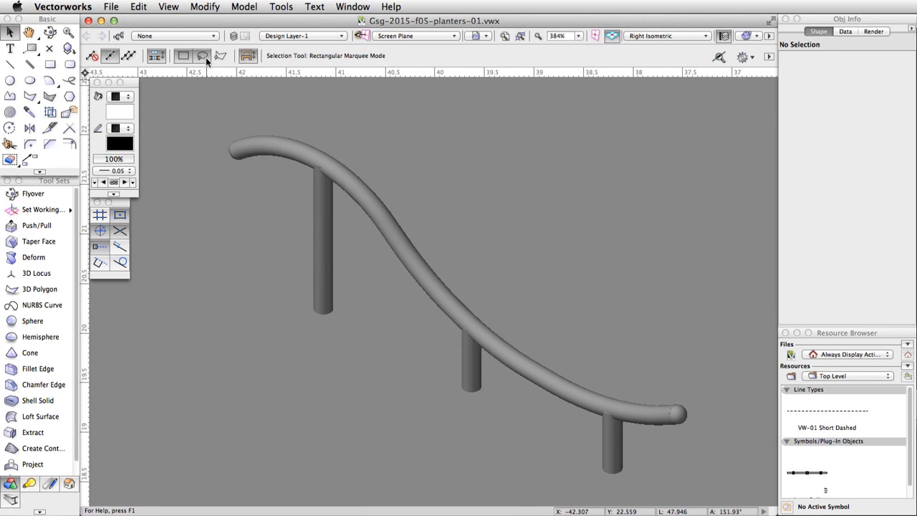
# Create a new class named Planters and make it the active class
pyautogui.click(181, 36)
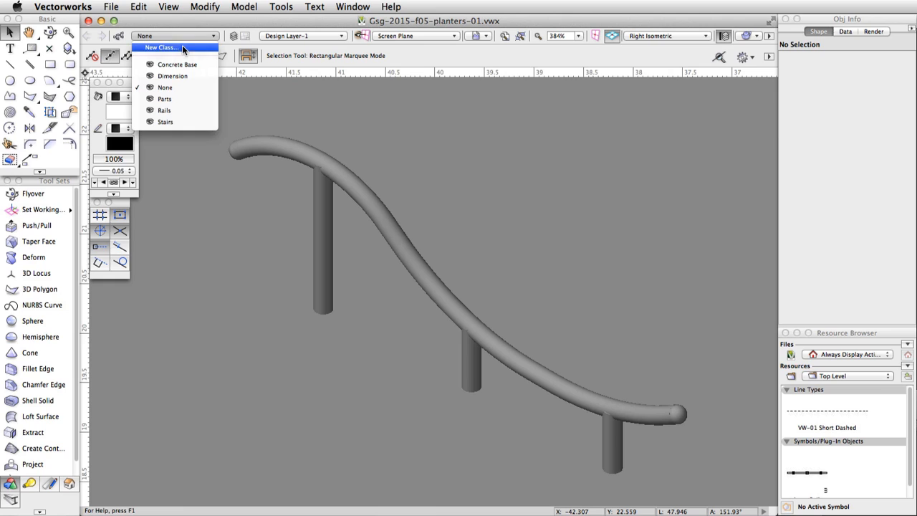
pyautogui.click(182, 46)
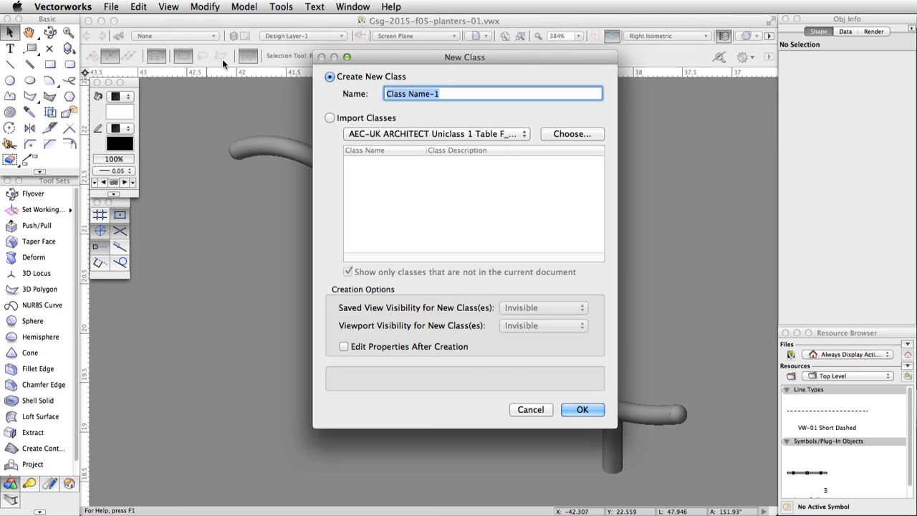
pyautogui.write('Pl')
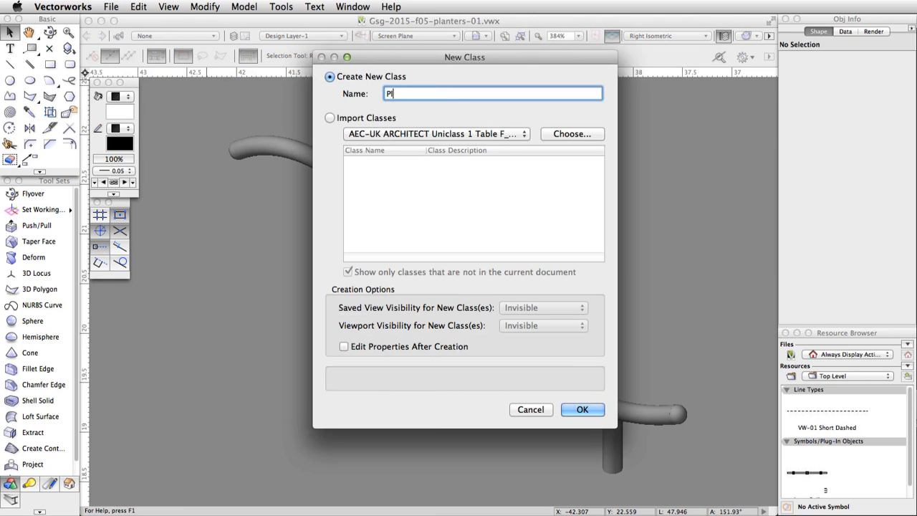
pyautogui.write('anters')
pyautogui.click(581, 409)
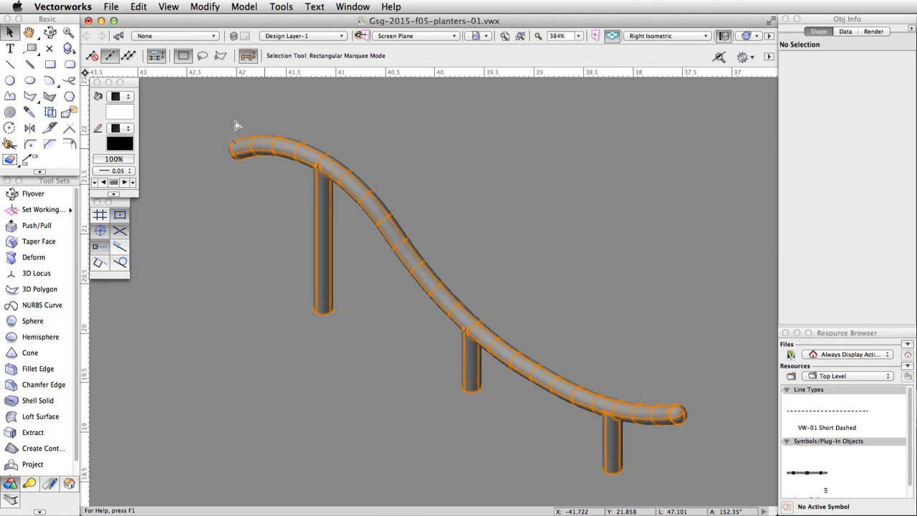
pyautogui.click(204, 36)
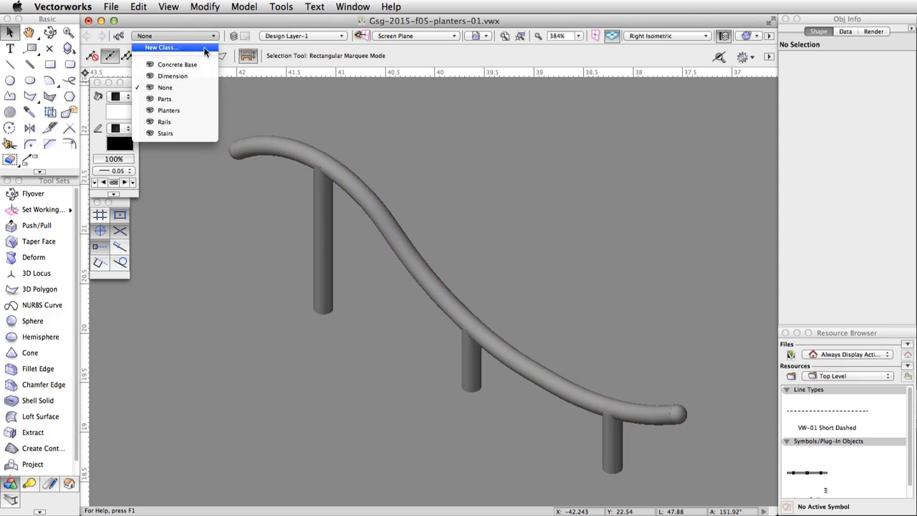
pyautogui.click(202, 110)
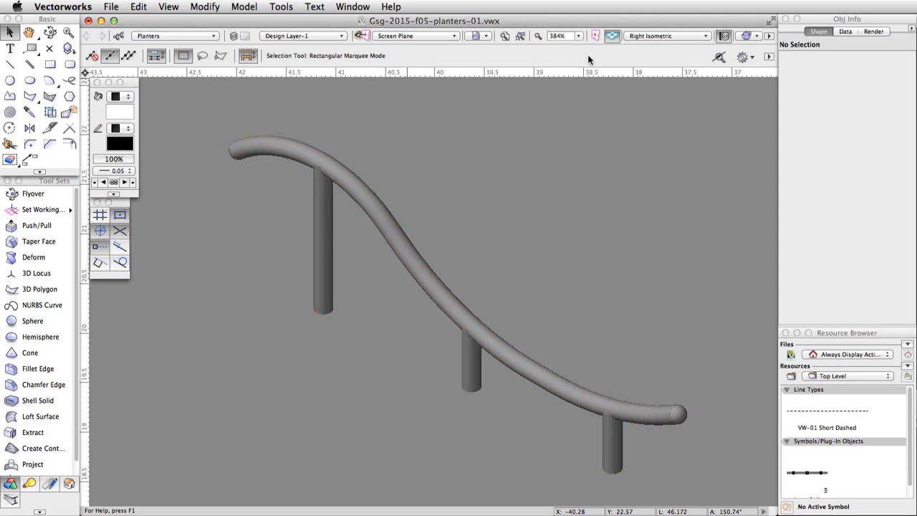
# In Top/Plan view, create a rectangle 4 wide and 2.5 high, placed in the empty area above the site's upper edge
pyautogui.click(664, 35)
pyautogui.click(674, 51)
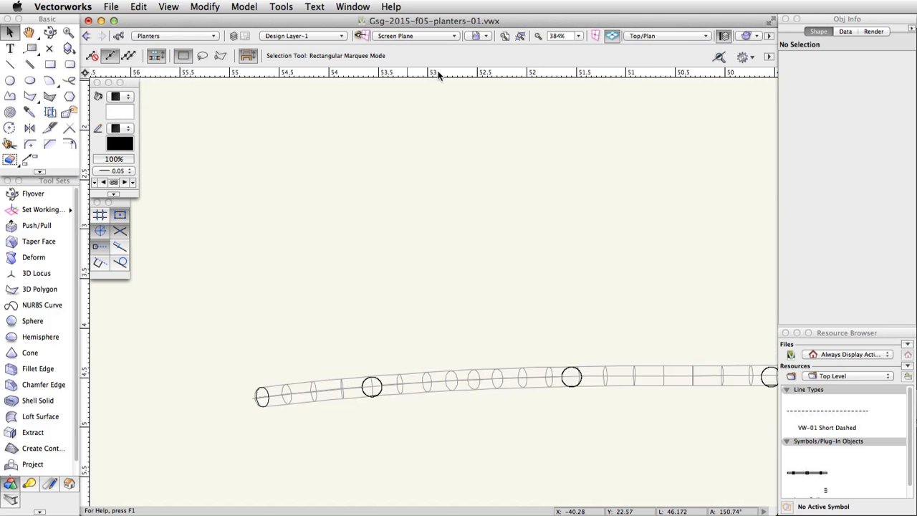
pyautogui.doubleClick(50, 68)
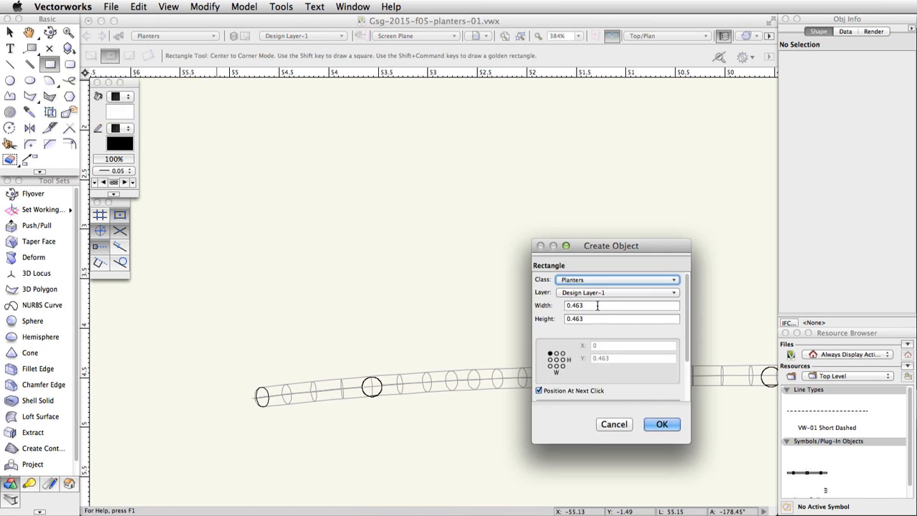
pyautogui.press('Tab')
pyautogui.write('4')
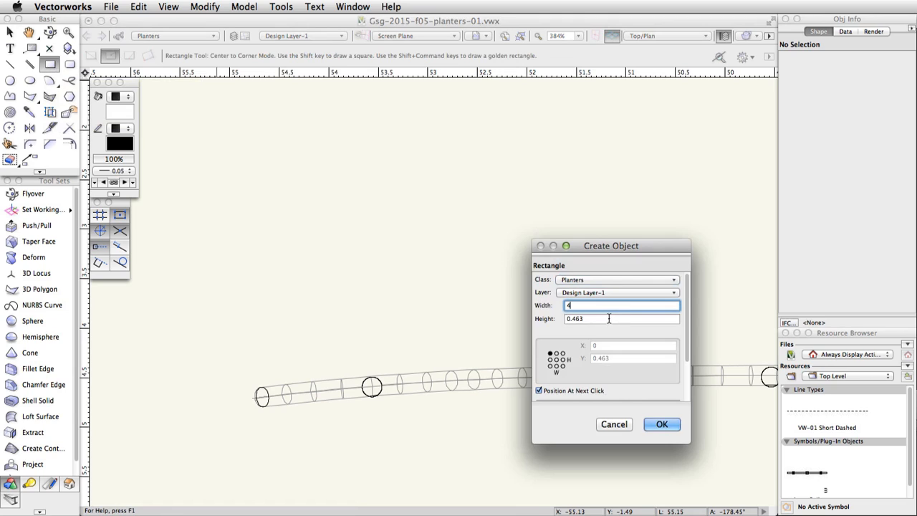
pyautogui.press('Tab')
pyautogui.write('2.5')
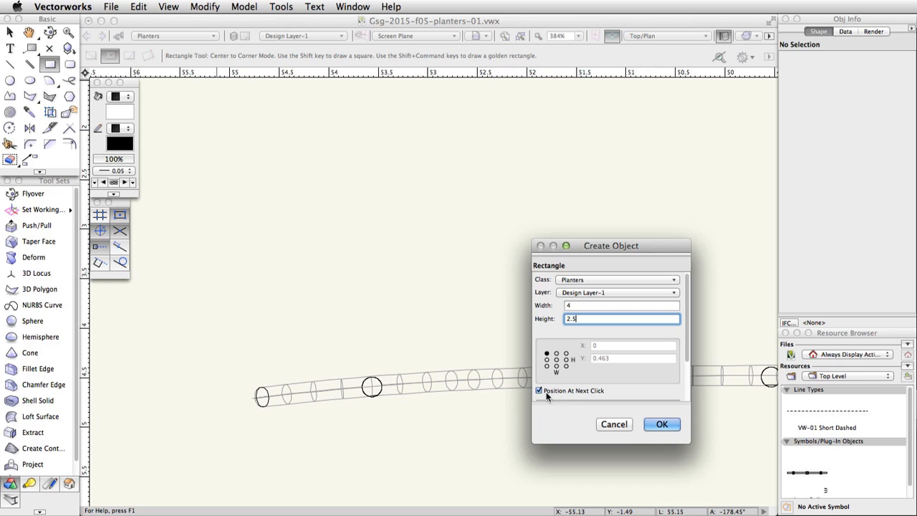
pyautogui.click(660, 424)
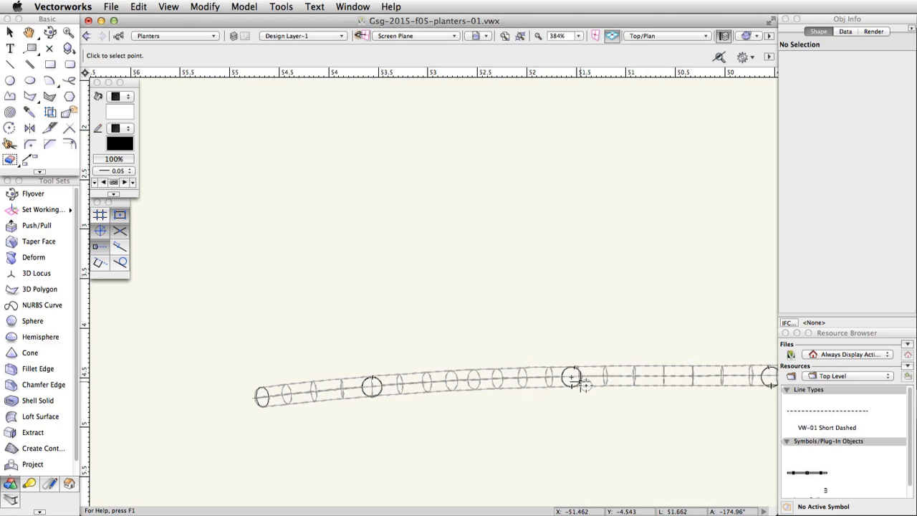
pyautogui.scroll(-4, 571, 332)
pyautogui.scroll(-8, 573, 335)
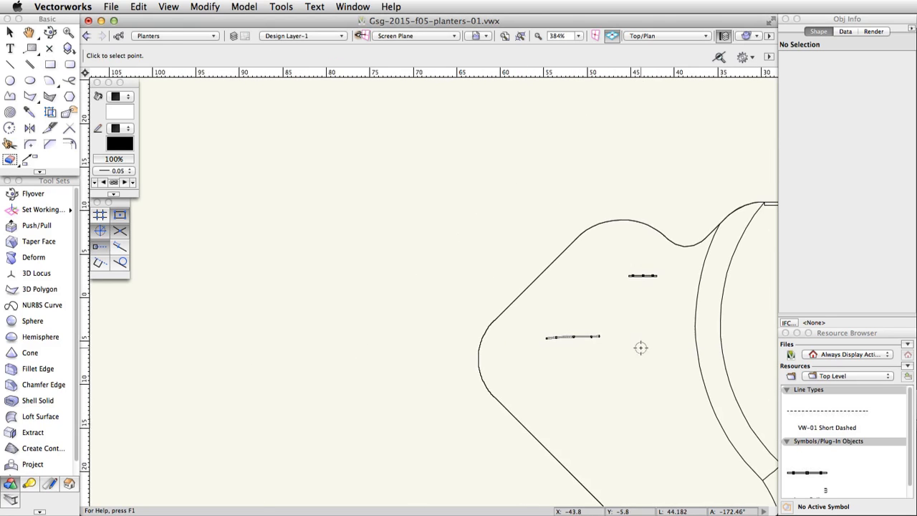
pyautogui.moveTo(552, 142); pyautogui.dragTo(546, 191, button='middle')
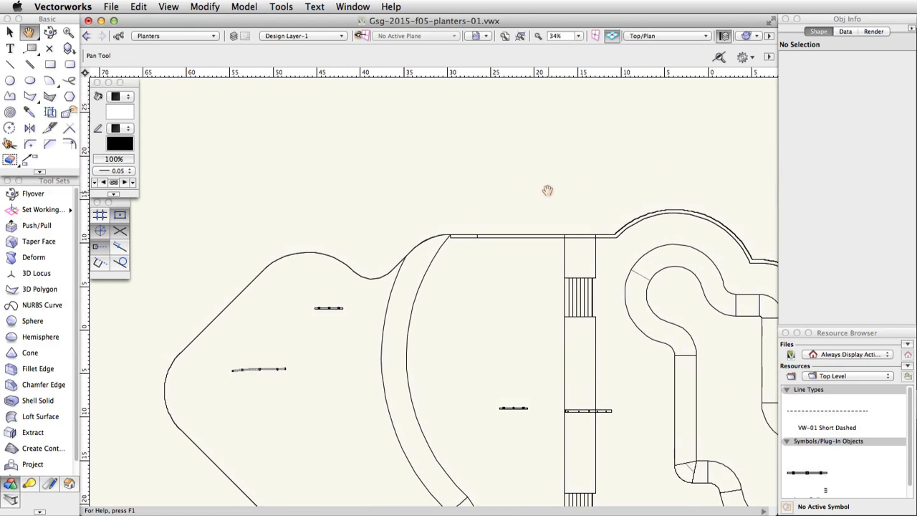
pyautogui.click(495, 169)
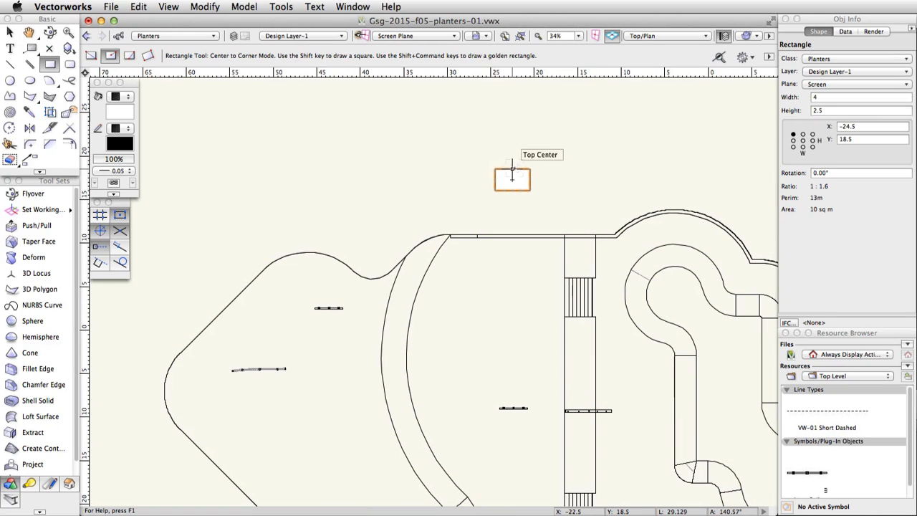
# Offset the new rectangle inward by a distance of 0.15
pyautogui.scroll(4, 494, 169)
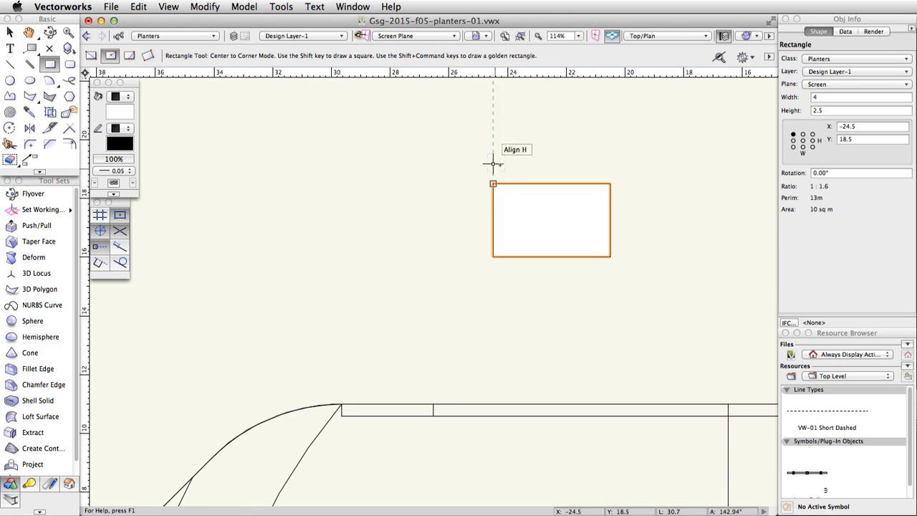
pyautogui.moveTo(518, 164); pyautogui.dragTo(401, 147, button='middle')
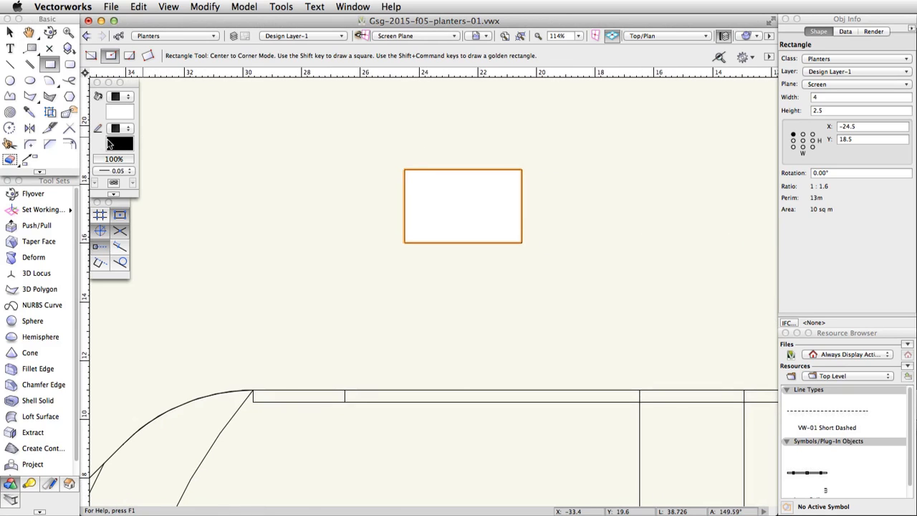
pyautogui.click(71, 145)
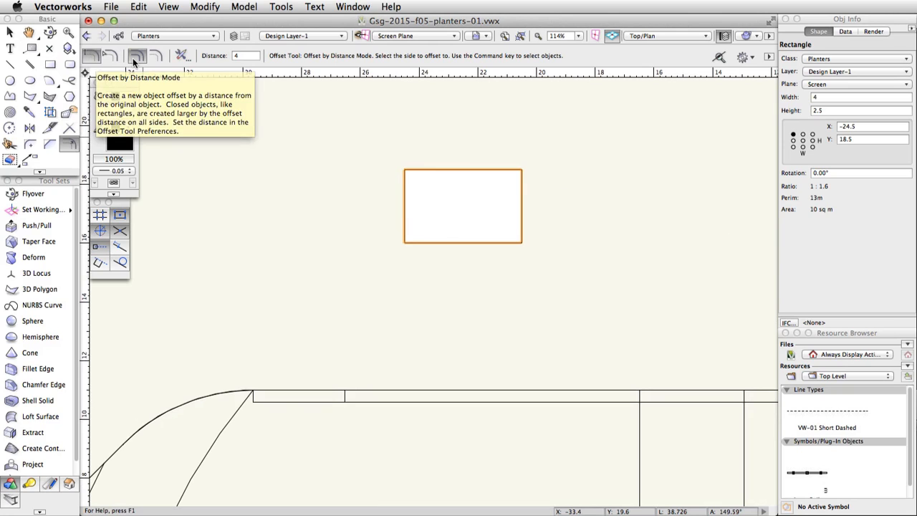
pyautogui.click(247, 56)
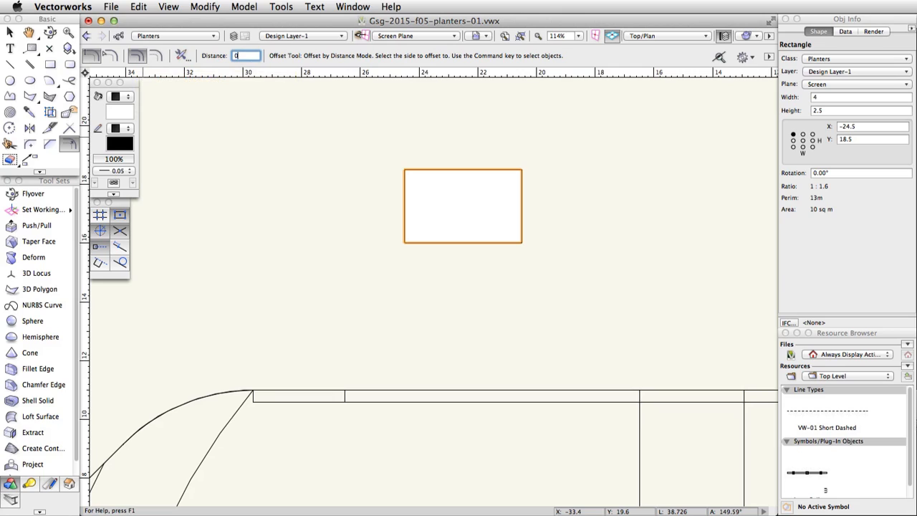
pyautogui.press('Return')
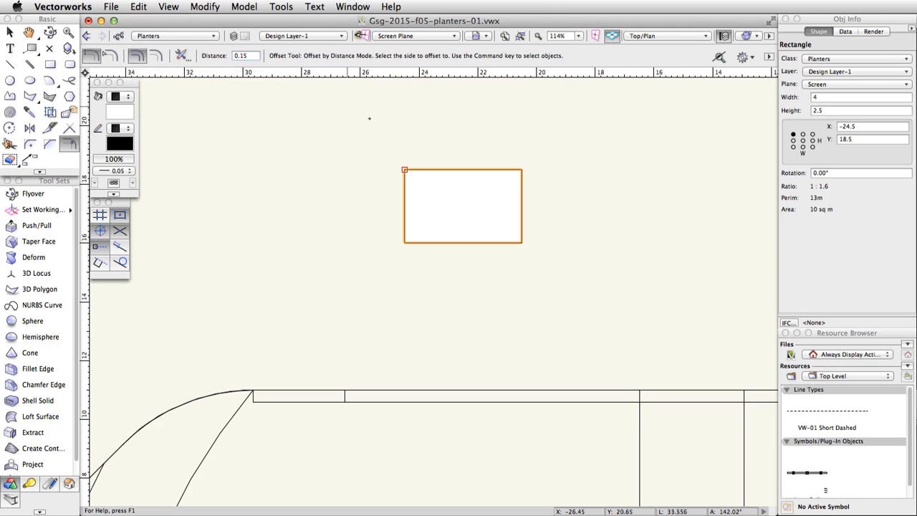
pyautogui.click(463, 206)
# Offset the inner rectangle outward by a distance of 0.3 to make a larger surrounding rectangle
pyautogui.scroll(2, 462, 206)
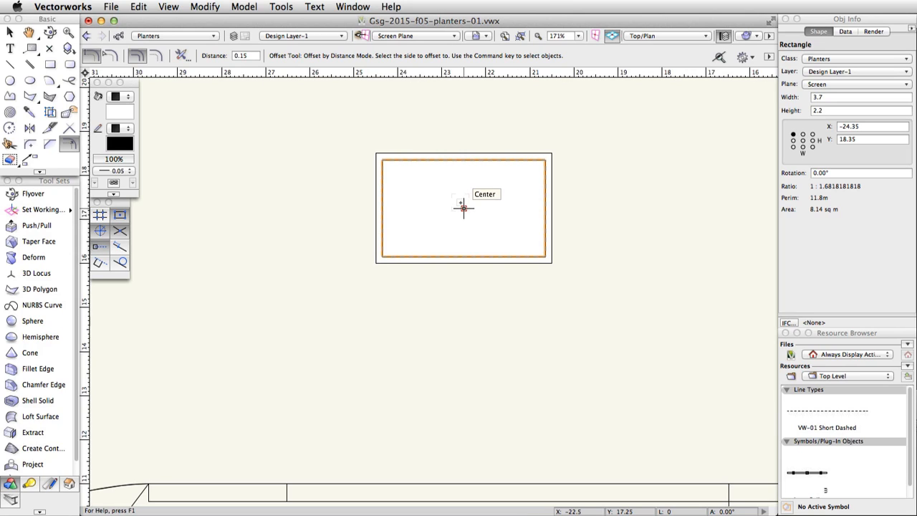
pyautogui.doubleClick(248, 55)
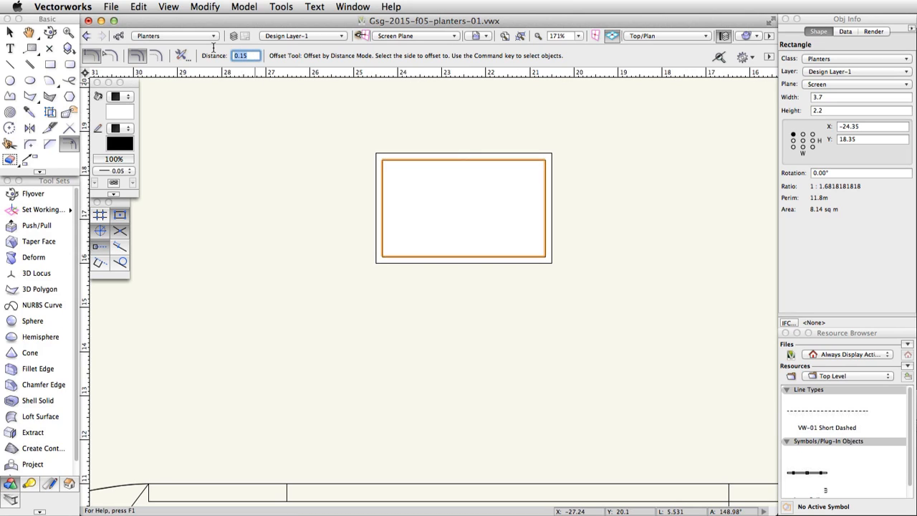
pyautogui.write('0.3')
pyautogui.press('Return')
pyautogui.click(386, 122)
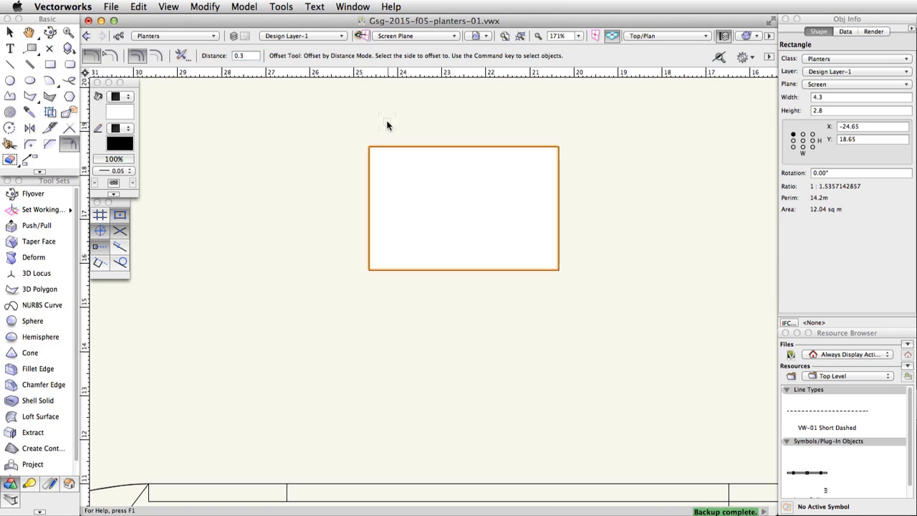
# Send the largest rectangle to the back of the stacking order
pyautogui.click(204, 7)
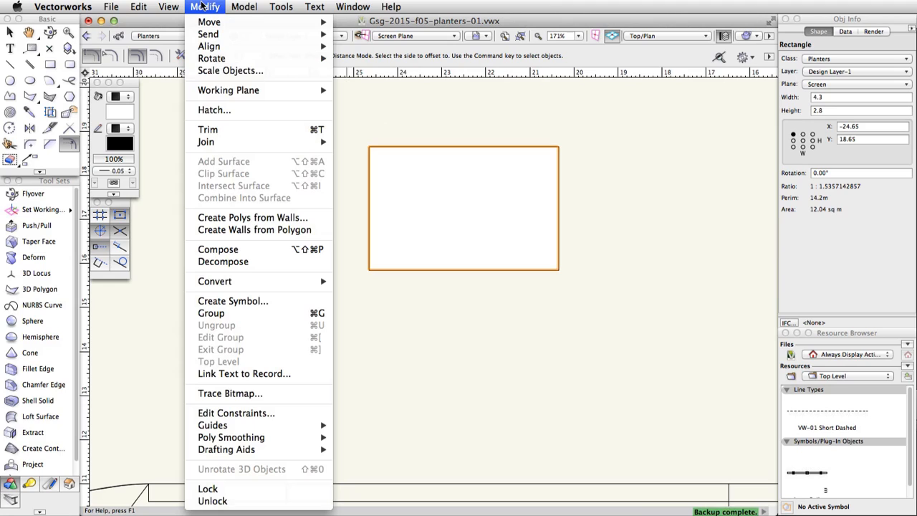
pyautogui.moveTo(227, 37)
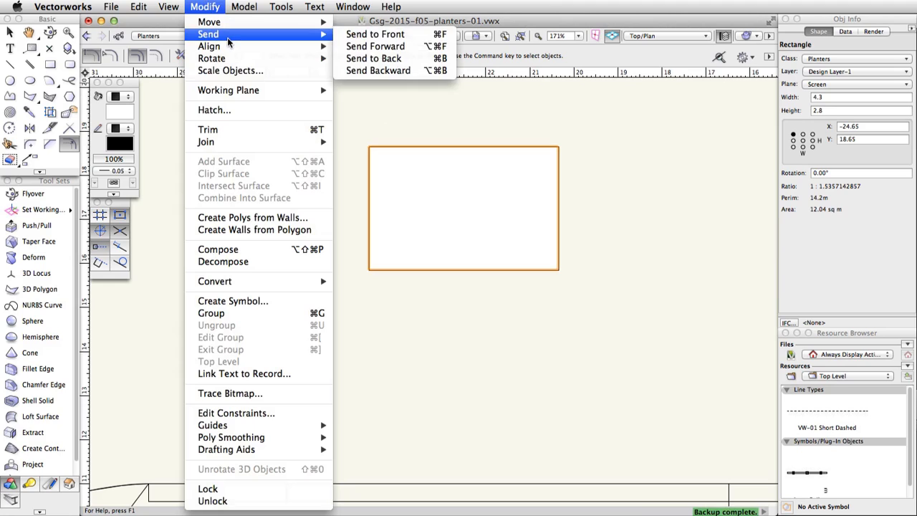
pyautogui.click(407, 59)
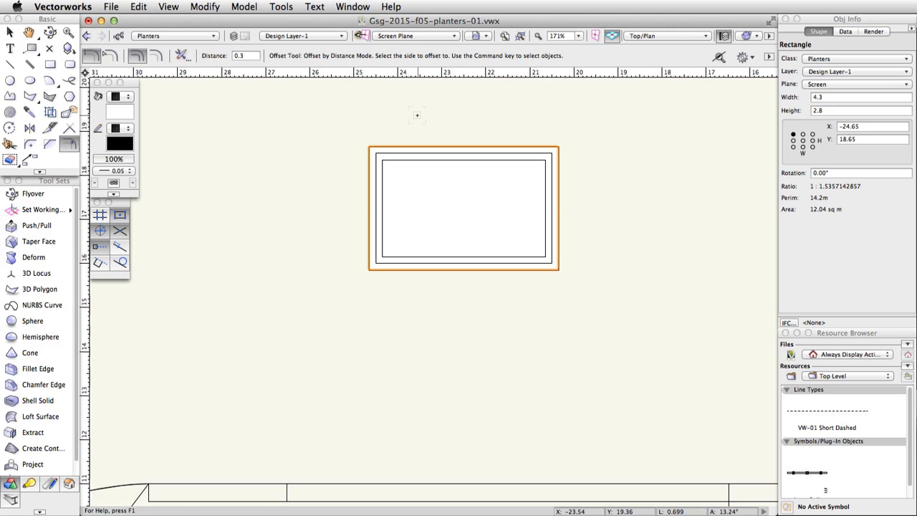
# Clip the innermost rectangle out of the largest one, and delete the innermost rectangle
pyautogui.press('x')
pyautogui.keyDown('shift'); pyautogui.click(425, 164); pyautogui.keyUp('shift')
pyautogui.rightClick(424, 179)
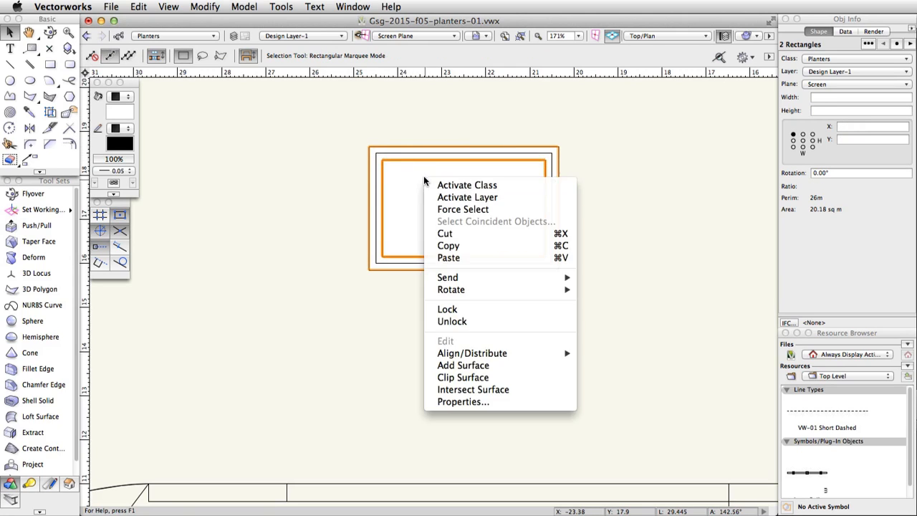
pyautogui.click(516, 375)
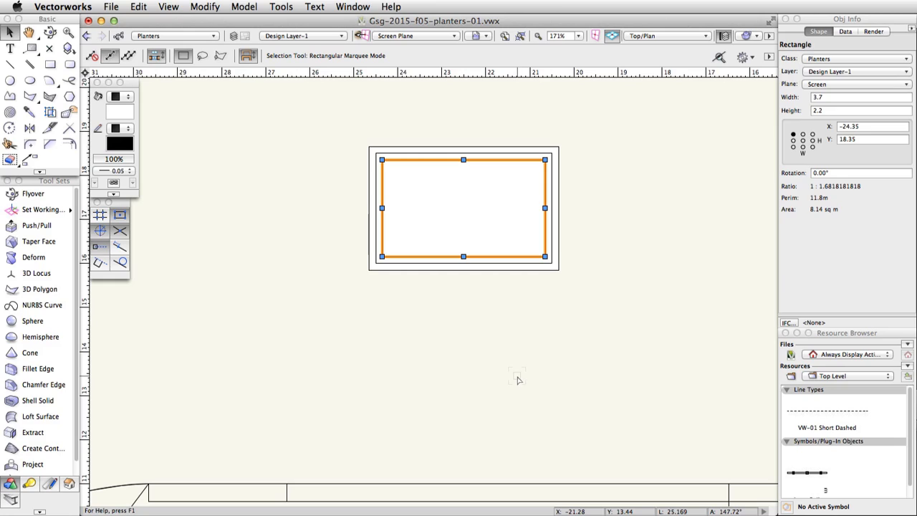
pyautogui.click(517, 380)
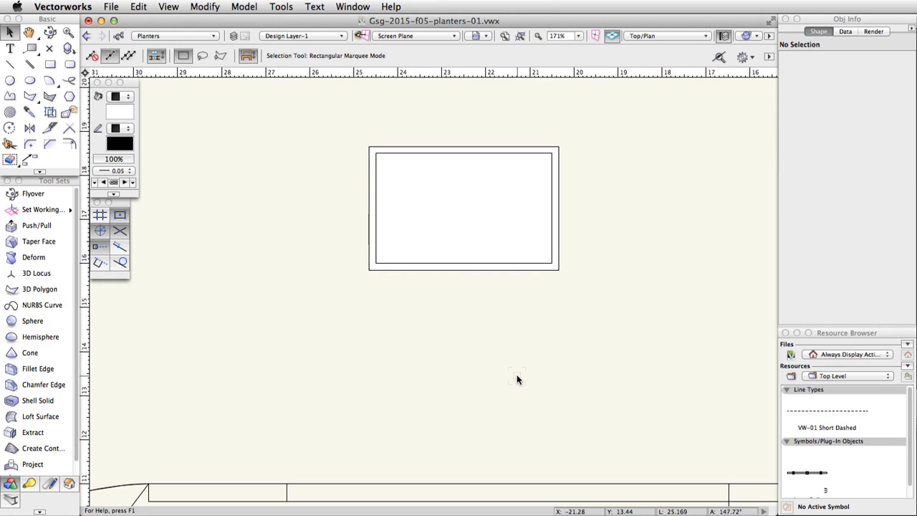
# Extrude the 4 by 2.5 middle rectangle by 2
pyautogui.click(485, 263)
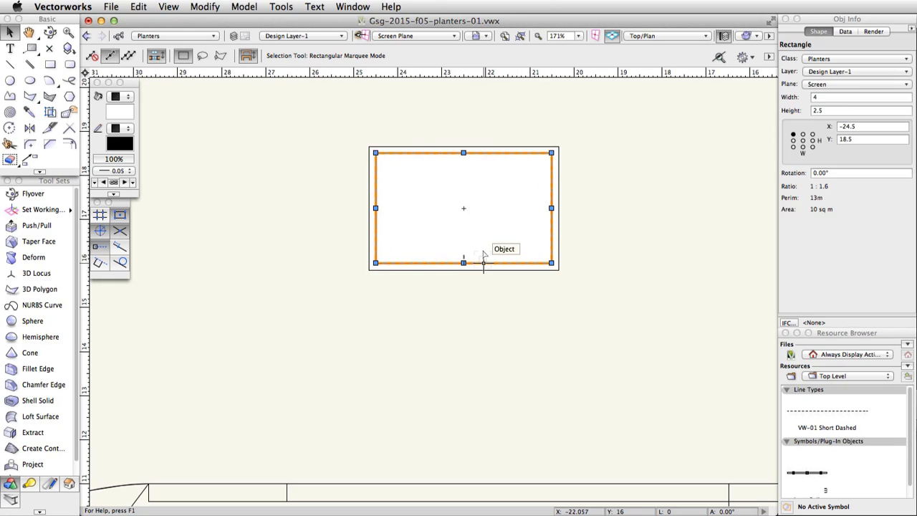
pyautogui.click(244, 7)
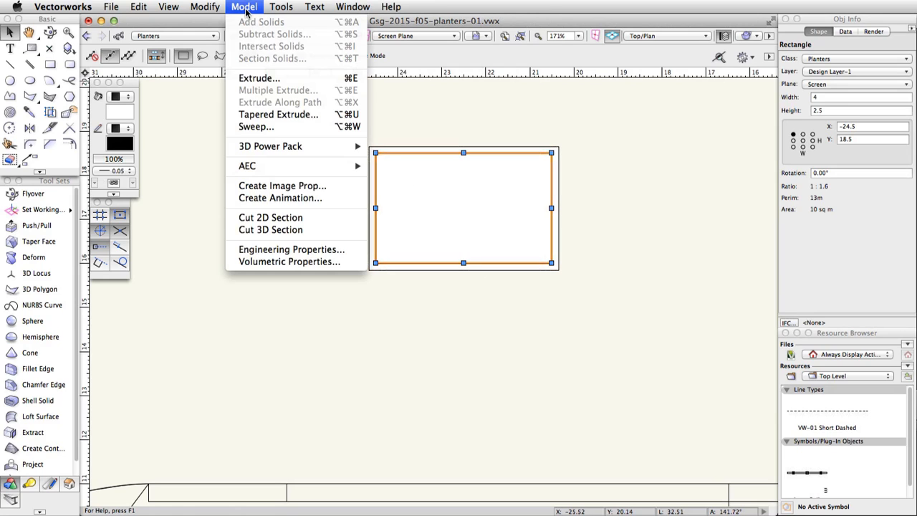
pyautogui.click(259, 78)
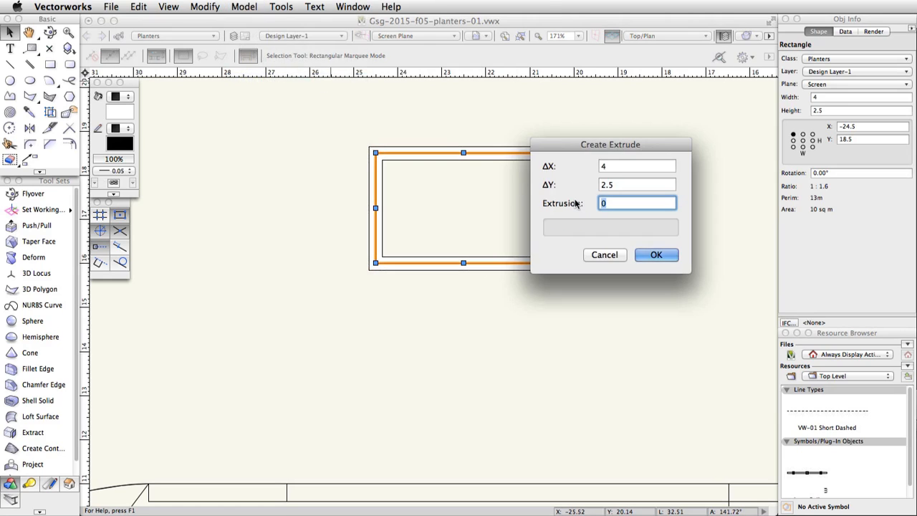
pyautogui.write('2')
pyautogui.click(655, 253)
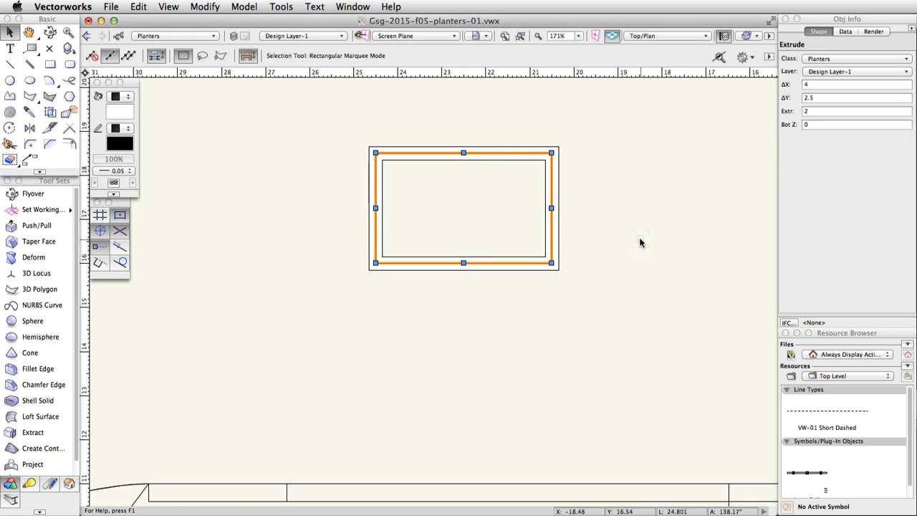
# Set the extrude's bottom Z height to 1.5
pyautogui.click(807, 124)
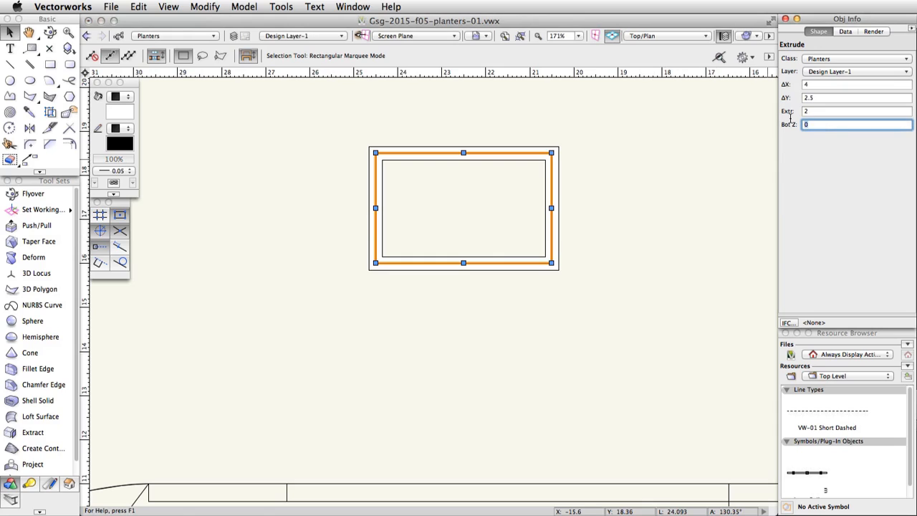
pyautogui.write('1')
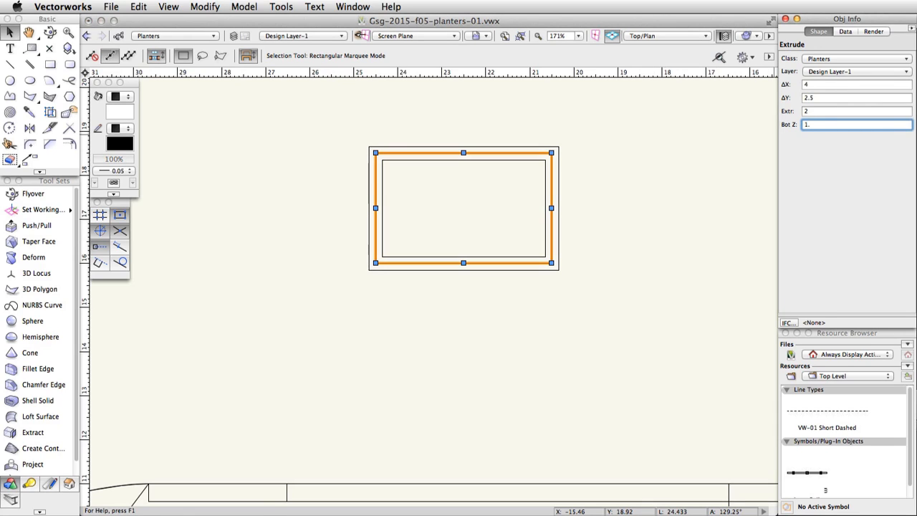
pyautogui.write('.5')
pyautogui.press('Return')
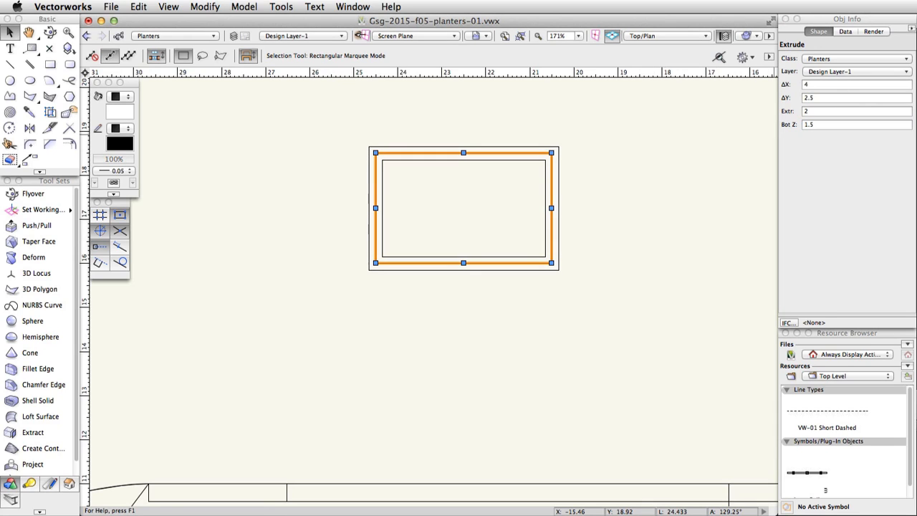
# Extrude the clipped outer rectangle polyline by 0.15 to form the planter's rim
pyautogui.click(559, 170)
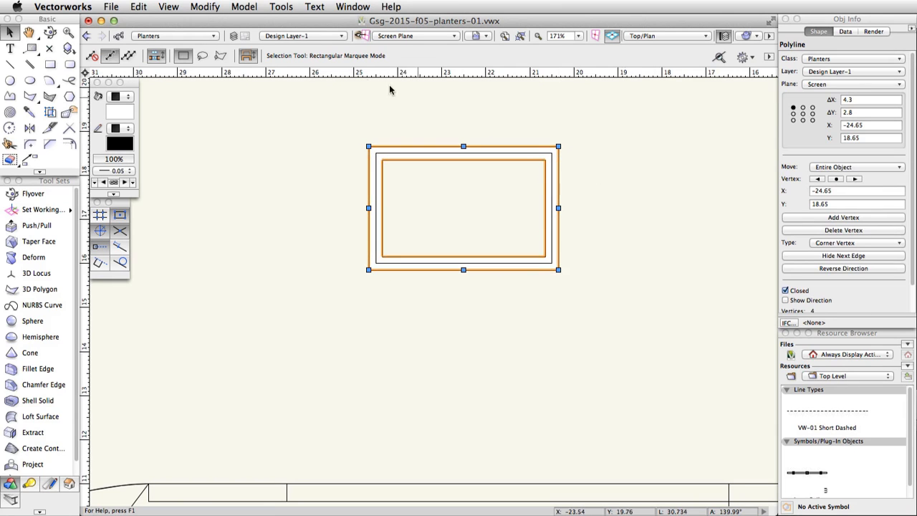
pyautogui.click(250, 8)
pyautogui.click(309, 77)
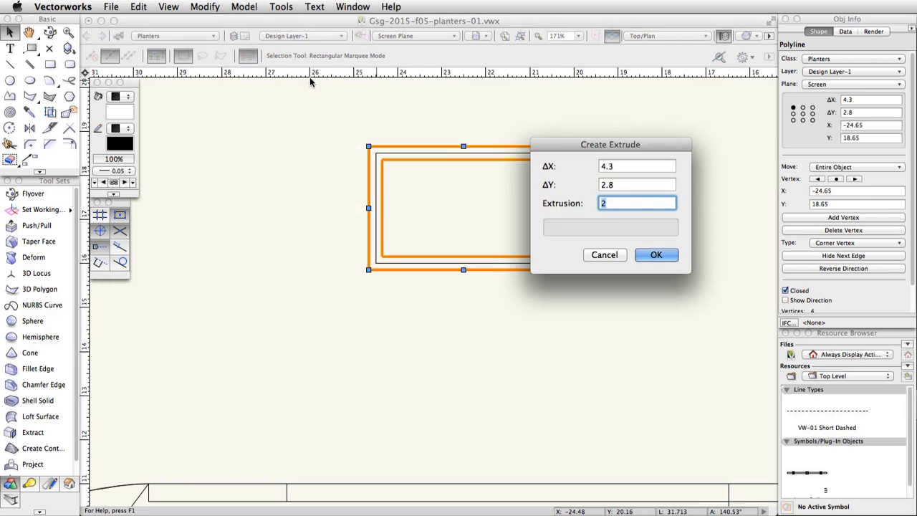
pyautogui.write('0.15')
pyautogui.click(653, 254)
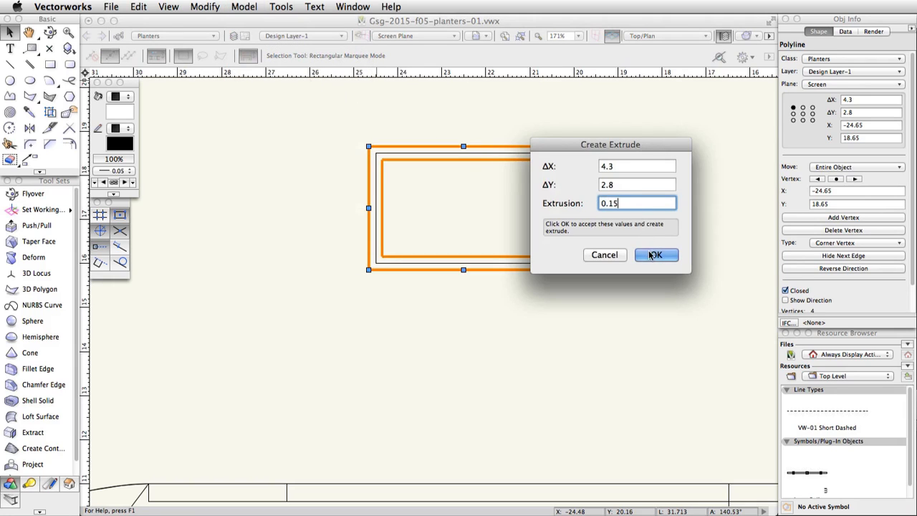
# Set the rim extrude's bottom Z height to 3.5
pyautogui.click(814, 124)
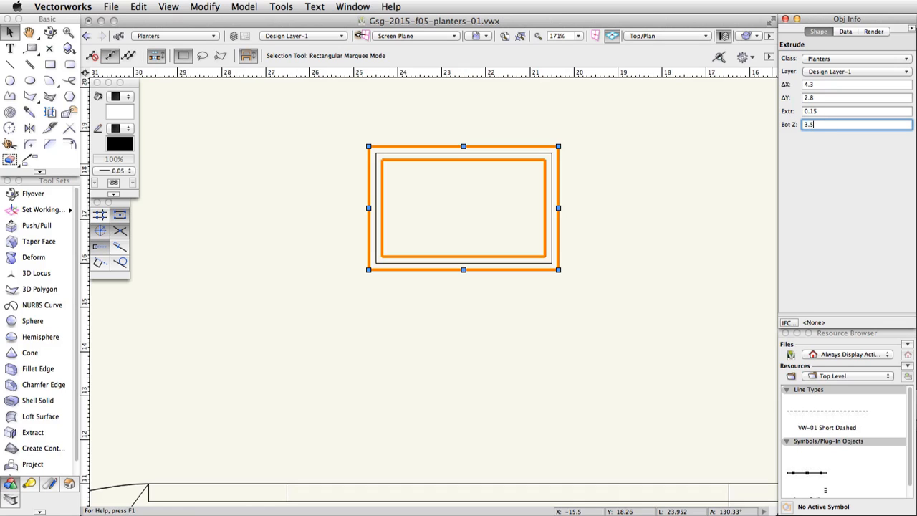
pyautogui.write('3.5')
pyautogui.press('Return')
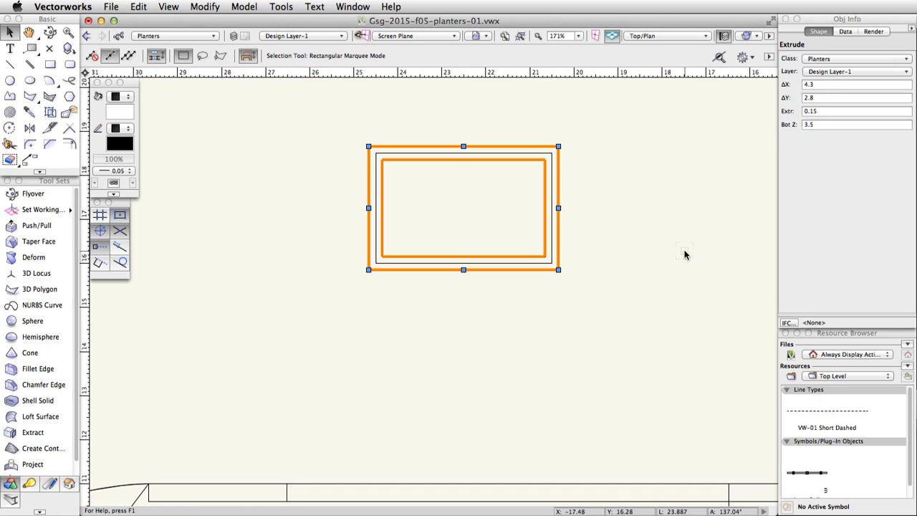
# Check the planter in the Left Isometric view, and return to Top/Plan
pyautogui.click(673, 36)
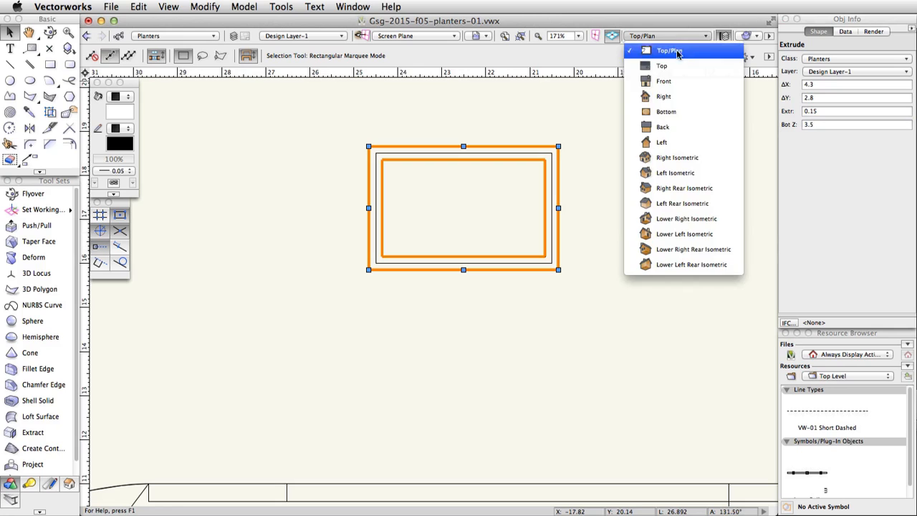
pyautogui.click(718, 175)
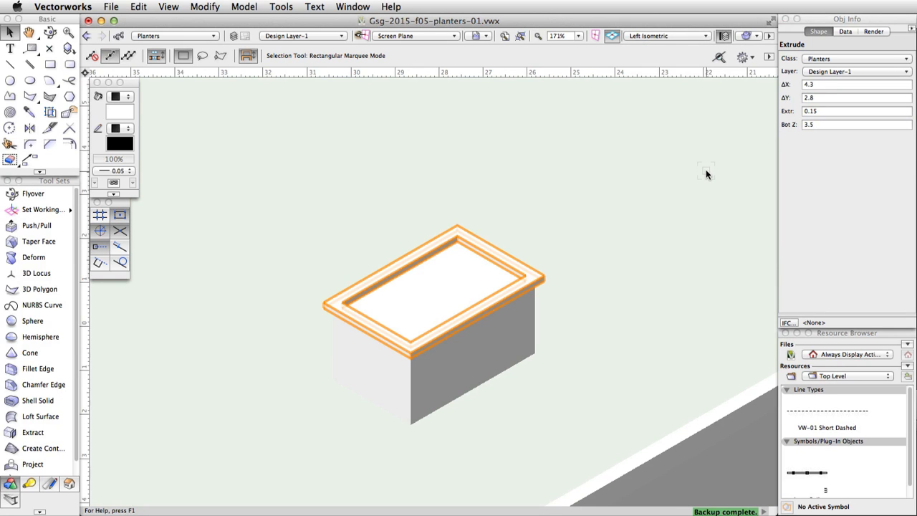
pyautogui.click(693, 38)
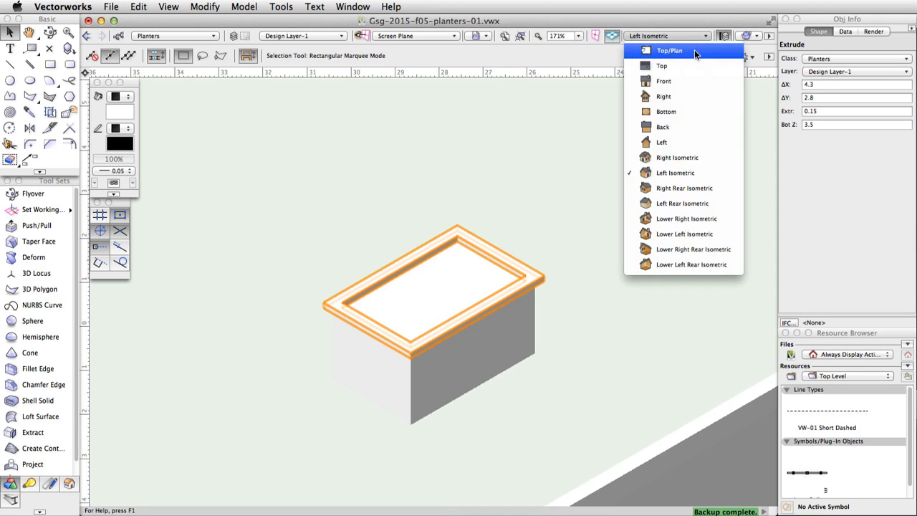
pyautogui.click(694, 49)
# Create a symbol named Planter Box-1 from both planter extrudes, with its insertion point at Plan Projection Center, in the current file
pyautogui.click(321, 201)
pyautogui.moveTo(276, 187); pyautogui.dragTo(608, 387)
pyautogui.click(217, 7)
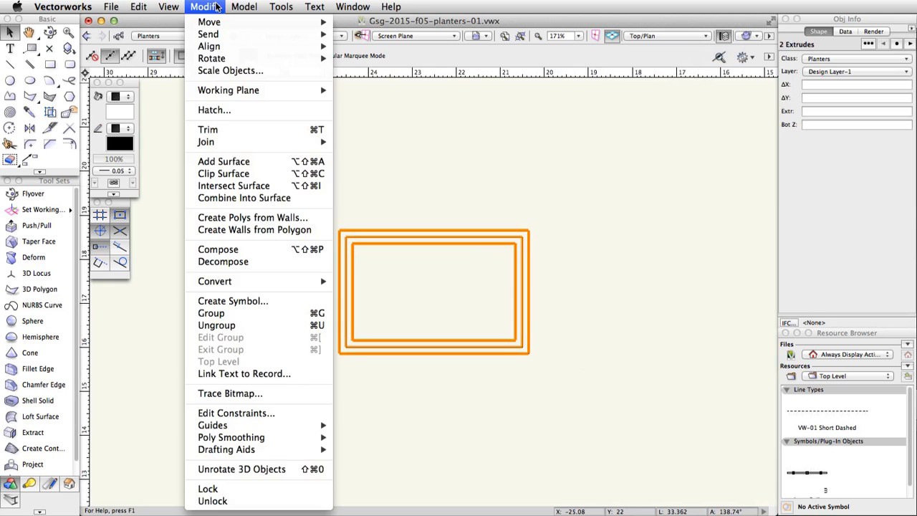
pyautogui.click(287, 300)
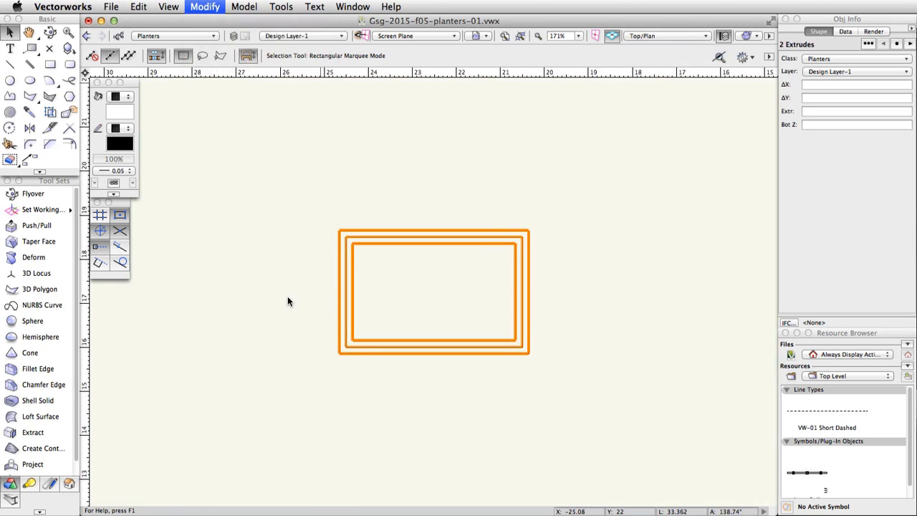
pyautogui.write('Plan')
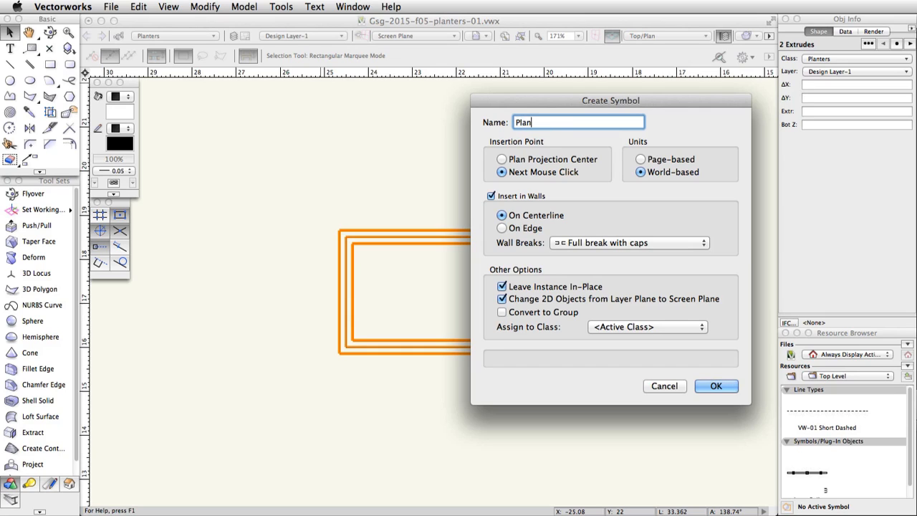
pyautogui.write('ter Box-1')
pyautogui.click(502, 159)
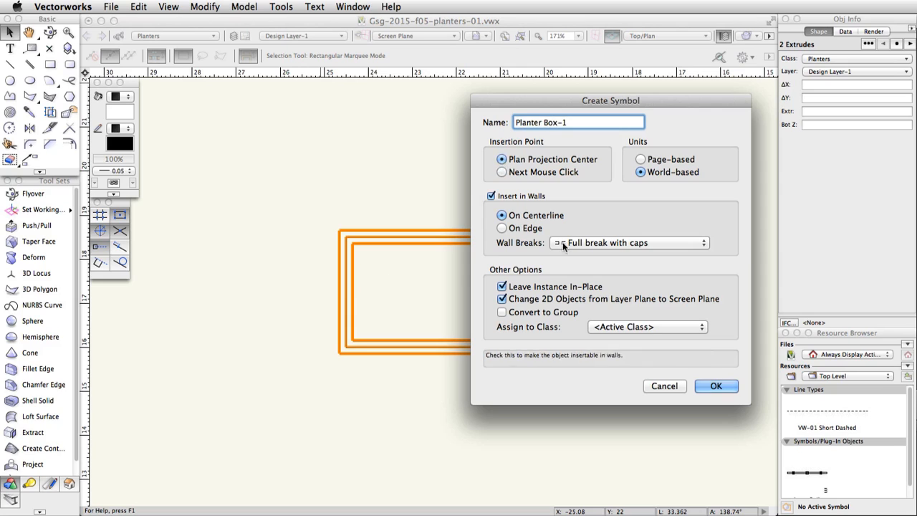
pyautogui.click(711, 384)
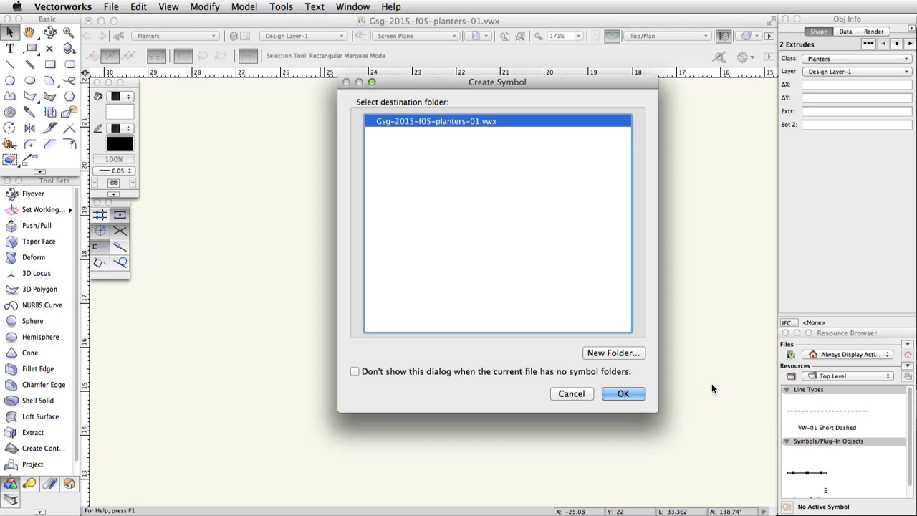
pyautogui.click(637, 392)
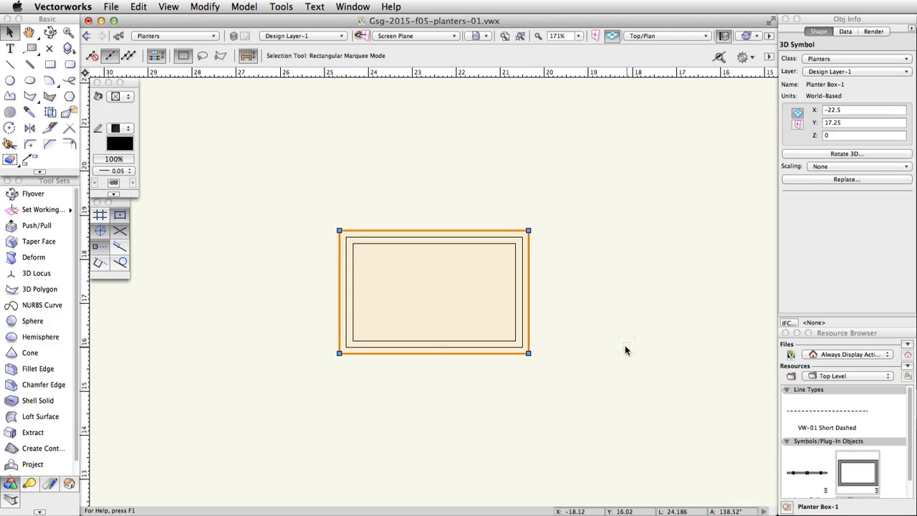
# Move the planter symbol onto the landing above the upper stairs, with its outer left edge on the landing's left edge
pyautogui.scroll(-5, 625, 348)
pyautogui.press('h')
pyautogui.moveTo(628, 356); pyautogui.dragTo(546, 241)
pyautogui.press('x')
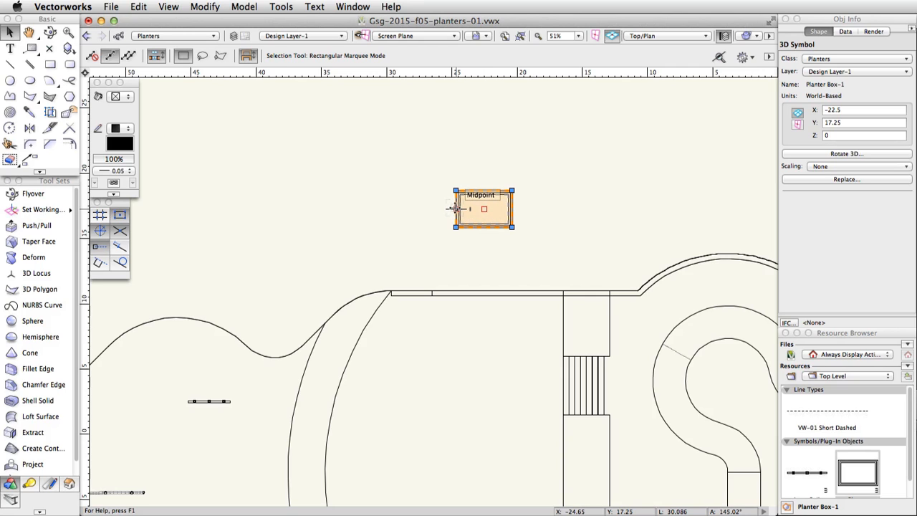
pyautogui.moveTo(456, 208)
pyautogui.mouseDown()
pyautogui.moveTo(504, 233)
pyautogui.moveTo(504, 373)
pyautogui.moveTo(491, 175)
pyautogui.moveTo(517, 258)
pyautogui.moveTo(551, 123)
pyautogui.mouseUp()
pyautogui.press('space')
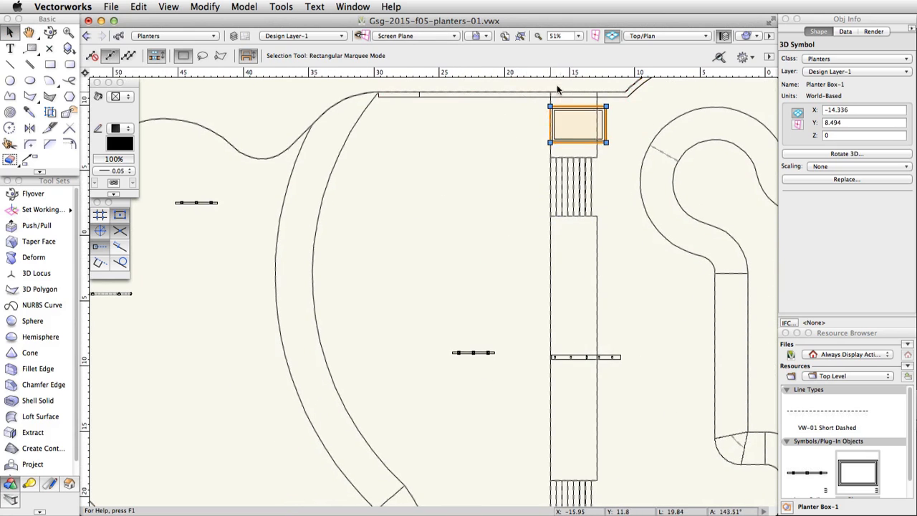
# Reposition the planter so its base lines up with the landing's left edge and its rim meets the wall's inner edge
pyautogui.scroll(3, 555, 94)
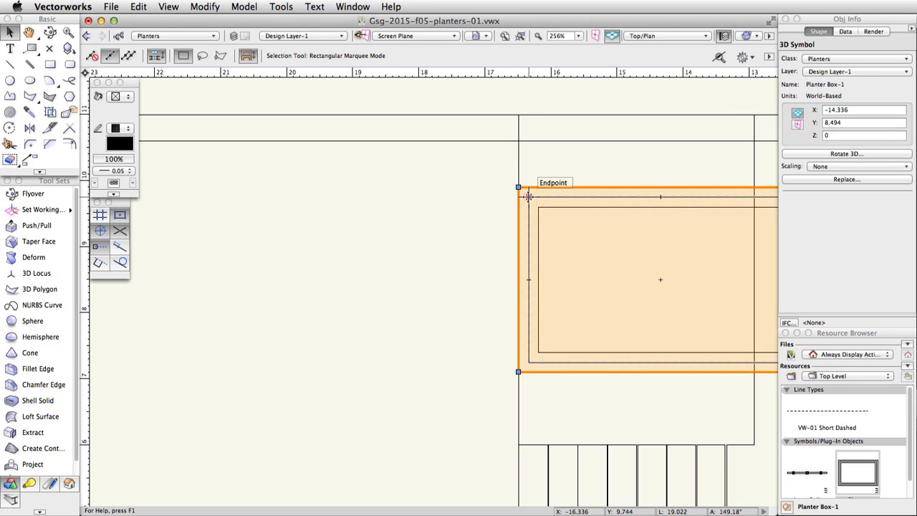
pyautogui.click(444, 261)
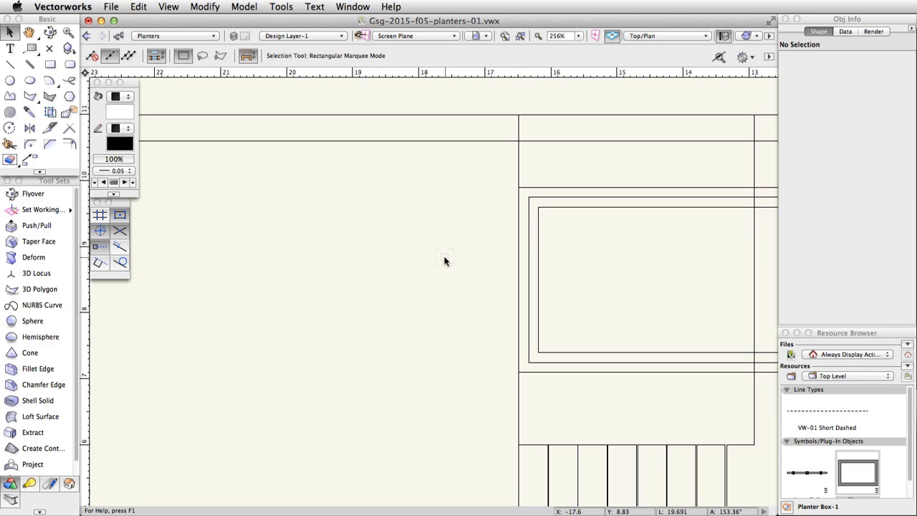
pyautogui.moveTo(444, 258); pyautogui.dragTo(292, 270, button='middle')
pyautogui.click(368, 199)
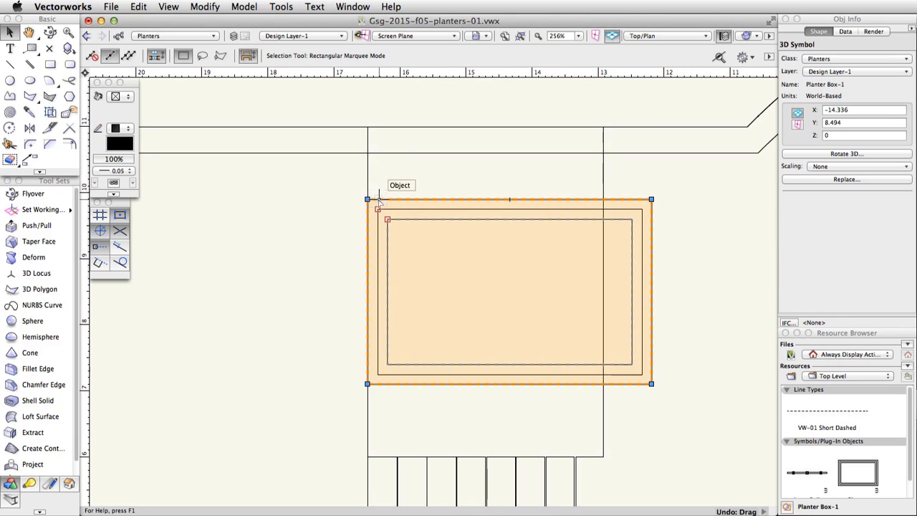
pyautogui.scroll(3, 378, 201)
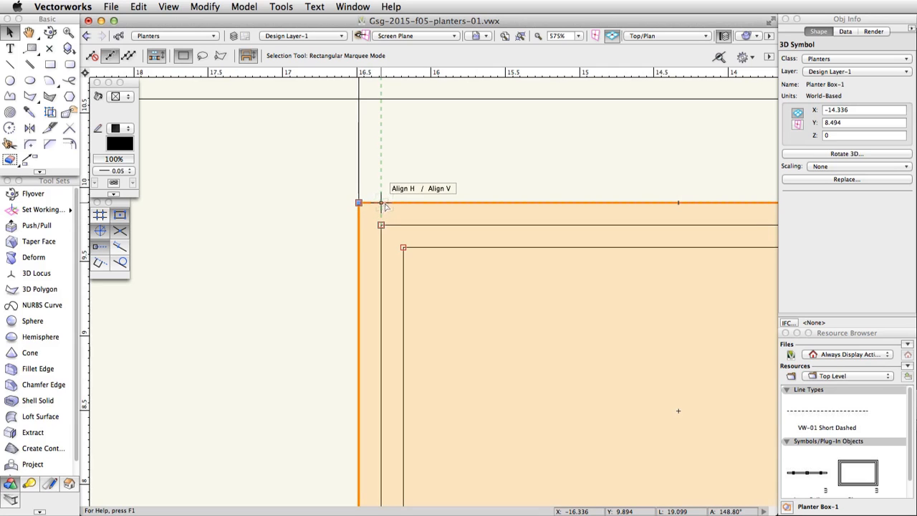
pyautogui.moveTo(382, 205); pyautogui.dragTo(374, 126)
pyautogui.scroll(-1, 383, 149)
pyautogui.scroll(-1, 381, 147)
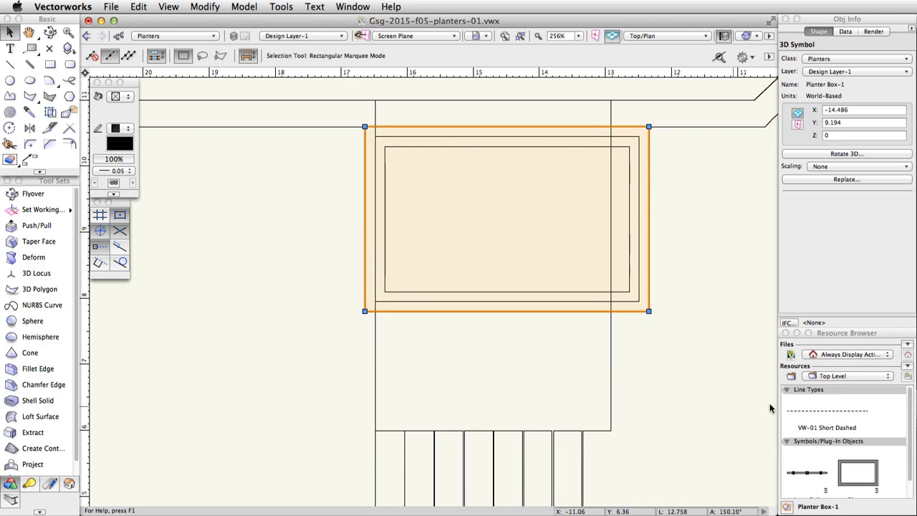
# Insert a second Planter Box-1 symbol on the long landing just above the lower stairs
pyautogui.moveTo(911, 408); pyautogui.dragTo(912, 421)
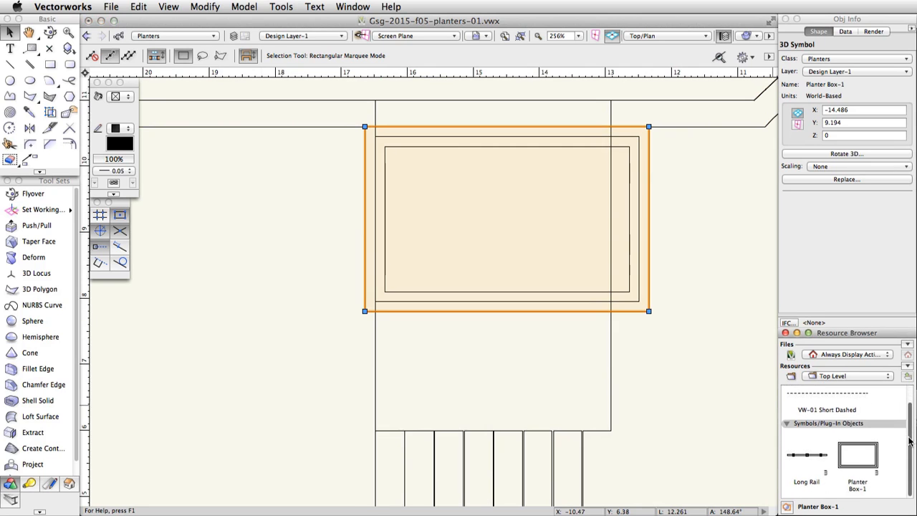
pyautogui.click(859, 469)
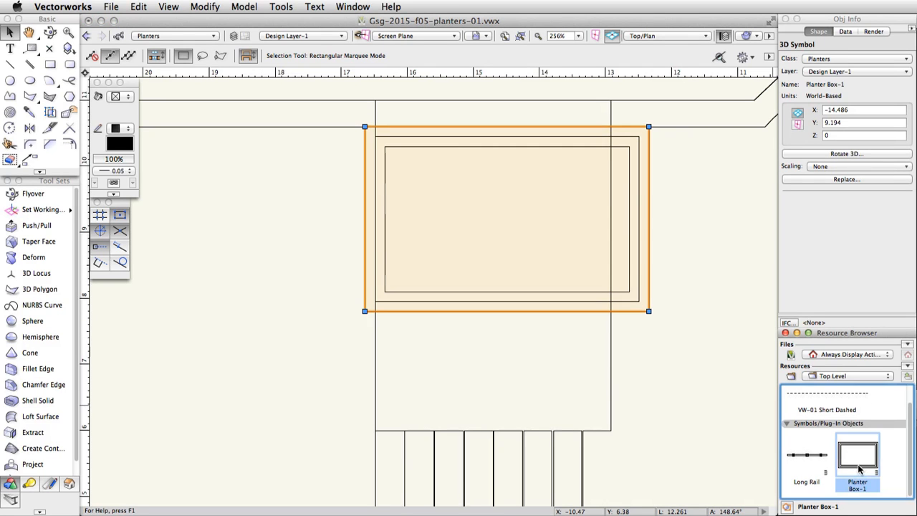
pyautogui.scroll(-6, 603, 426)
pyautogui.moveTo(640, 464); pyautogui.dragTo(577, 220, button='middle')
pyautogui.moveTo(849, 463)
pyautogui.mouseDown()
pyautogui.moveTo(653, 315)
pyautogui.moveTo(540, 335)
pyautogui.moveTo(534, 364)
pyautogui.mouseUp()
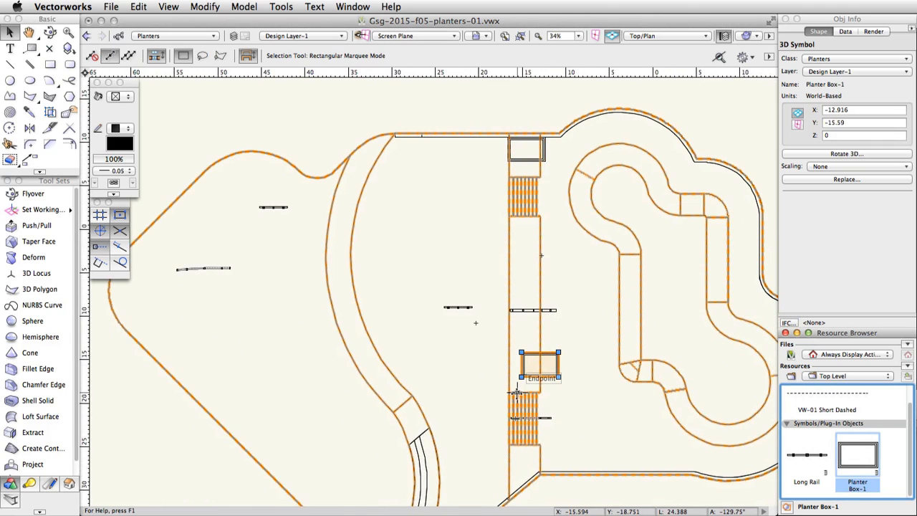
# Move the second planter so its base's lower-left corner sits on the landing's corner at the top of the lower stairs
pyautogui.scroll(2, 530, 419)
pyautogui.scroll(3, 525, 444)
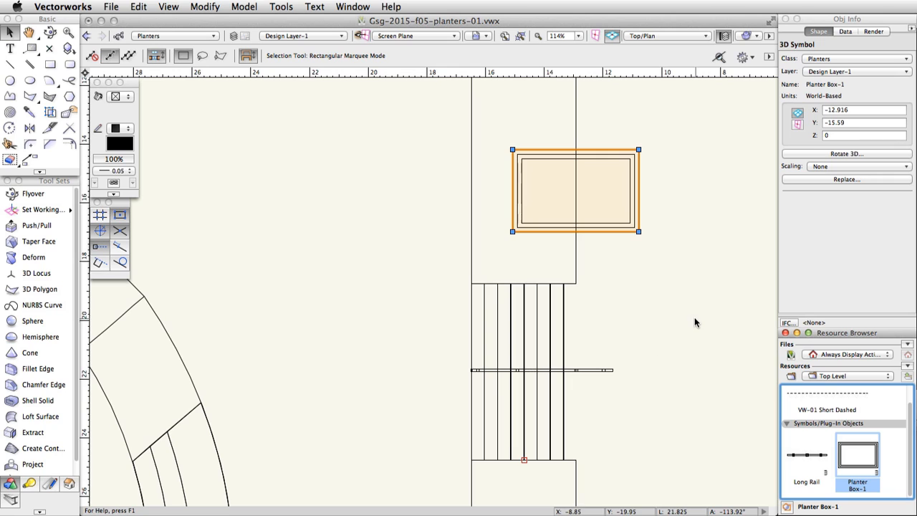
pyautogui.moveTo(517, 228); pyautogui.dragTo(465, 282)
# Inspect the second planter beside the stairs up close in the Left Isometric view, and return to Top/Plan
pyautogui.click(680, 35)
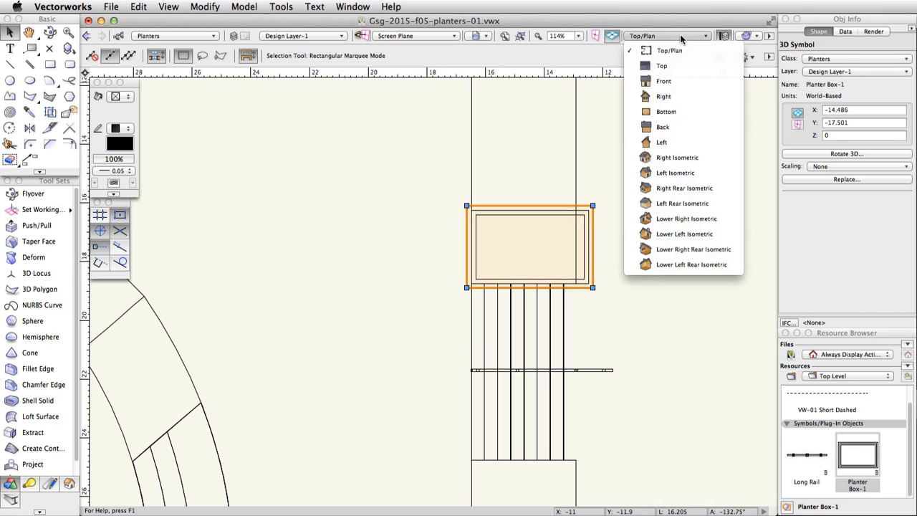
pyautogui.click(715, 173)
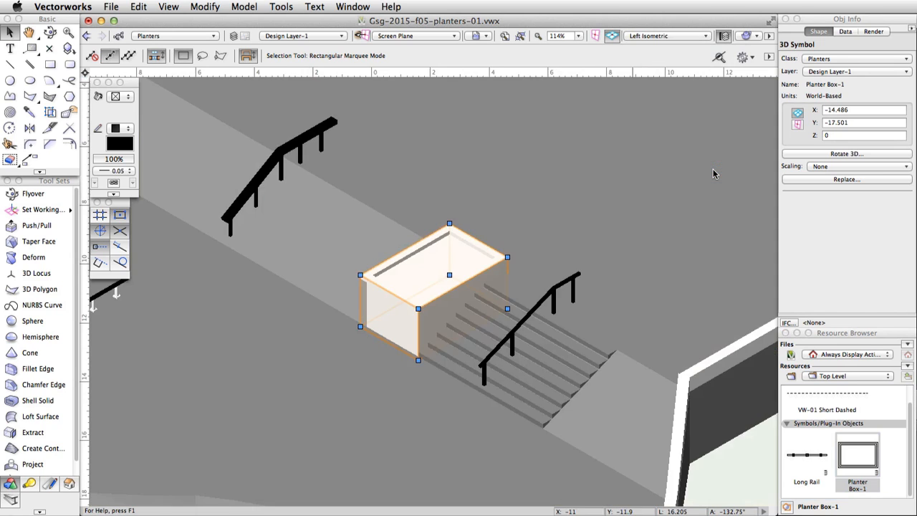
pyautogui.scroll(3, 374, 351)
pyautogui.scroll(5, 375, 351)
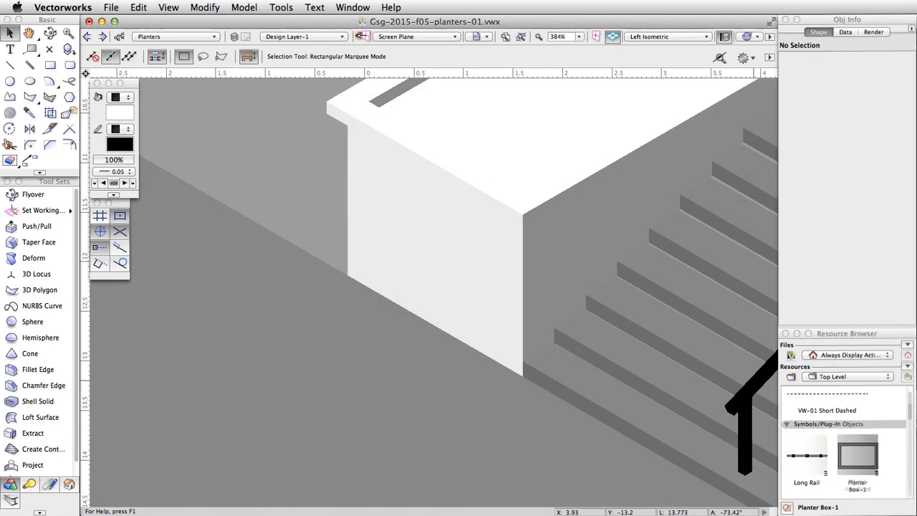
pyautogui.click(706, 36)
pyautogui.click(706, 52)
# Make the Rails class invisible in the Organization settings
pyautogui.scroll(-4, 600, 203)
pyautogui.moveTo(649, 280); pyautogui.dragTo(613, 152, button='middle')
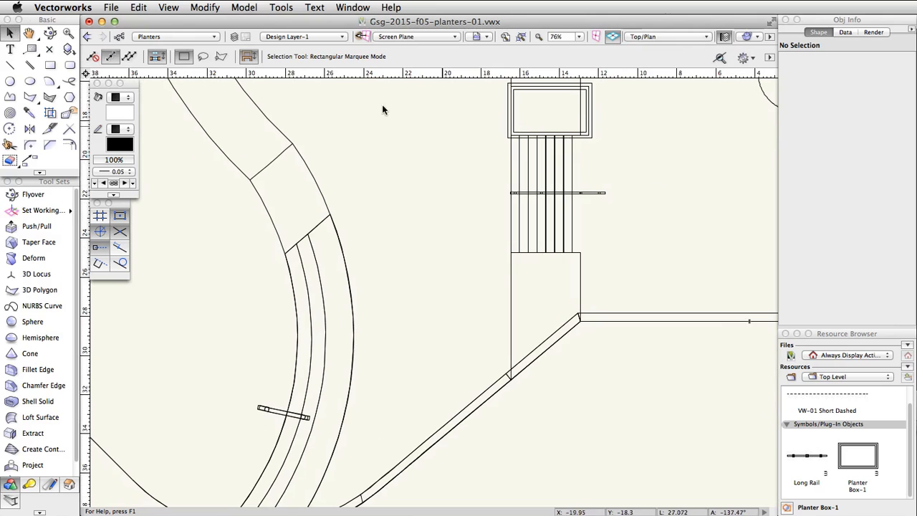
pyautogui.click(119, 37)
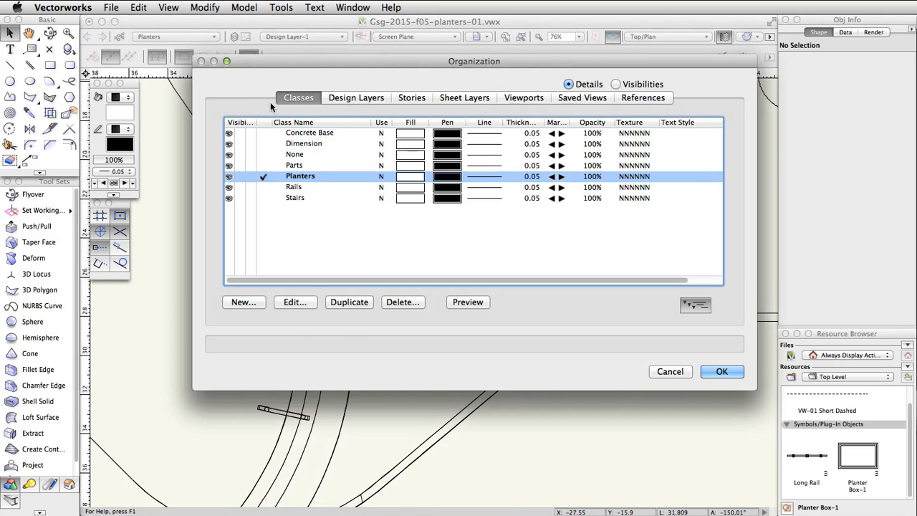
pyautogui.click(239, 186)
pyautogui.click(239, 187)
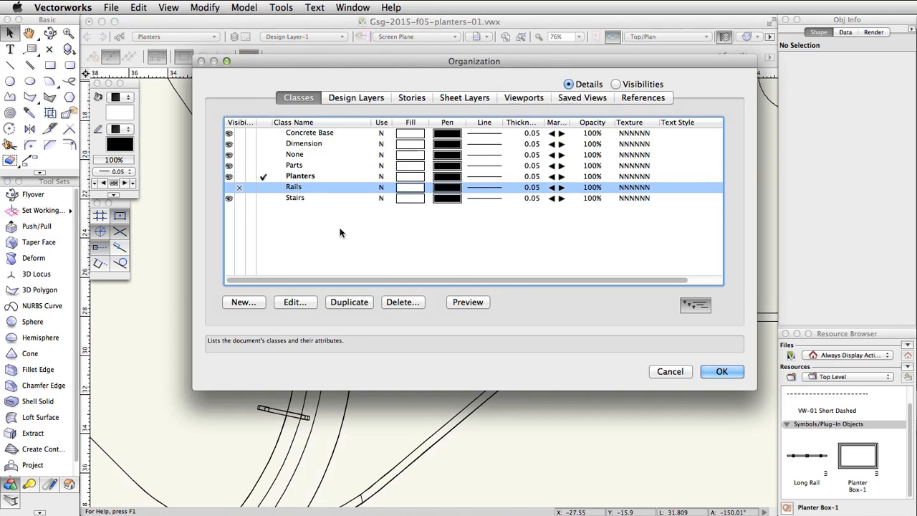
pyautogui.click(720, 371)
# Trace the angled landing below the lower stairs with a 2D polygon in Vertex Mode, placing a vertex at each of its four corners
pyautogui.scroll(4, 590, 344)
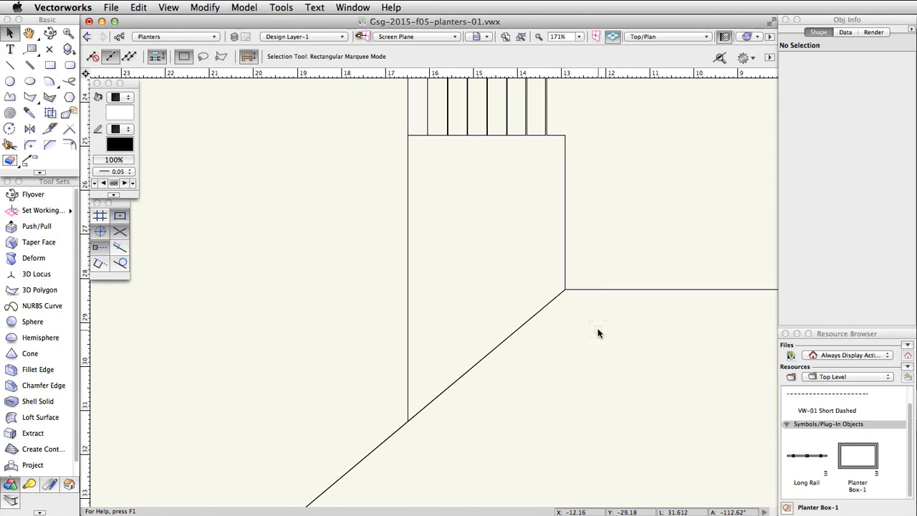
pyautogui.click(31, 99)
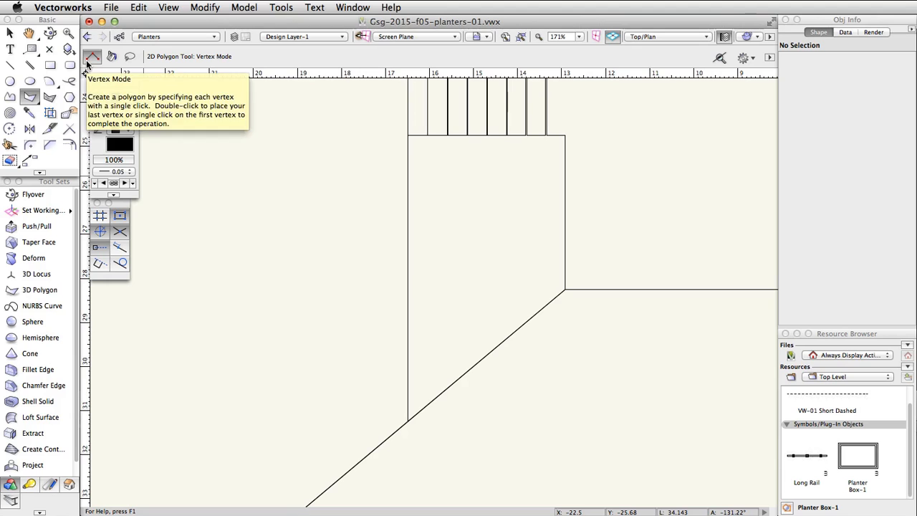
pyautogui.click(407, 136)
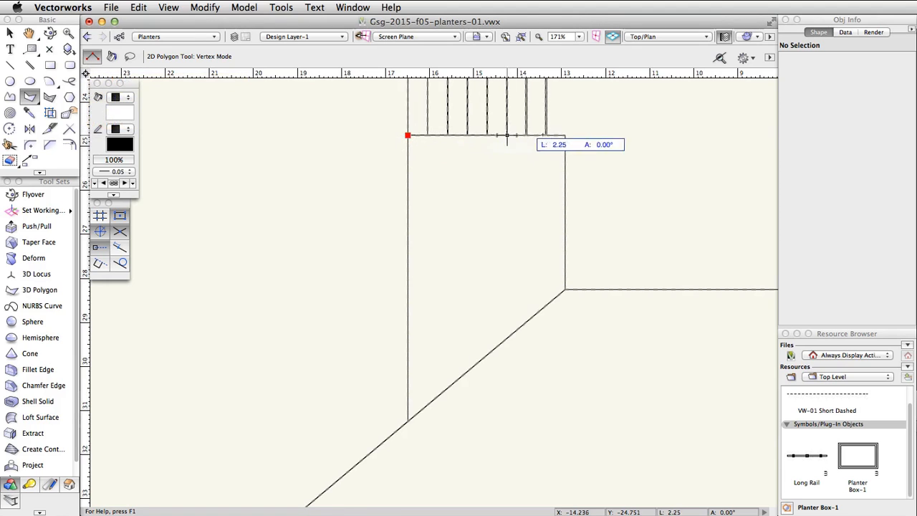
pyautogui.click(565, 136)
pyautogui.click(564, 289)
pyautogui.doubleClick(403, 420)
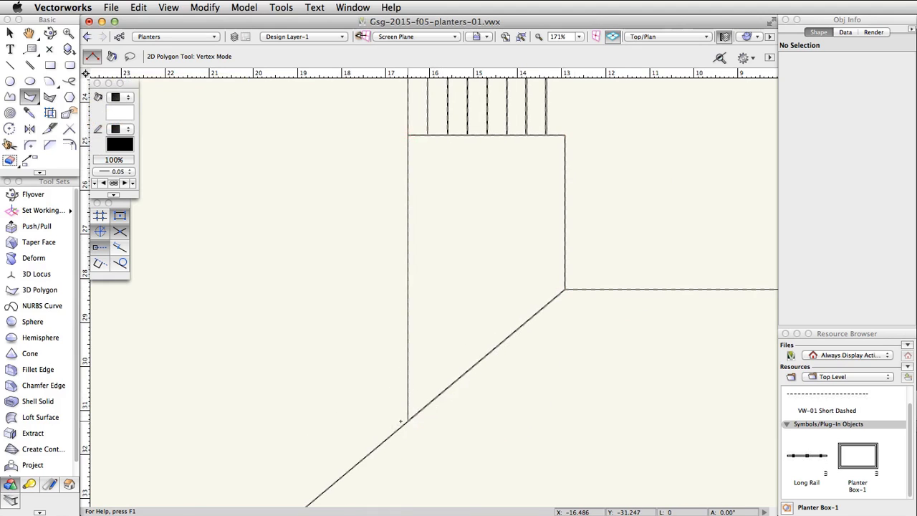
# Close the landing polygon at its starting corner, and make the Rails class visible again in the Organization settings
pyautogui.click(407, 136)
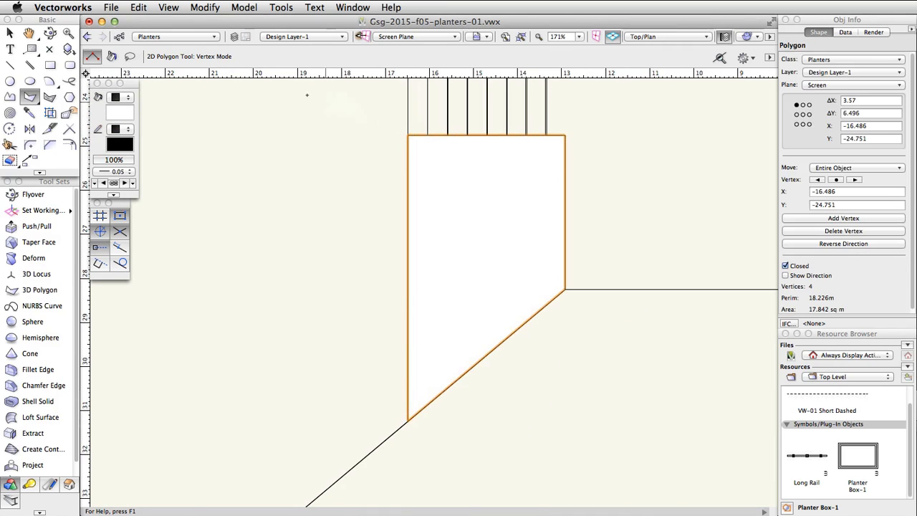
pyautogui.click(119, 37)
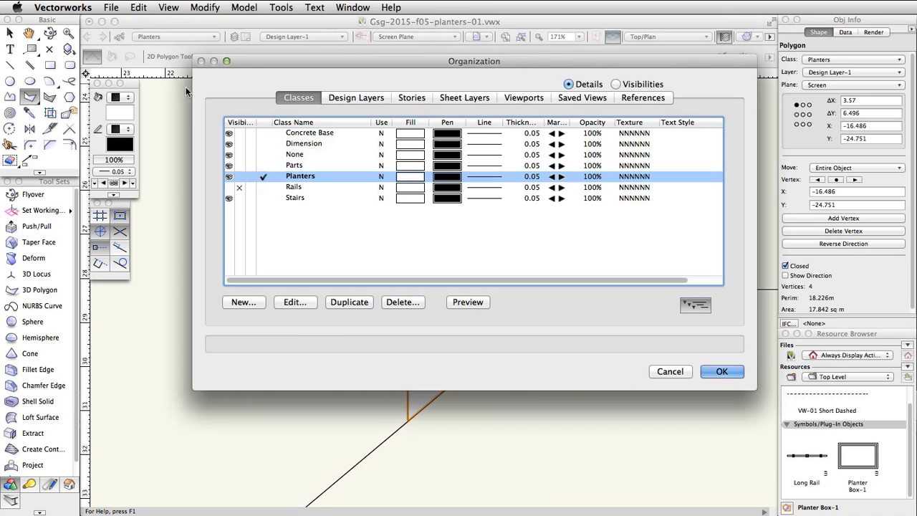
pyautogui.click(231, 187)
pyautogui.click(721, 371)
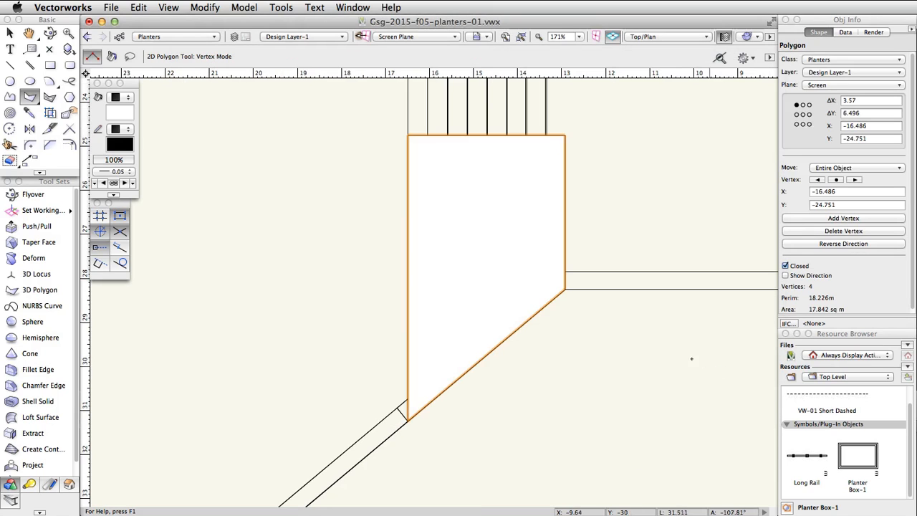
# Reshape the polygon in Move Edges Parallel Mode, moving its diagonal edge inward 0.4 m to the inner face of the wall
pyautogui.click(69, 112)
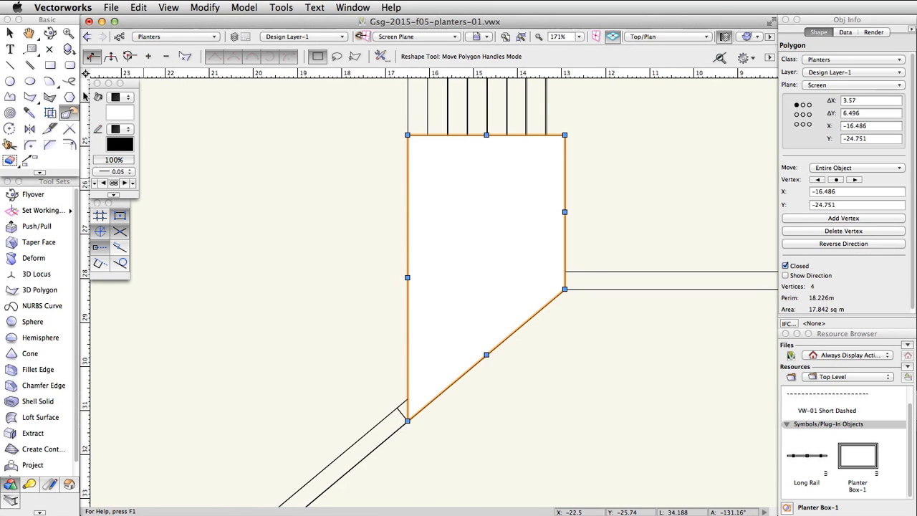
pyautogui.click(111, 57)
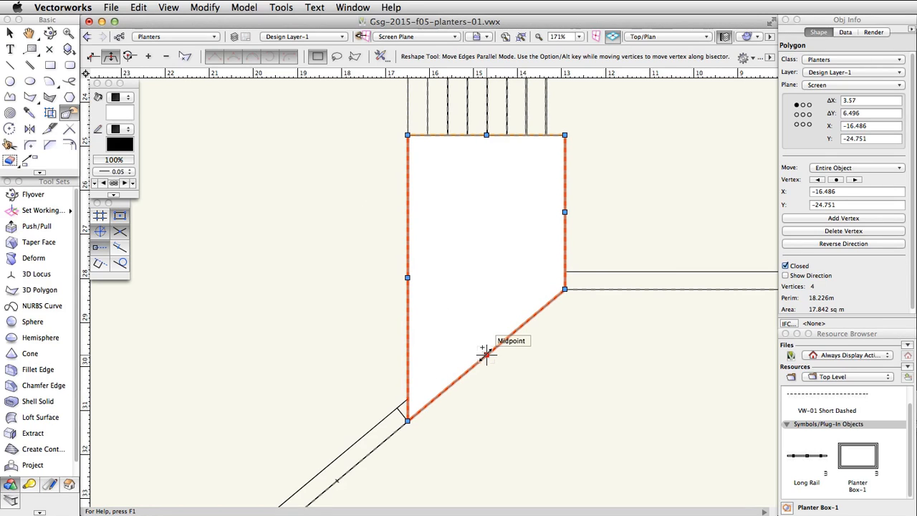
pyautogui.moveTo(485, 352); pyautogui.dragTo(476, 336)
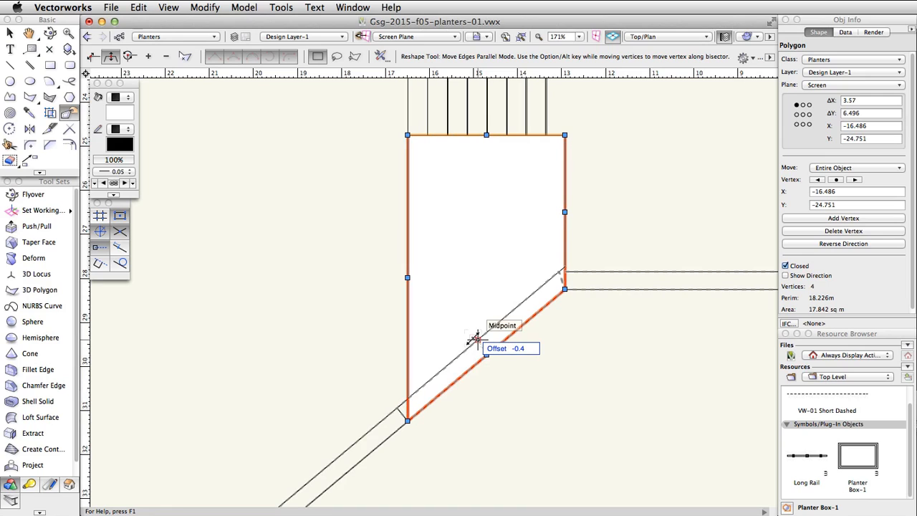
pyautogui.moveTo(476, 337); pyautogui.dragTo(474, 342)
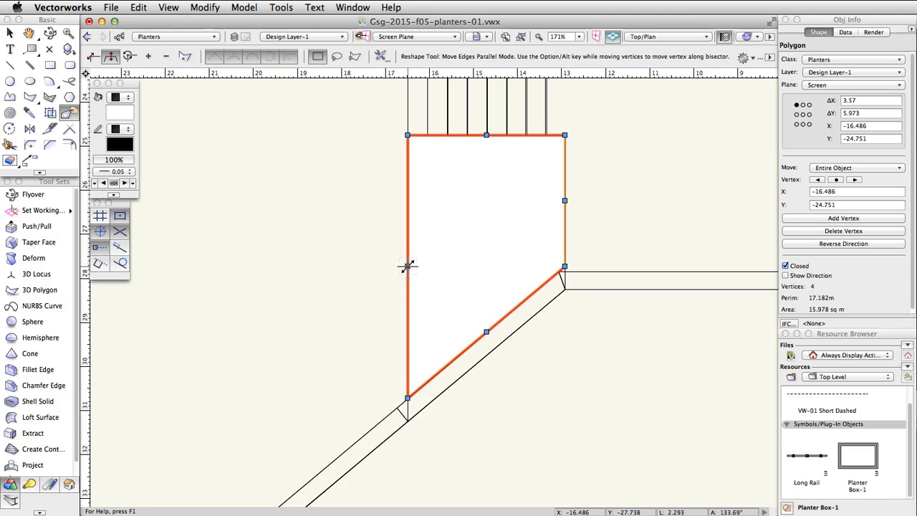
# Move the polygon's left edge and its stair-side edge outward in parallel by 0.15 m each
pyautogui.moveTo(406, 266); pyautogui.dragTo(378, 268)
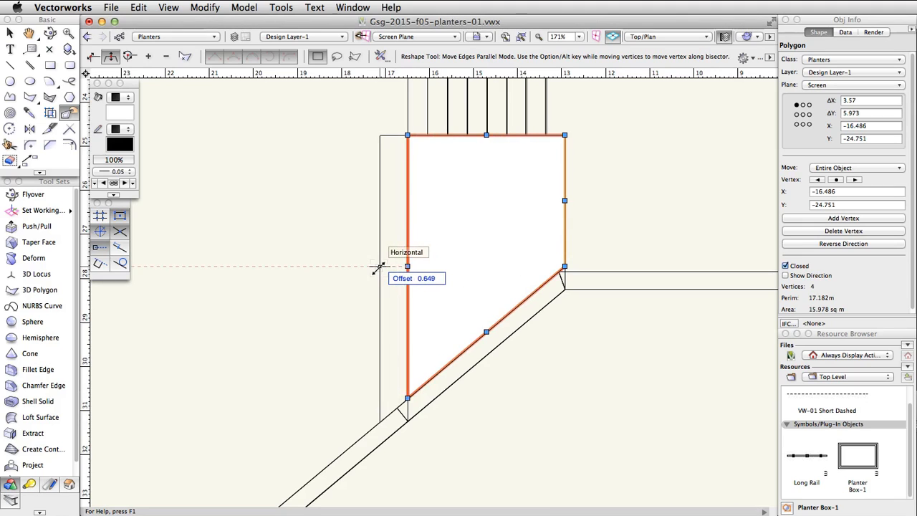
pyautogui.press('Tab')
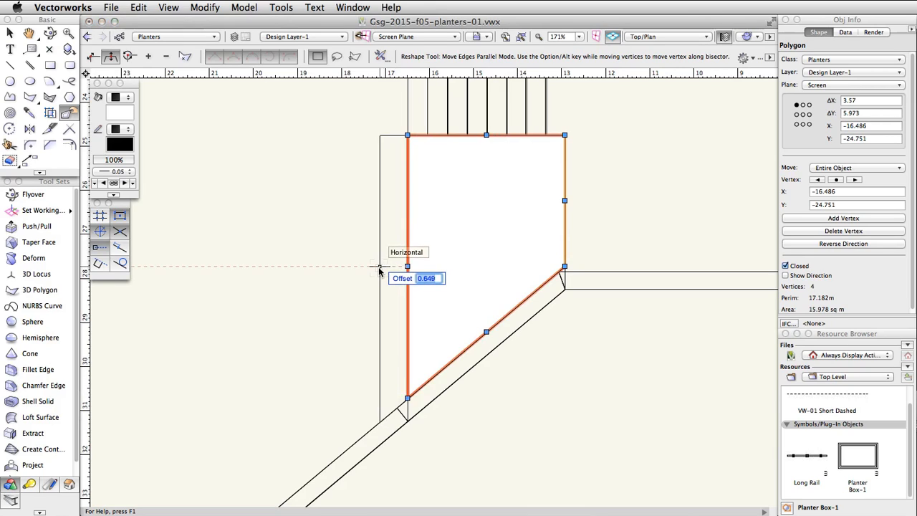
pyautogui.write('0.15')
pyautogui.press('Return')
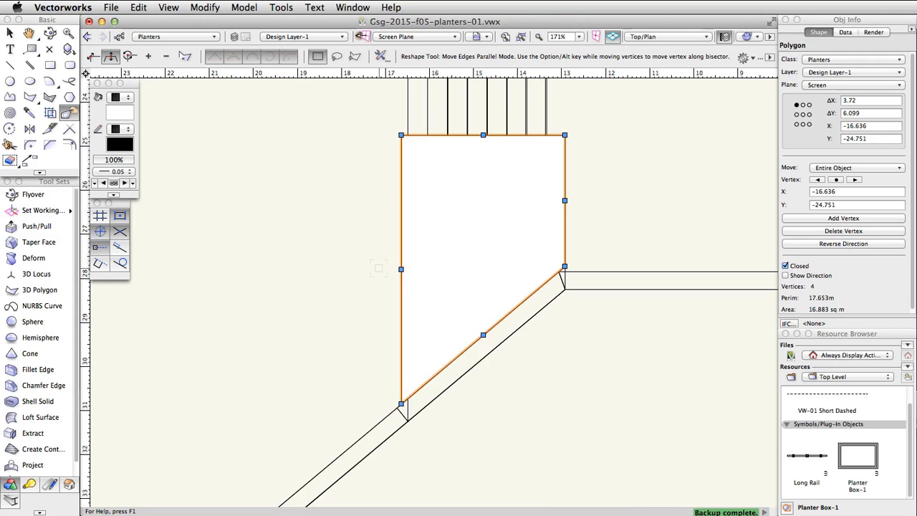
pyautogui.click(482, 135)
pyautogui.write('0.15')
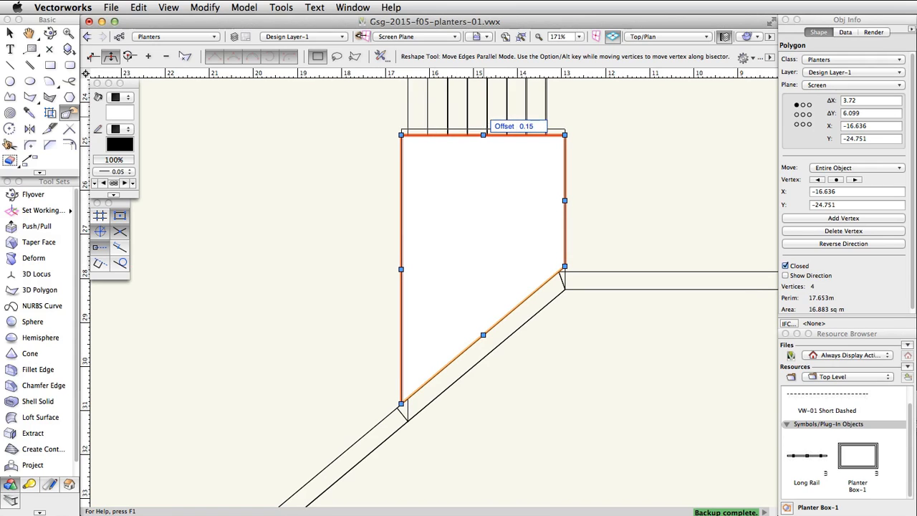
pyautogui.press('Return')
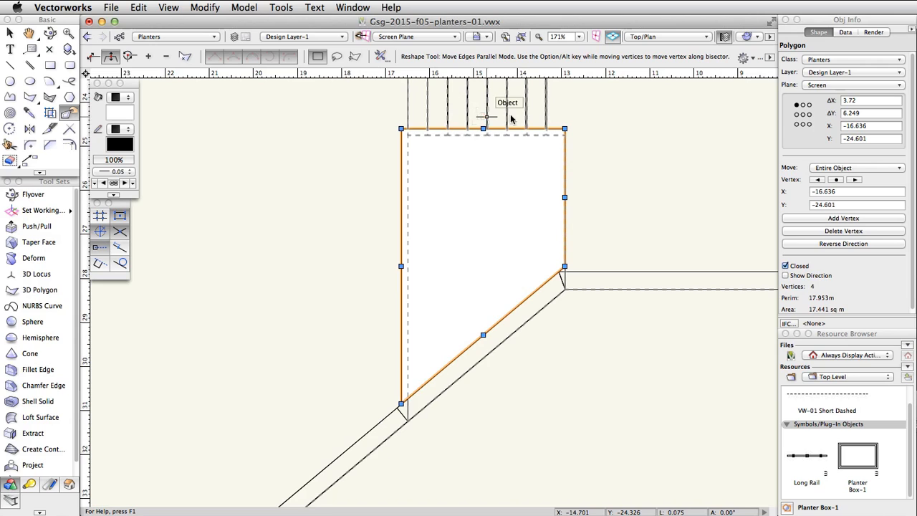
# Create two successive inward duplicates of the polygon with the Offset tool in Duplicate and Offset Mode at a distance of 0.15 m
pyautogui.click(66, 145)
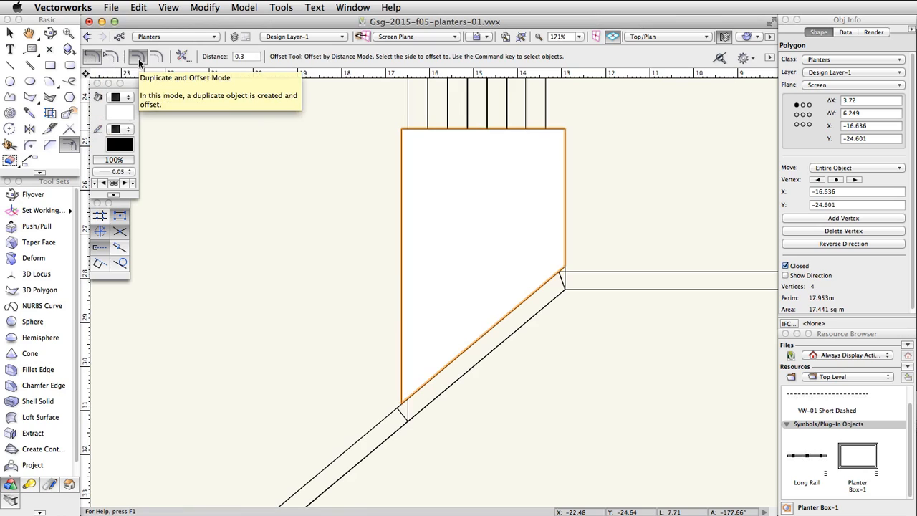
pyautogui.click(230, 56)
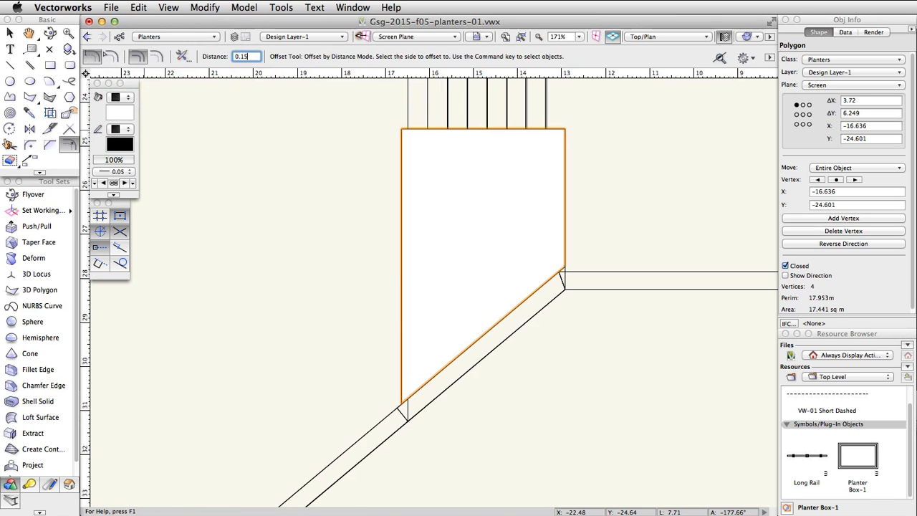
pyautogui.press('Return')
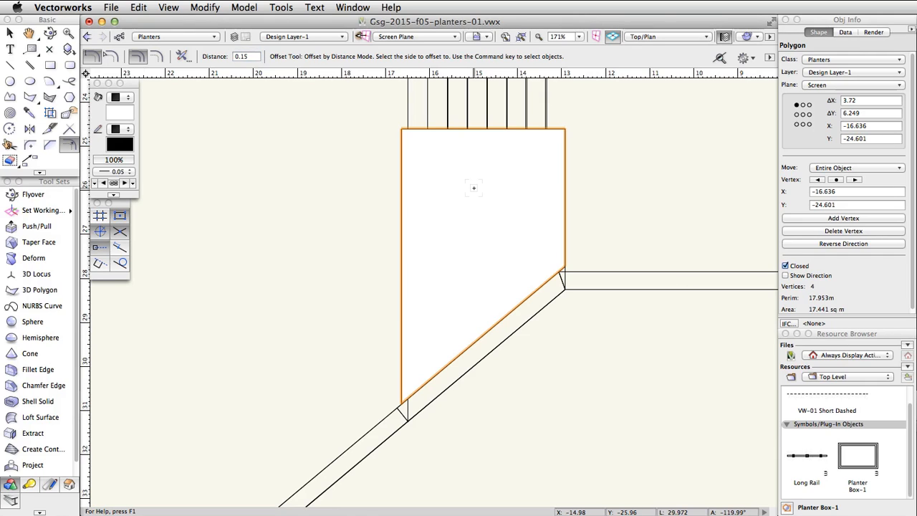
pyautogui.click(473, 188)
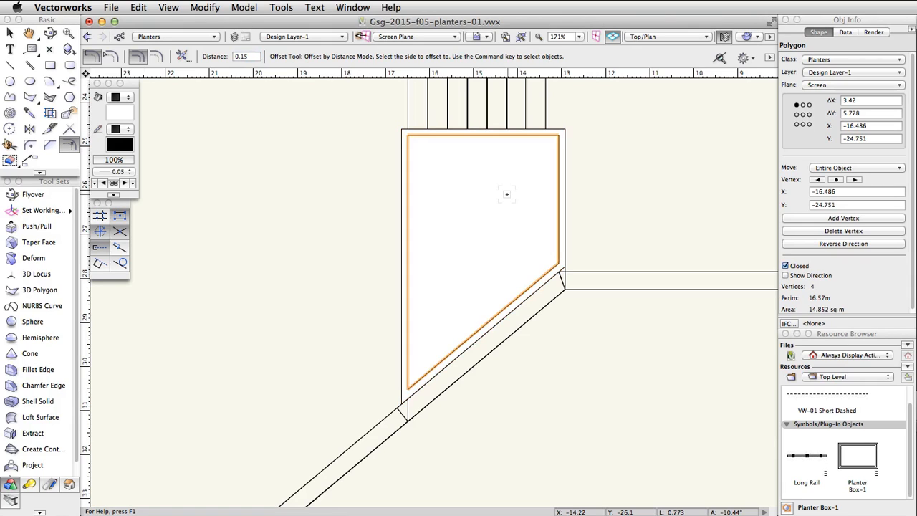
pyautogui.click(507, 194)
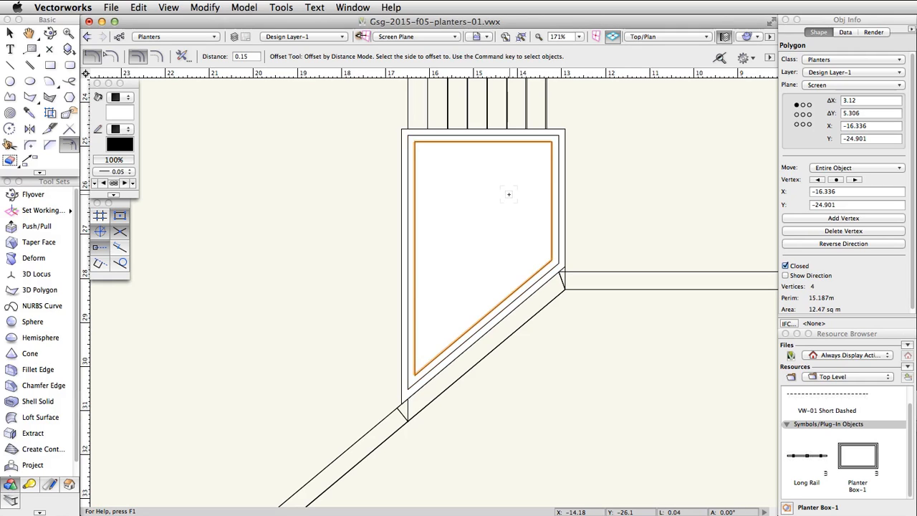
# Clip the innermost polygon's surface out of the outermost polygon to form a rim, and delete the innermost polygon
pyautogui.press('x')
pyautogui.keyDown('shift'); pyautogui.click(402, 136); pyautogui.keyUp('shift')
pyautogui.rightClick(460, 164)
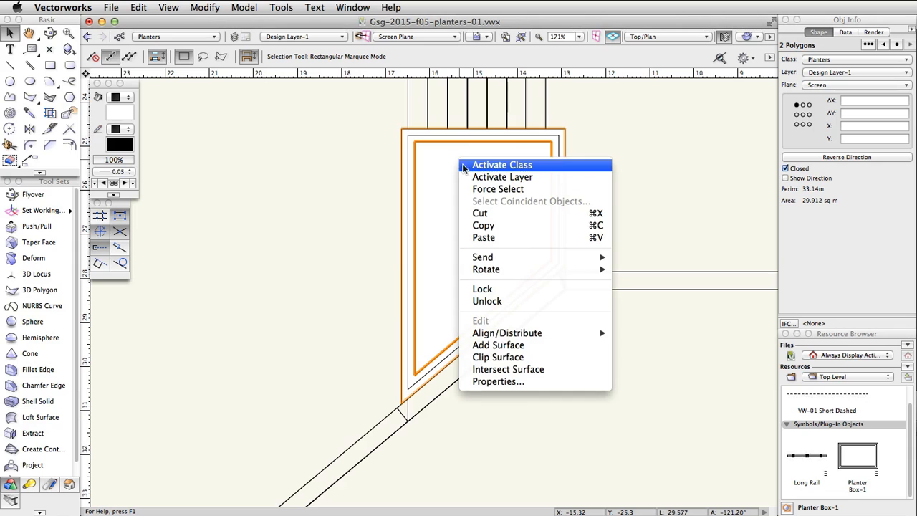
pyautogui.click(548, 358)
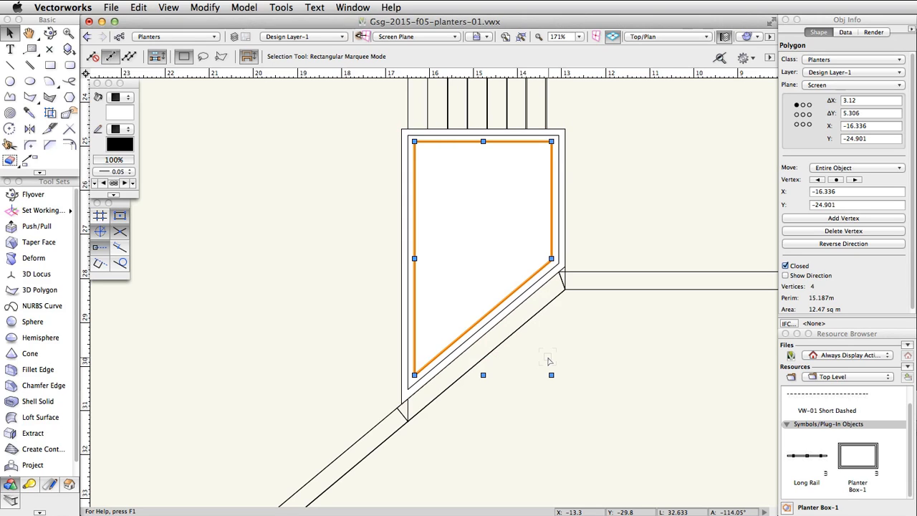
pyautogui.click(548, 360)
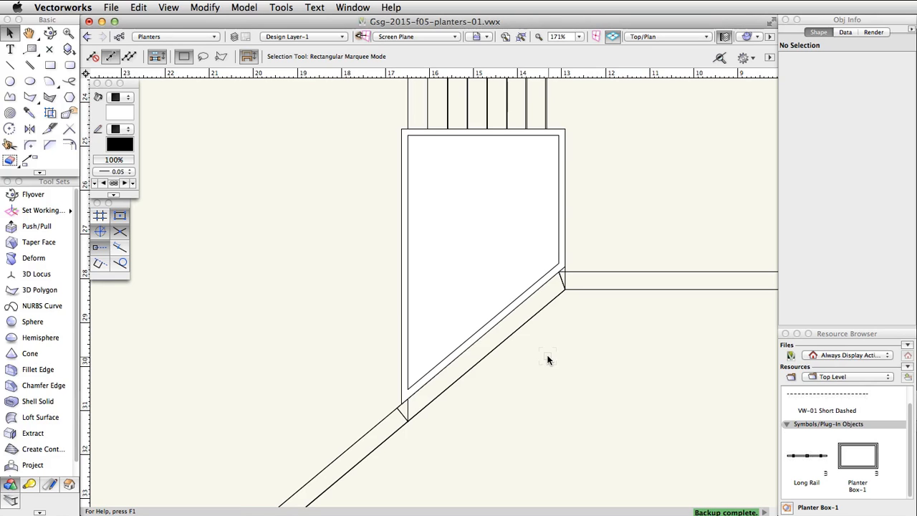
# Extrude the remaining inner polygon 2 m as the planter base and set its bottom Z to 1.5 m
pyautogui.click(541, 267)
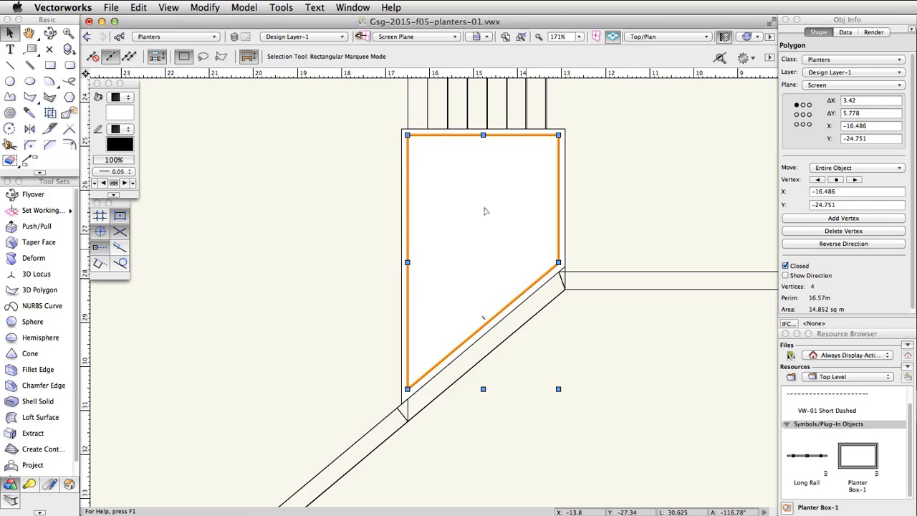
pyautogui.click(246, 13)
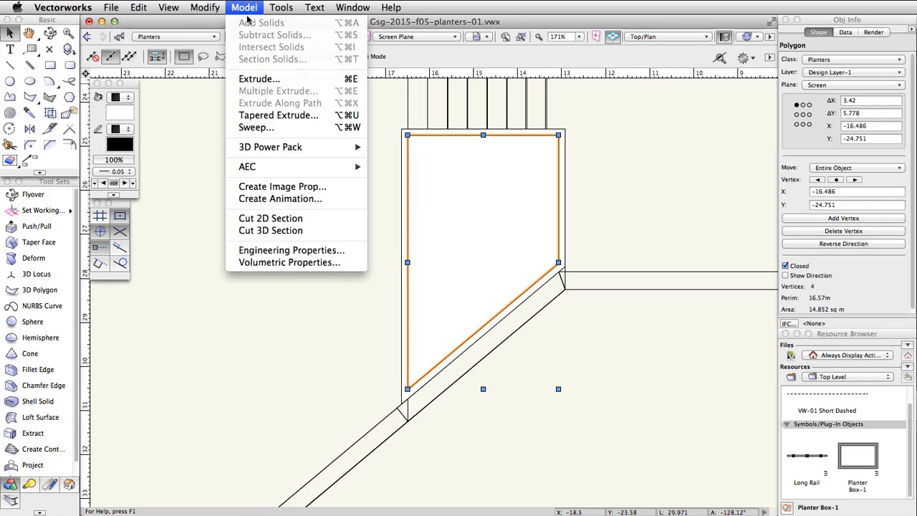
pyautogui.click(297, 80)
pyautogui.write('2')
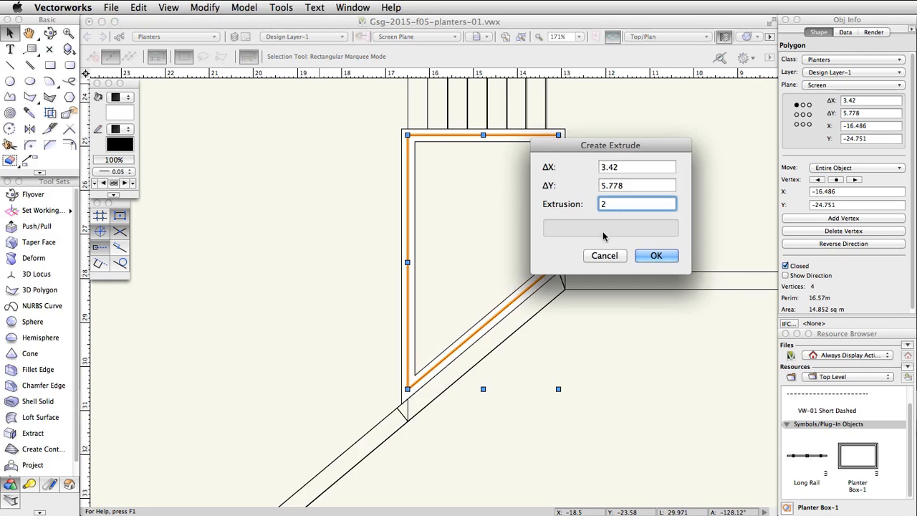
pyautogui.click(652, 256)
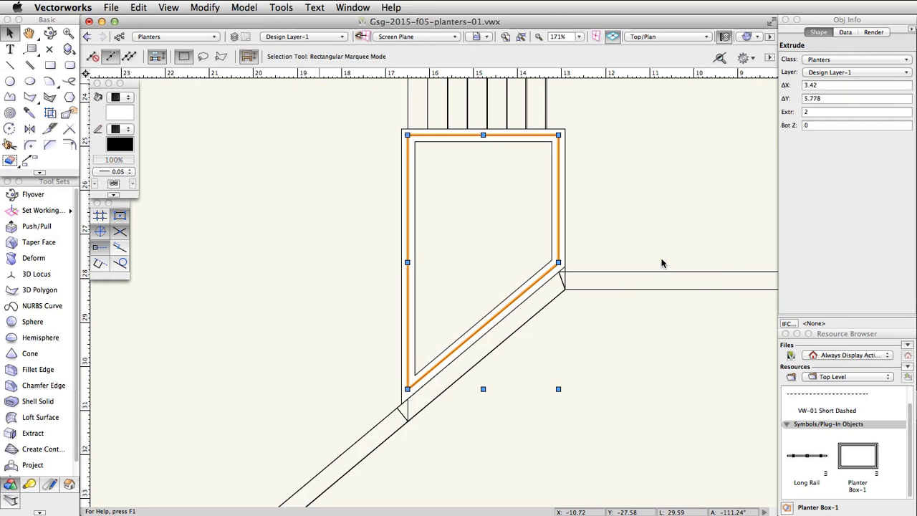
pyautogui.click(817, 125)
pyautogui.write('1.5')
pyautogui.press('Return')
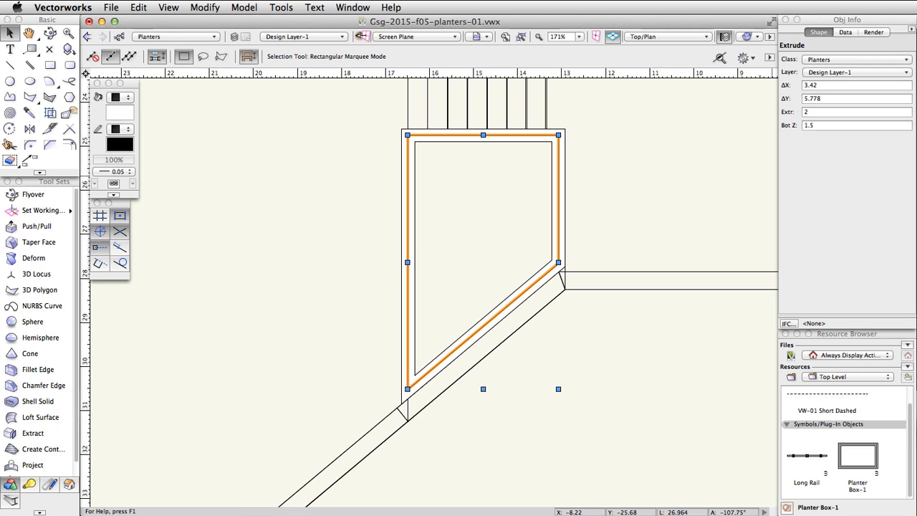
# Extrude the clipped outer rim 0.15 m and set its bottom Z to 3.5 m
pyautogui.click(566, 146)
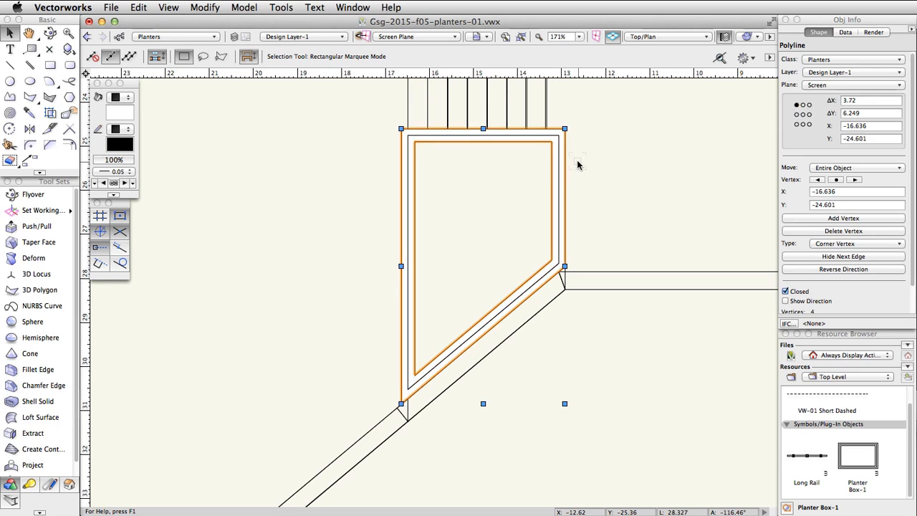
pyautogui.click(243, 8)
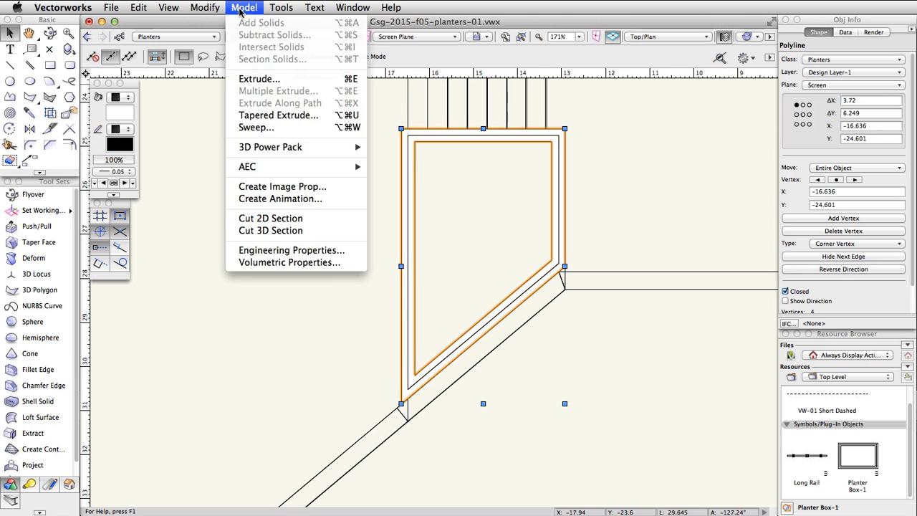
pyautogui.click(301, 80)
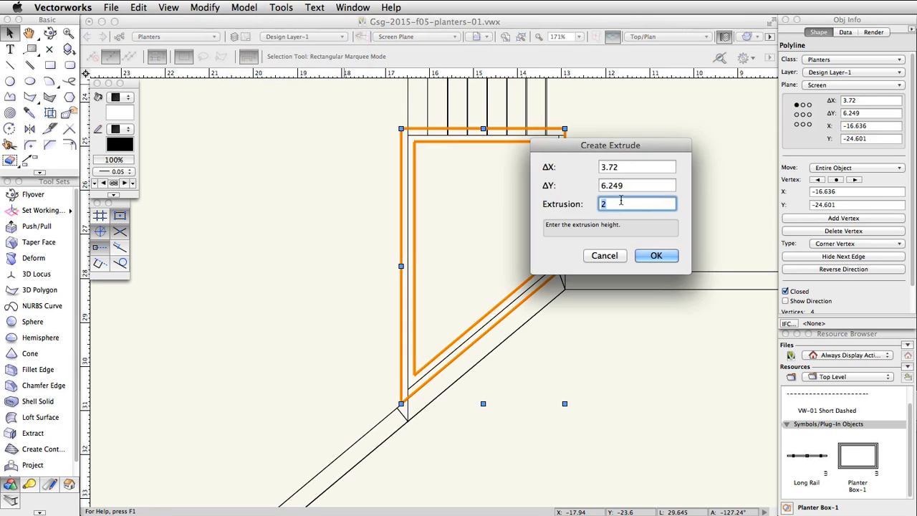
pyautogui.write('0.15')
pyautogui.click(651, 256)
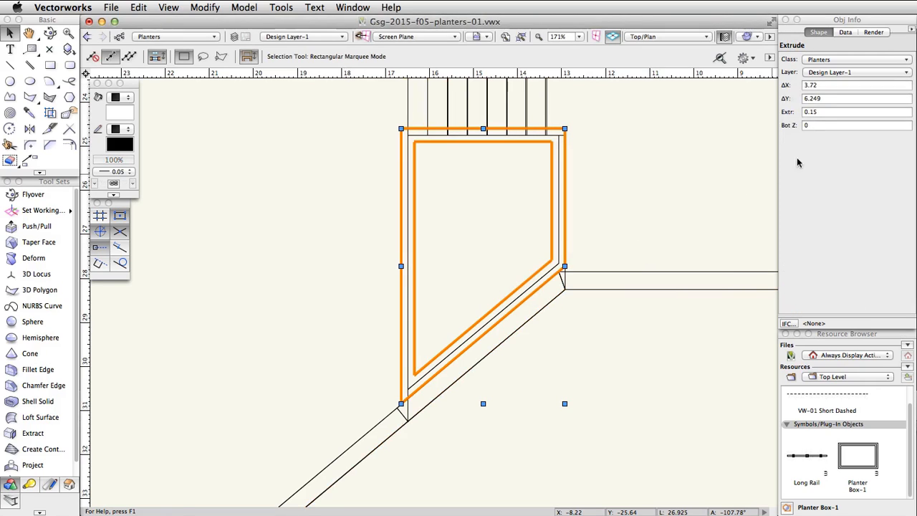
pyautogui.click(807, 125)
pyautogui.write('3.5')
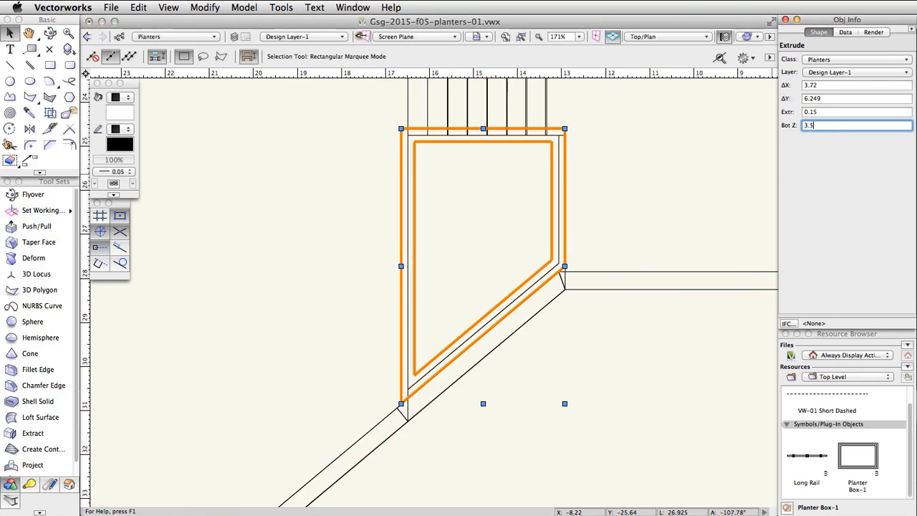
pyautogui.press('Return')
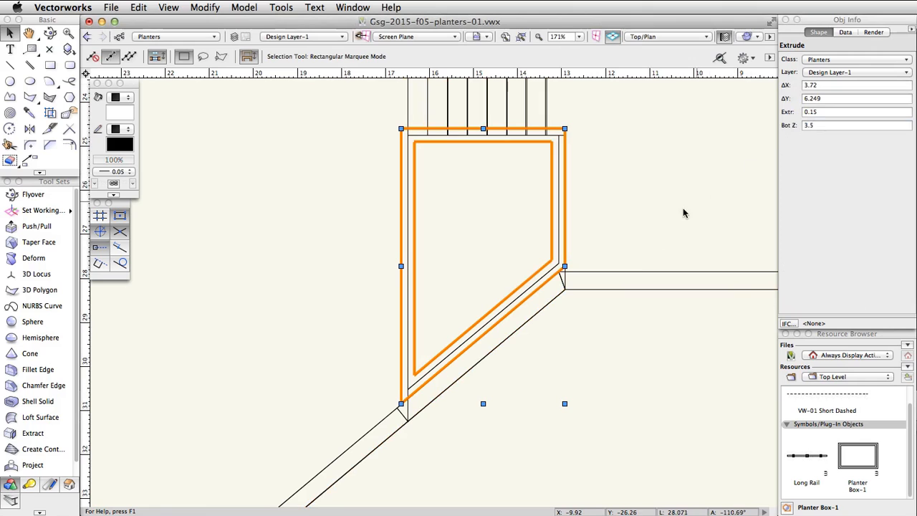
# Inspect the angled planter in the Left Isometric view, and return to Top/Plan
pyautogui.click(690, 36)
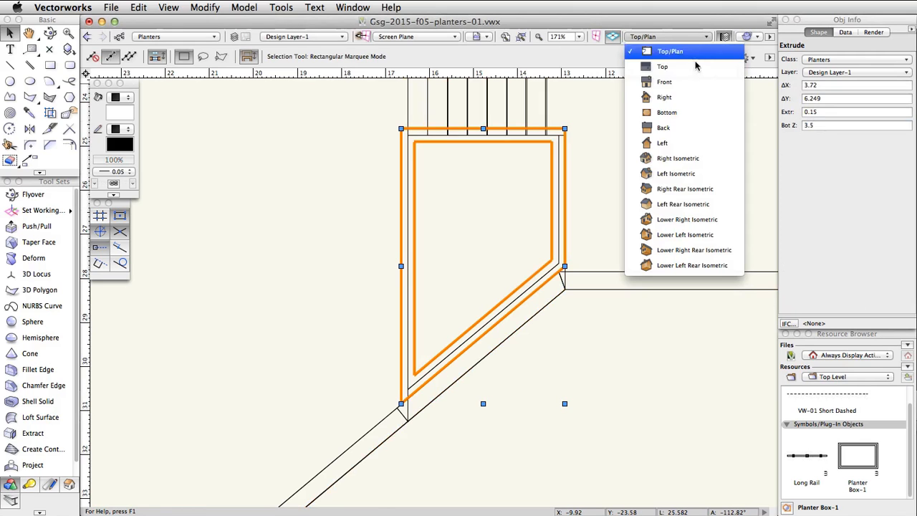
pyautogui.click(716, 173)
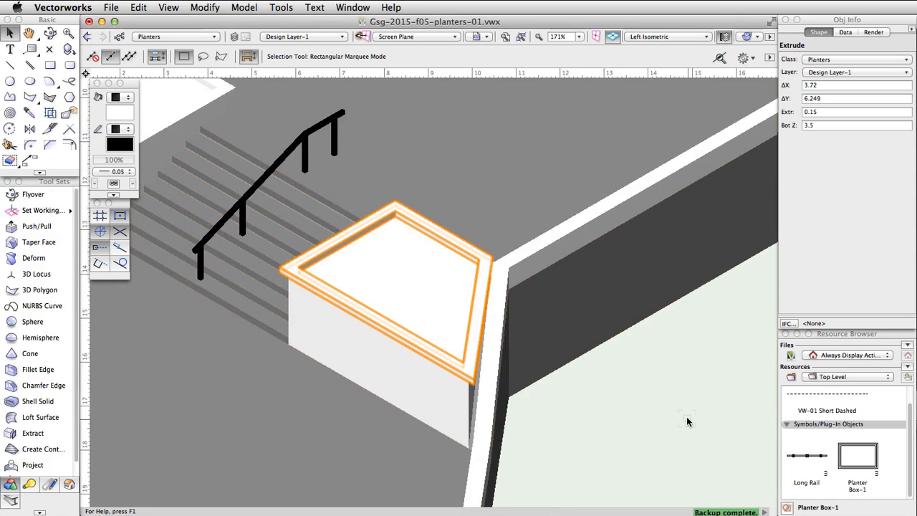
pyautogui.click(690, 36)
pyautogui.click(690, 51)
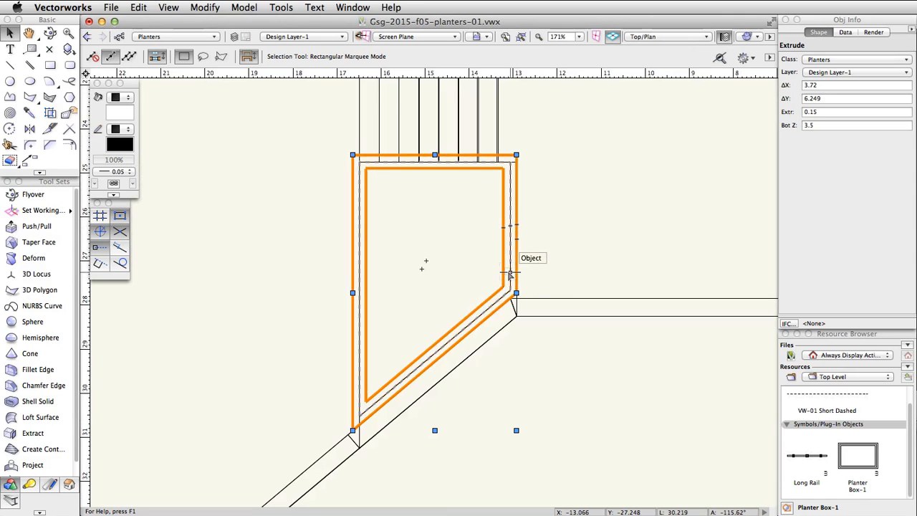
# Create a symbol named Planter Box-2 from the angled planter's base and rim extrudes, leaving an instance in place
pyautogui.keyDown('shift'); pyautogui.click(504, 268); pyautogui.keyUp('shift')
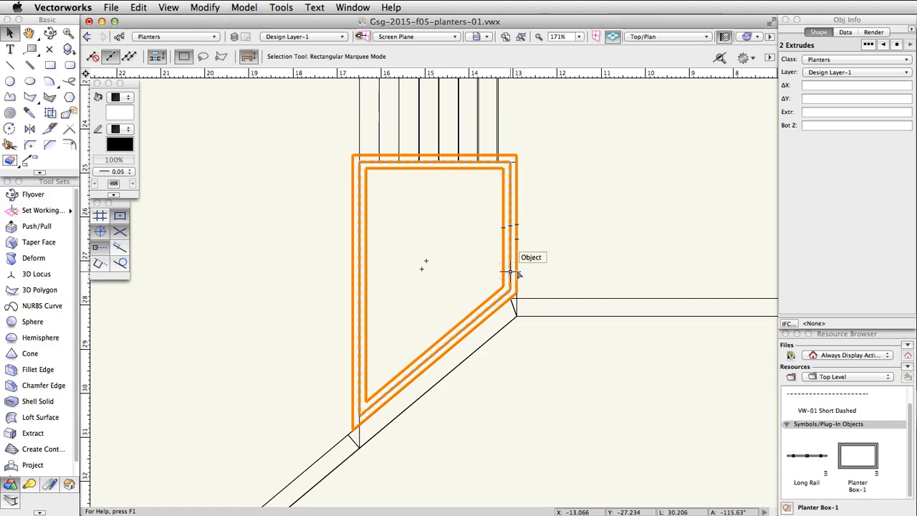
pyautogui.click(205, 8)
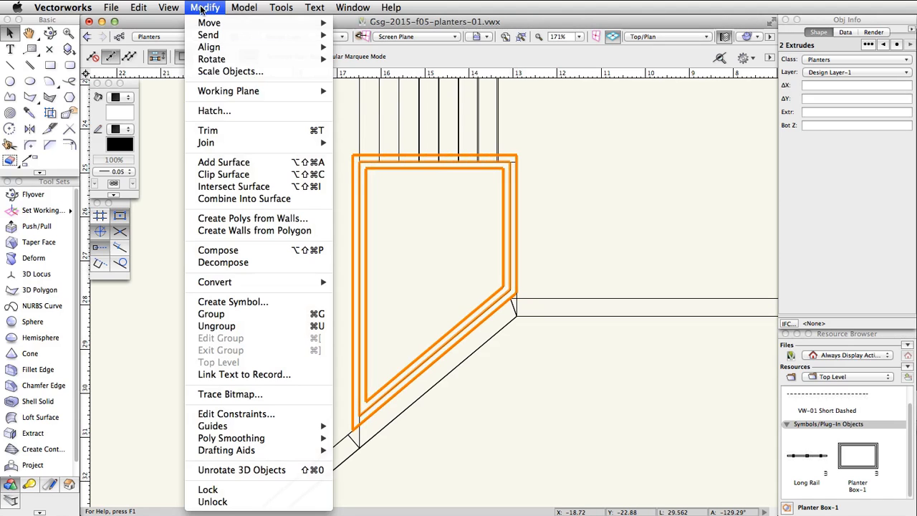
pyautogui.click(271, 301)
pyautogui.write('Planter Box-2')
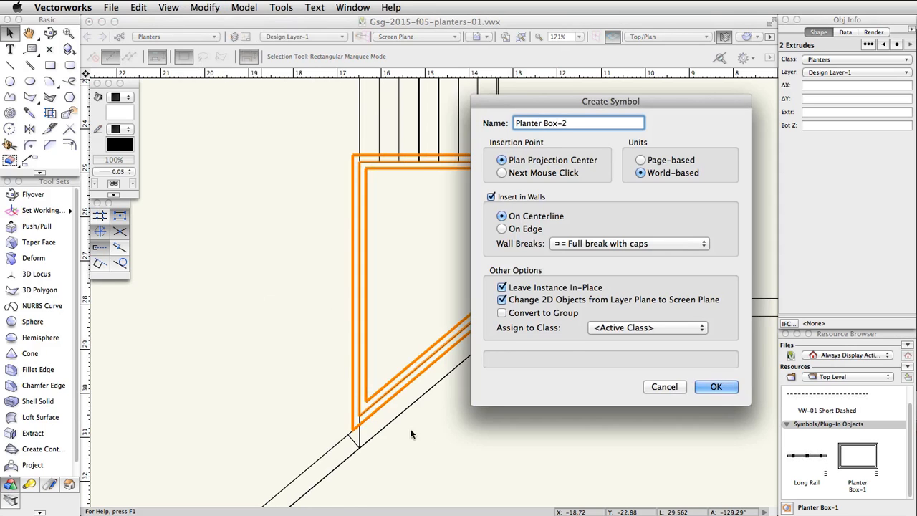
pyautogui.click(712, 387)
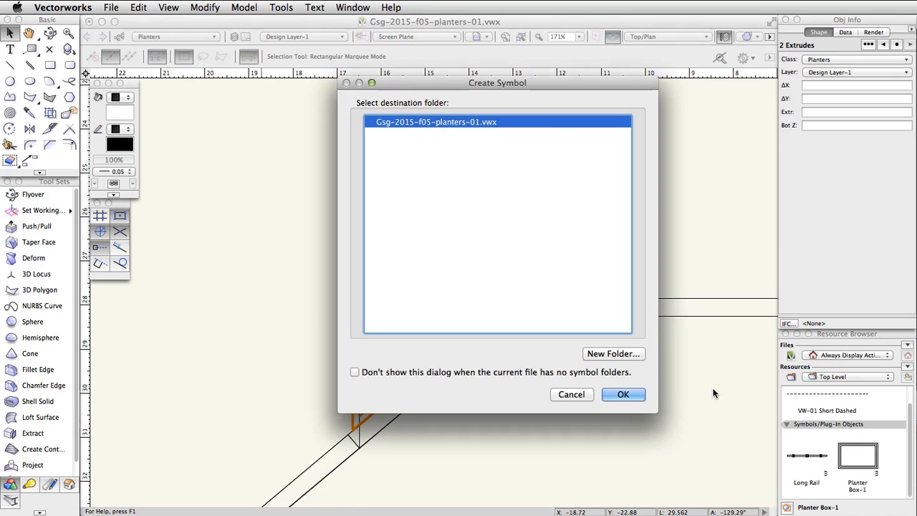
pyautogui.click(619, 399)
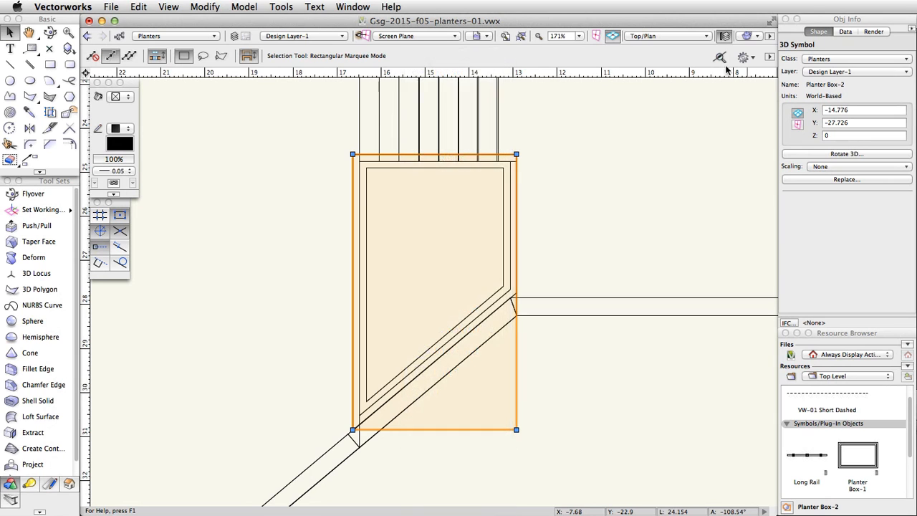
# Switch to the Left Isometric view and set the active plane to Automatic for drawing a rectangle on the lower ground
pyautogui.click(684, 36)
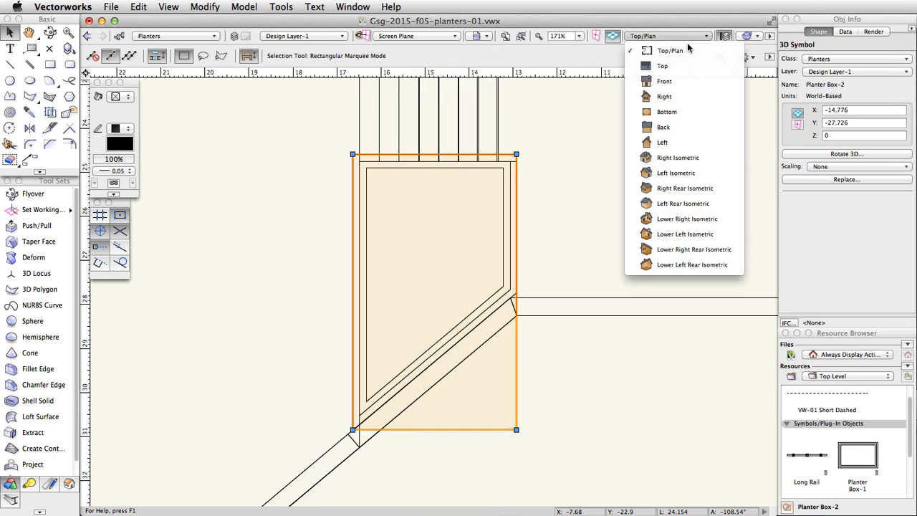
pyautogui.click(709, 166)
pyautogui.click(660, 278)
pyautogui.scroll(-5, 661, 279)
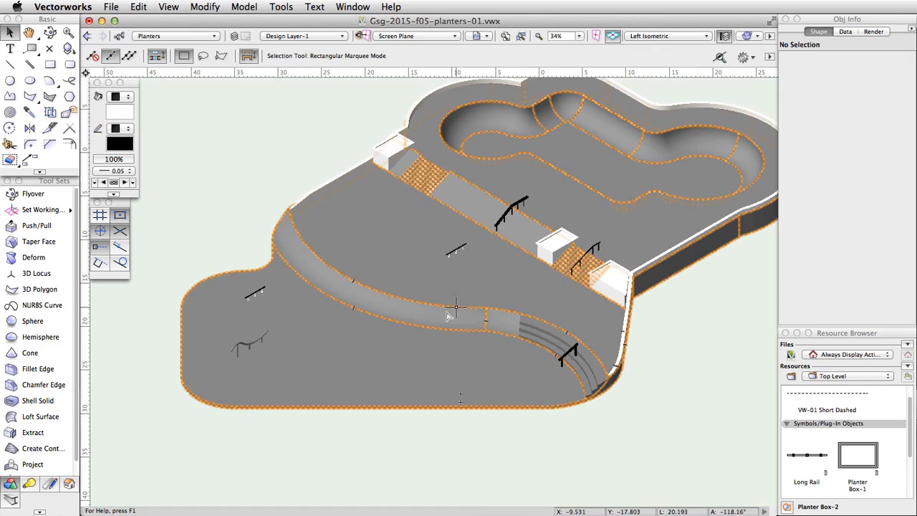
pyautogui.moveTo(451, 310); pyautogui.dragTo(583, 253, button='middle')
pyautogui.scroll(4, 481, 275)
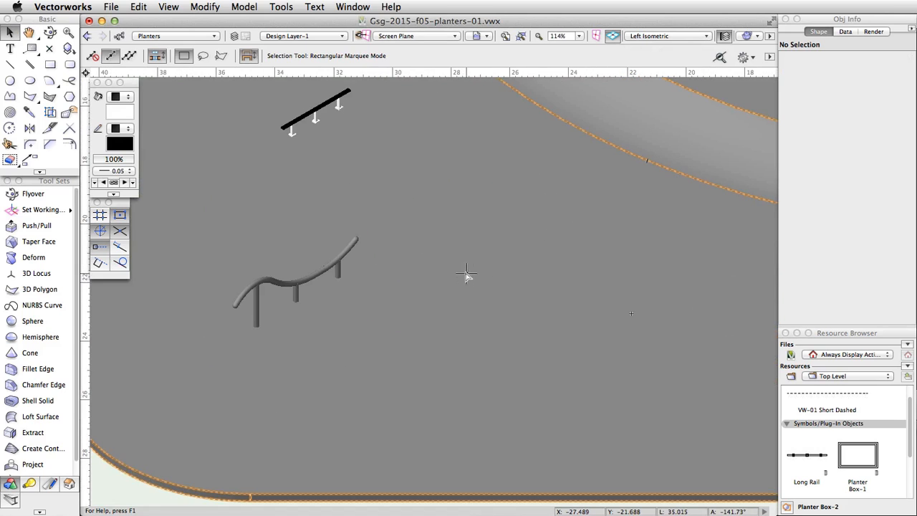
pyautogui.click(50, 66)
pyautogui.click(91, 56)
pyautogui.click(91, 57)
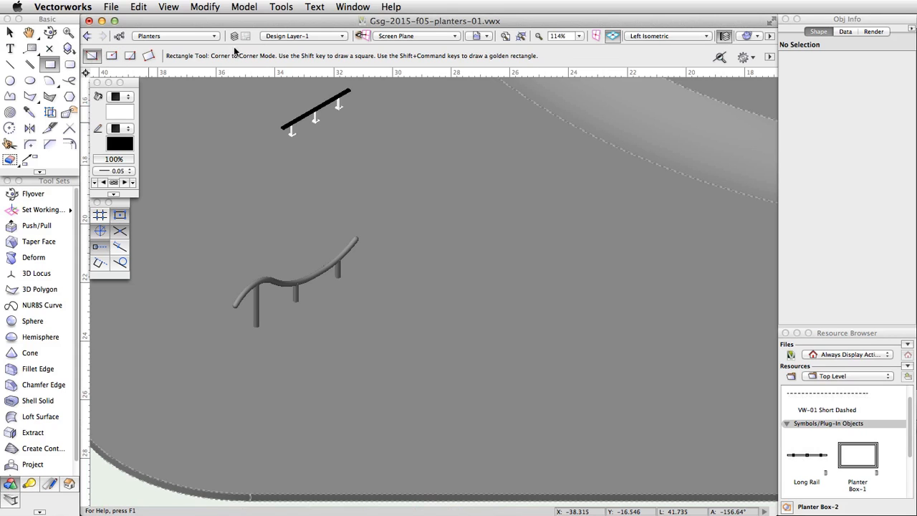
pyautogui.click(437, 36)
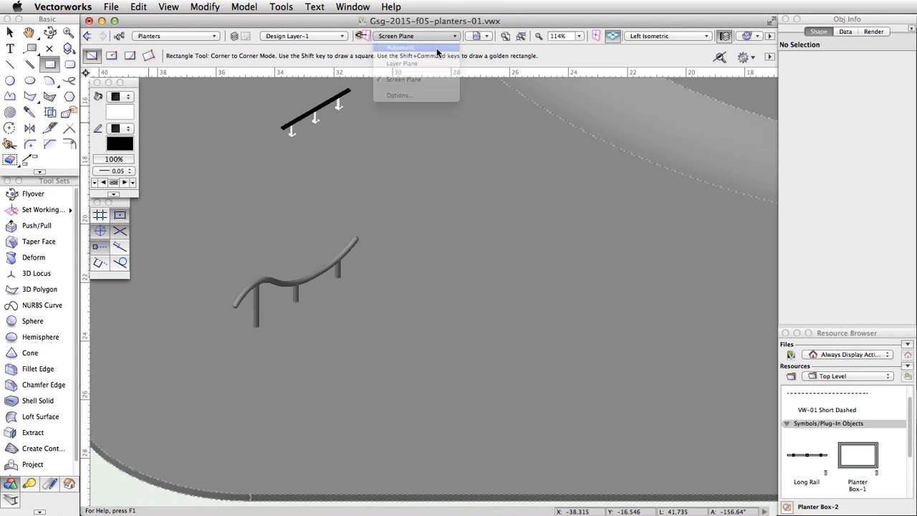
pyautogui.click(436, 48)
# Draw a 4.25 m by 2.5 m rectangle on the lower ground surface beside the curved rail
pyautogui.click(738, 251)
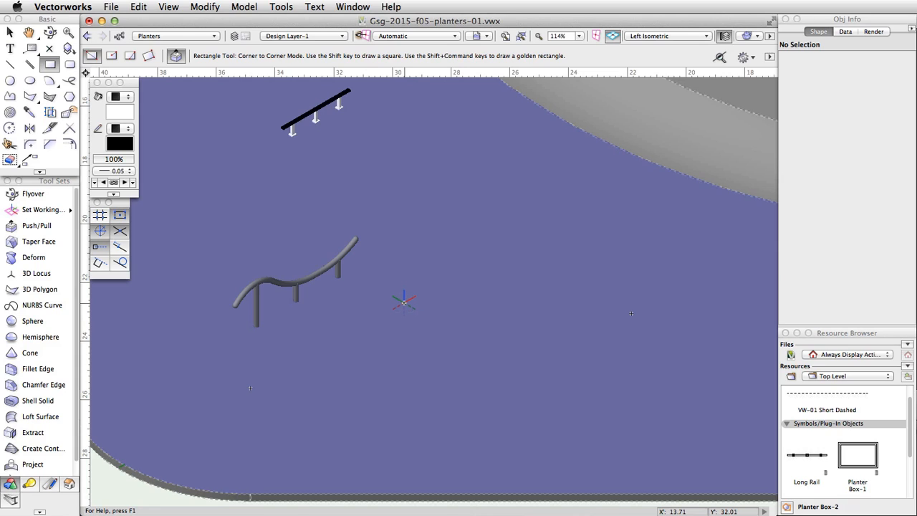
pyautogui.click(404, 302)
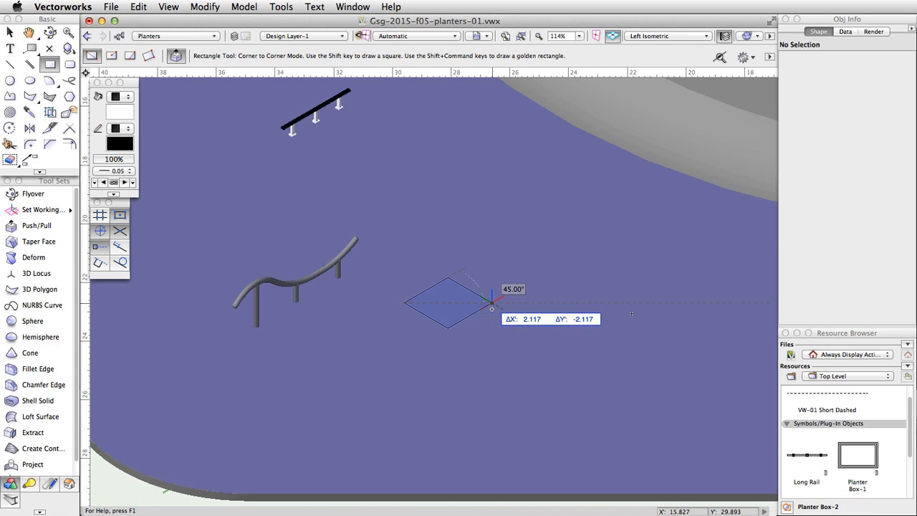
pyautogui.press('Tab')
pyautogui.write('4.25')
pyautogui.press('Tab')
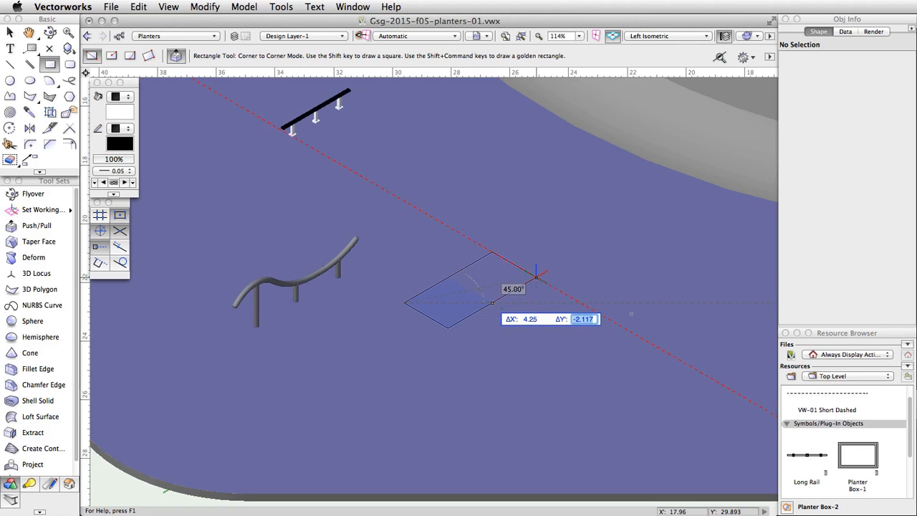
pyautogui.write('-2.5')
pyautogui.press('Tab')
pyautogui.press('Return')
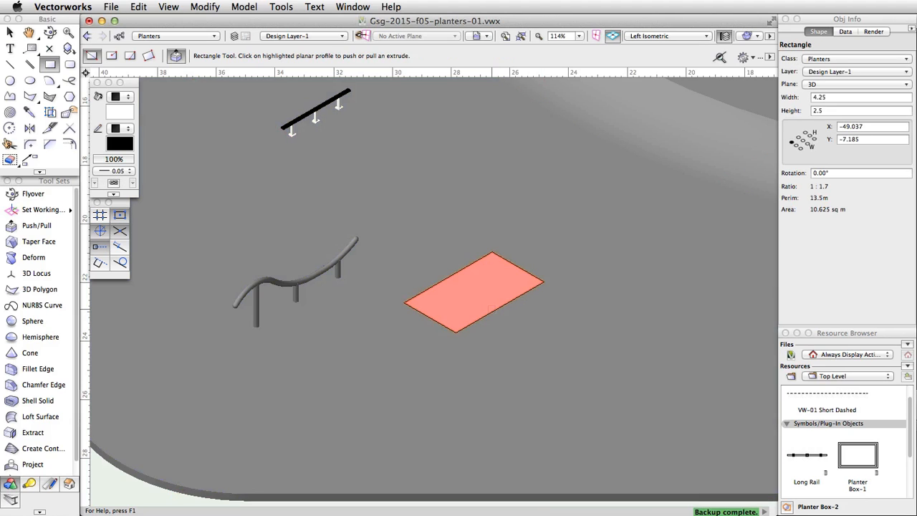
# Extrude the rectangle upward 1 m directly from its face
pyautogui.click(474, 289)
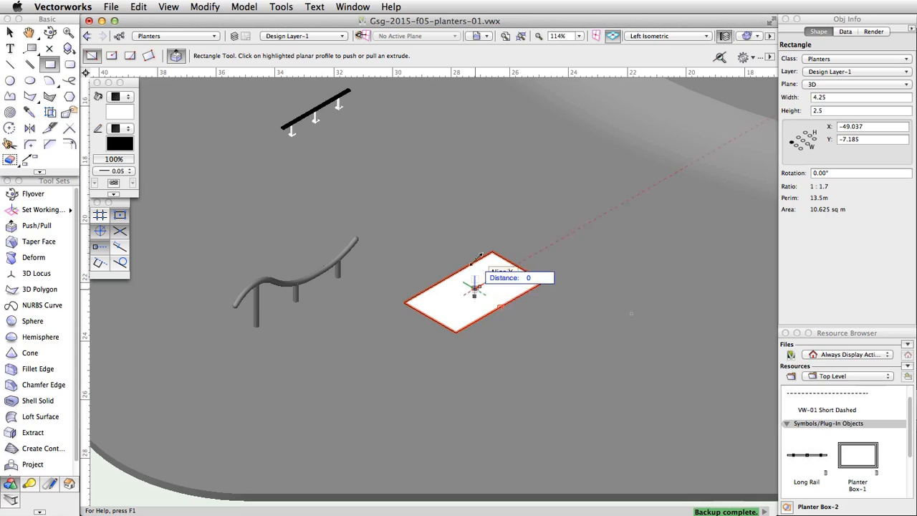
pyautogui.click(476, 251)
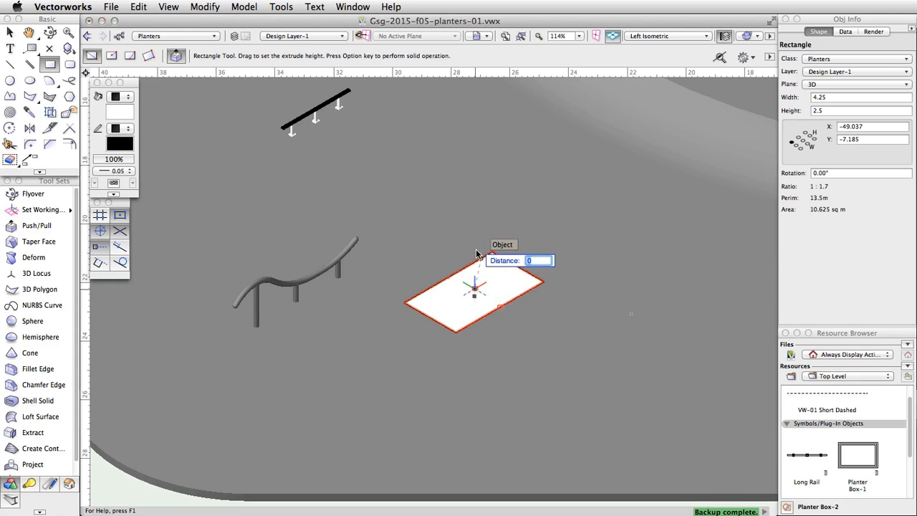
pyautogui.write('1')
pyautogui.press('Tab')
pyautogui.press('Return')
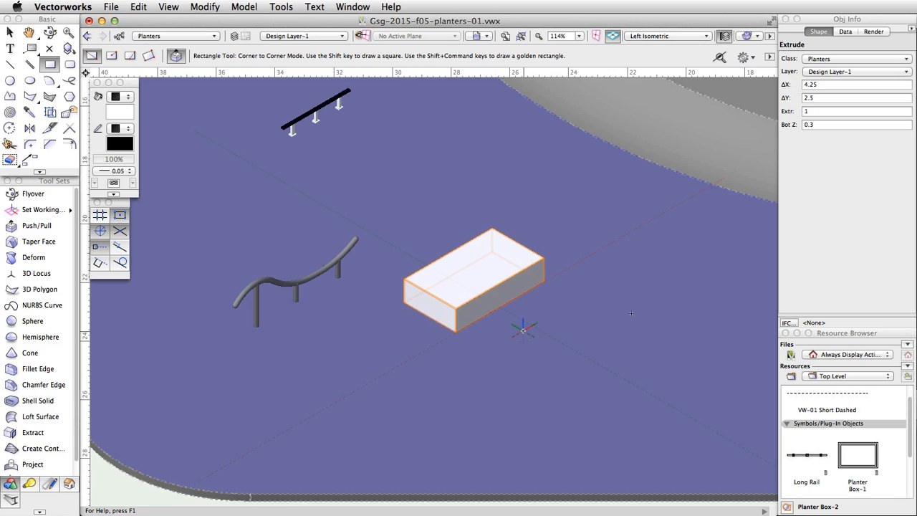
# Taper the box inward with the Deform tool's Taper Solid mode, centred on its upper face, using a 0.75 taper ratio
pyautogui.click(28, 262)
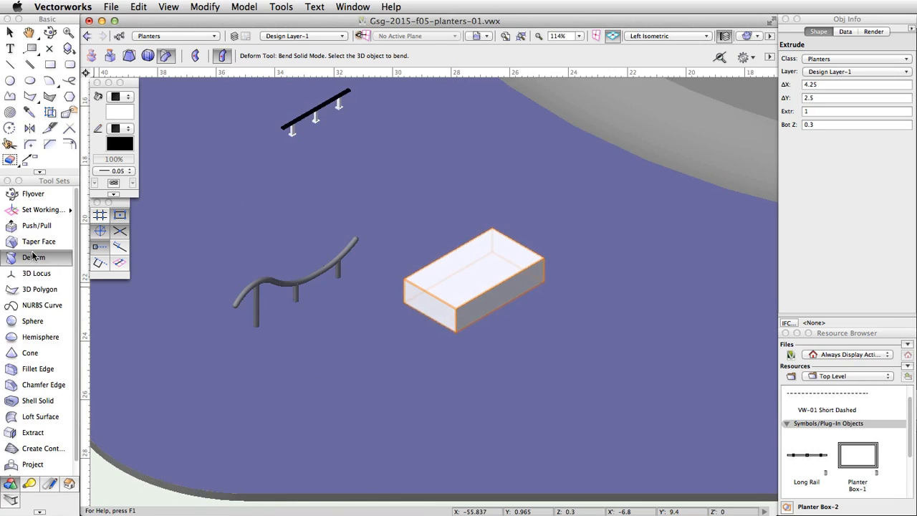
pyautogui.click(129, 57)
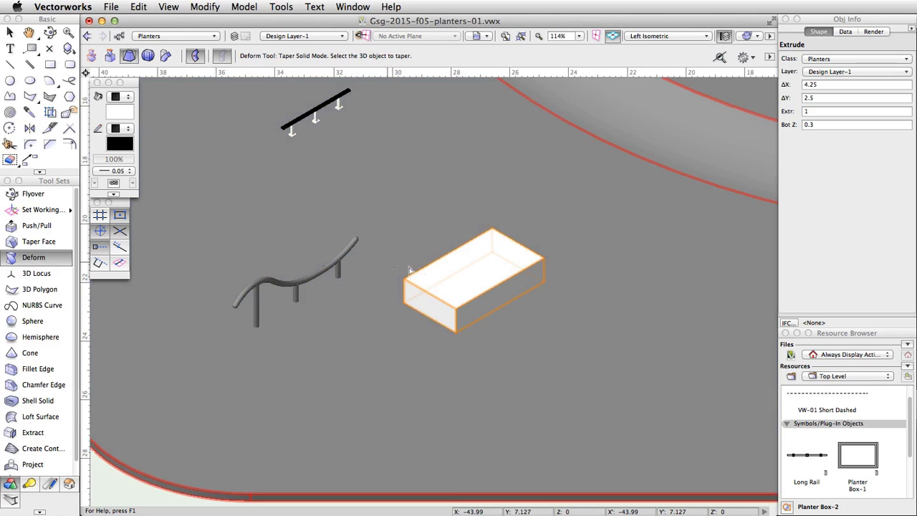
pyautogui.click(447, 280)
pyautogui.scroll(5, 446, 280)
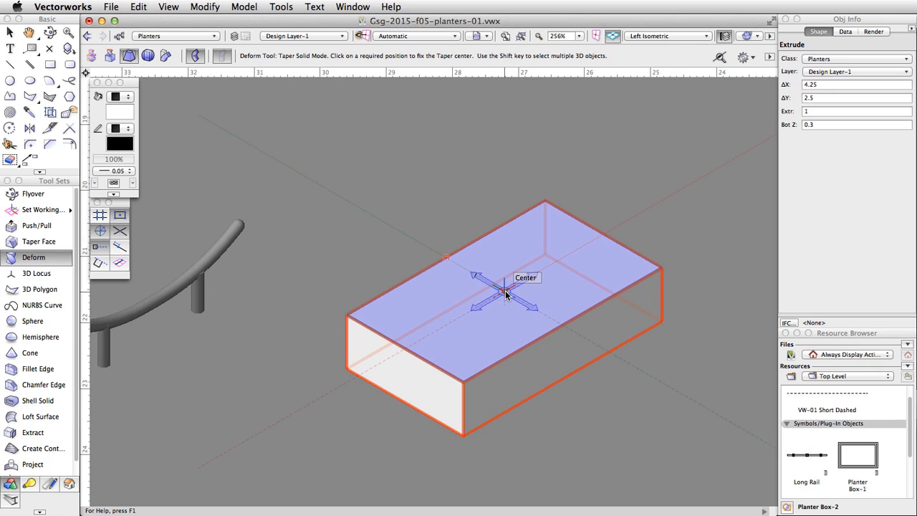
pyautogui.click(505, 293)
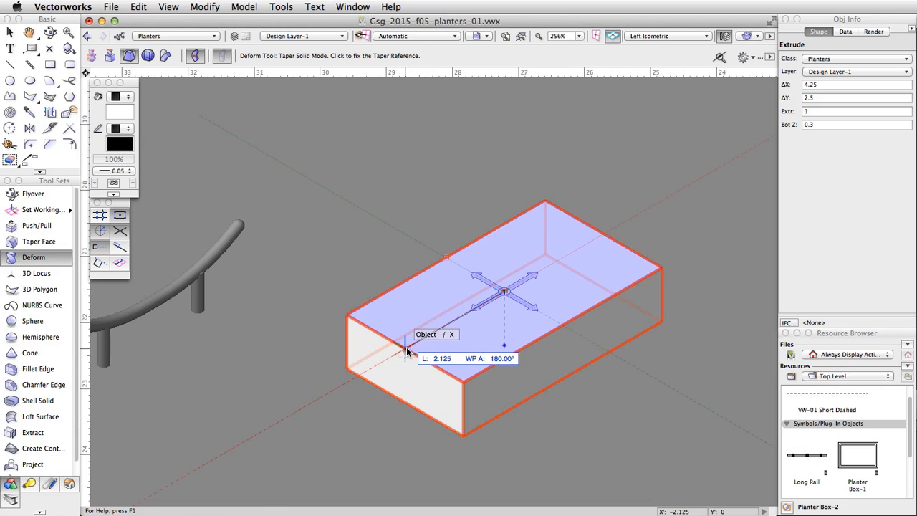
pyautogui.click(406, 350)
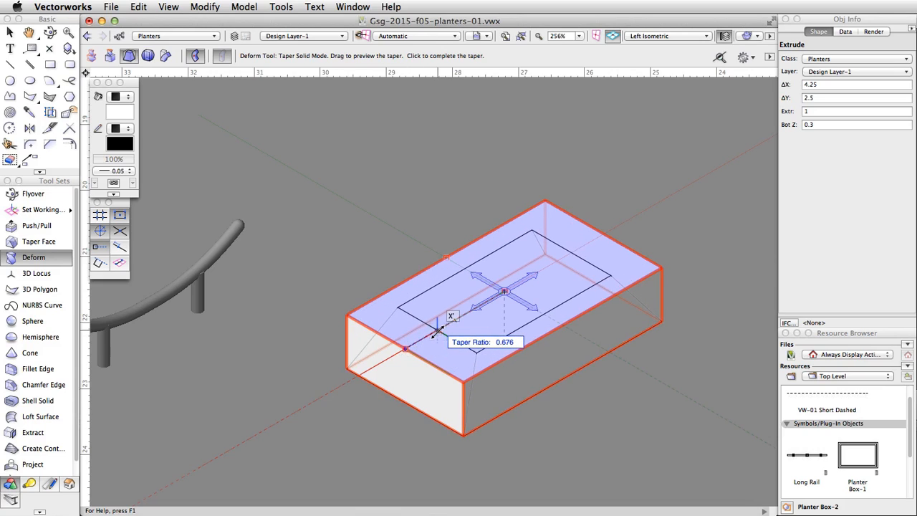
pyautogui.press('Tab')
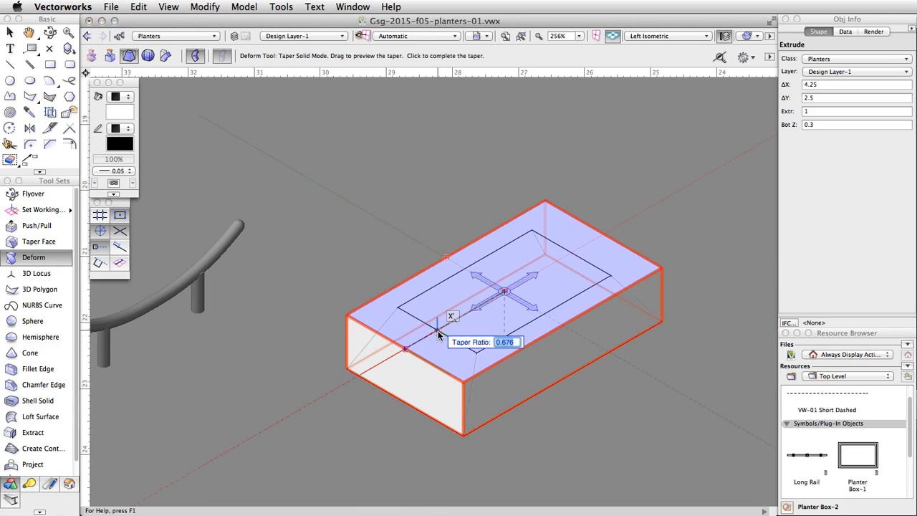
pyautogui.write('0.75')
pyautogui.press('Return')
pyautogui.click(436, 330)
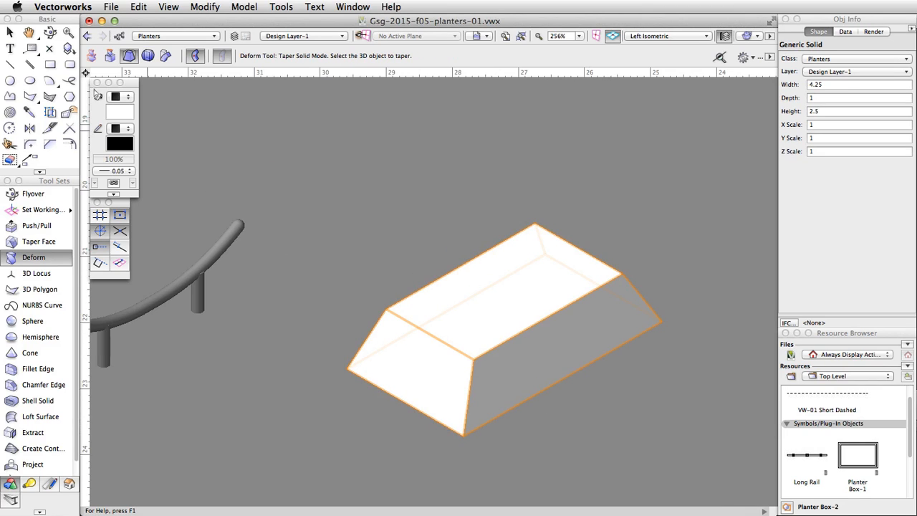
# Draw a rectangle corner to corner over the tapered solid's upper face
pyautogui.click(51, 65)
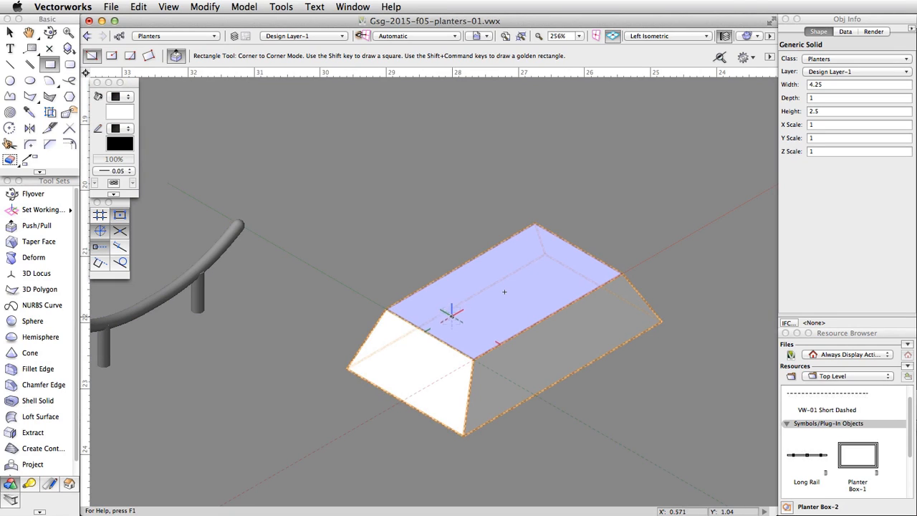
pyautogui.click(385, 308)
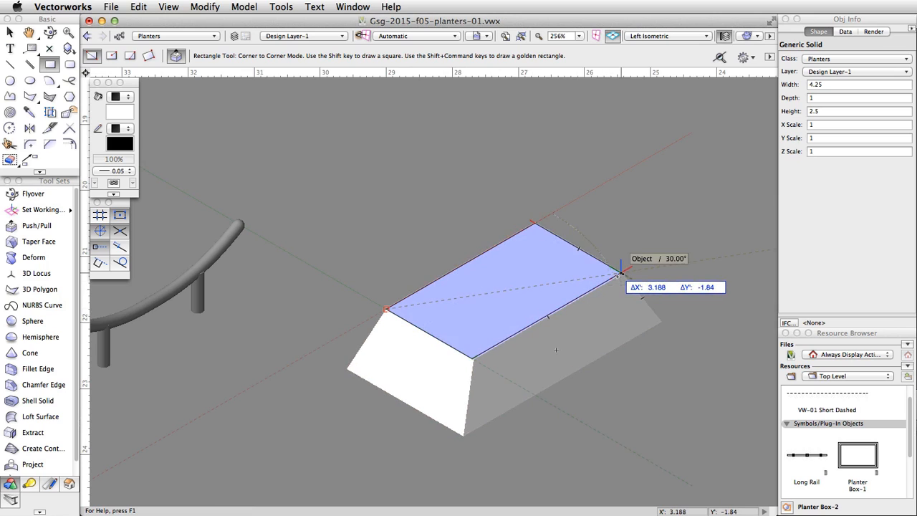
pyautogui.click(620, 273)
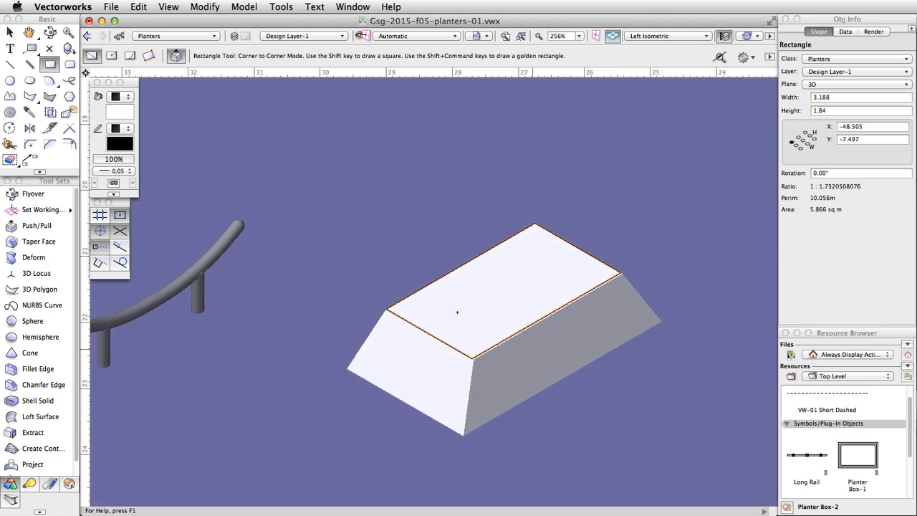
# Offset the upper face's rectangle inward by 0.3 m, moving the original instead of keeping a duplicate
pyautogui.click(70, 145)
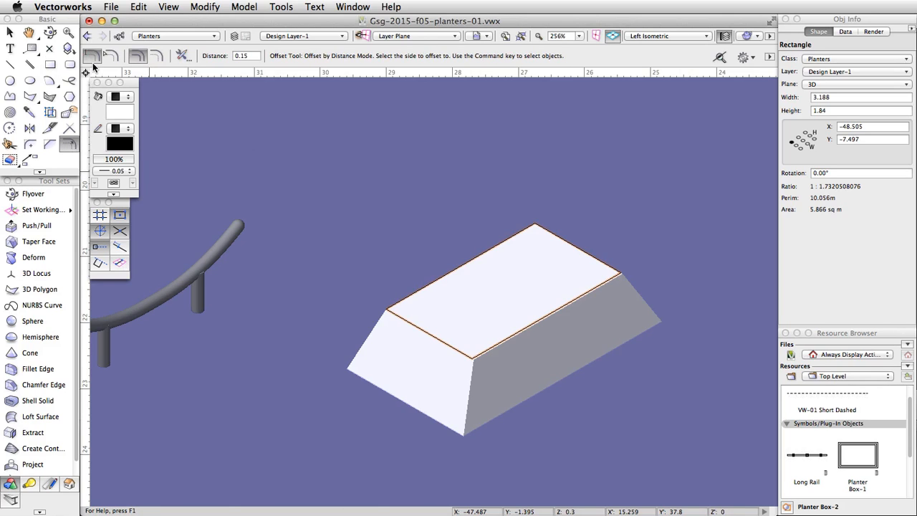
pyautogui.click(156, 56)
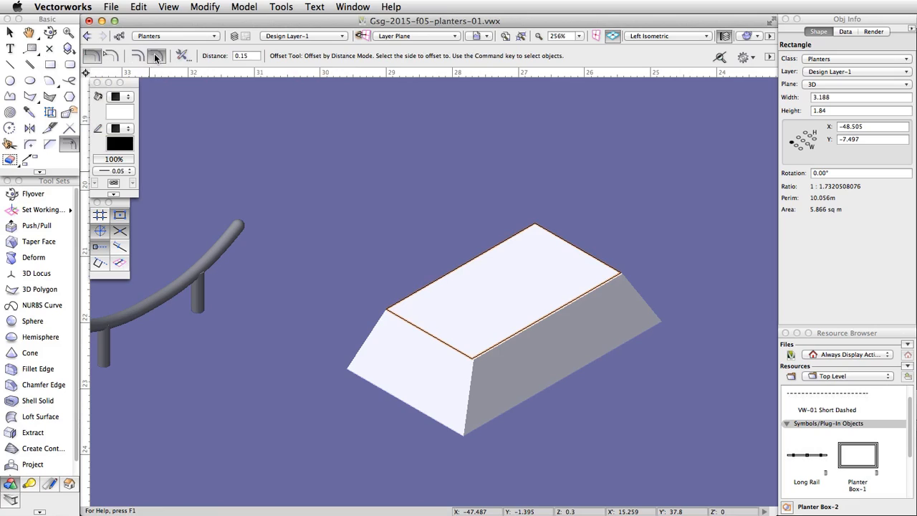
pyautogui.doubleClick(247, 56)
pyautogui.write('0.3')
pyautogui.press('Return')
pyautogui.click(504, 290)
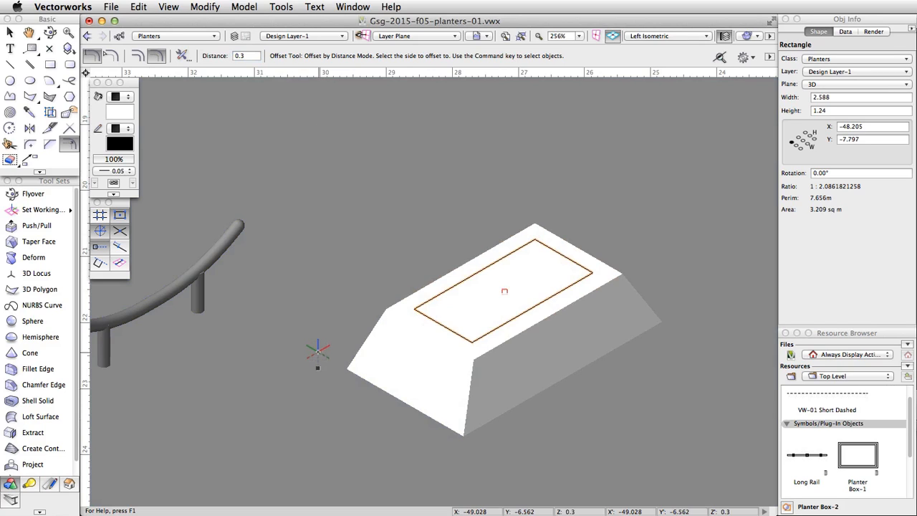
# Recess the area inside the offset rectangle by -0.3 m into the tapered solid using Push/Pull in Sub-Face mode
pyautogui.click(37, 226)
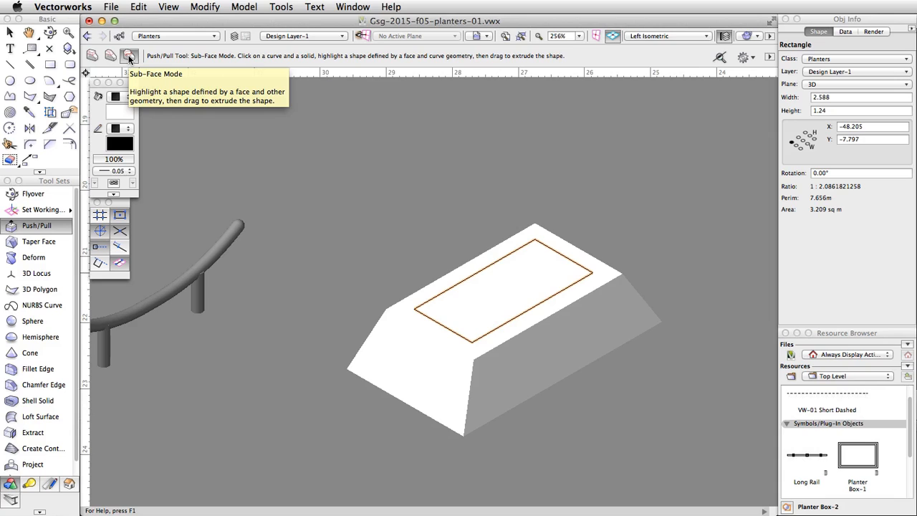
pyautogui.click(449, 291)
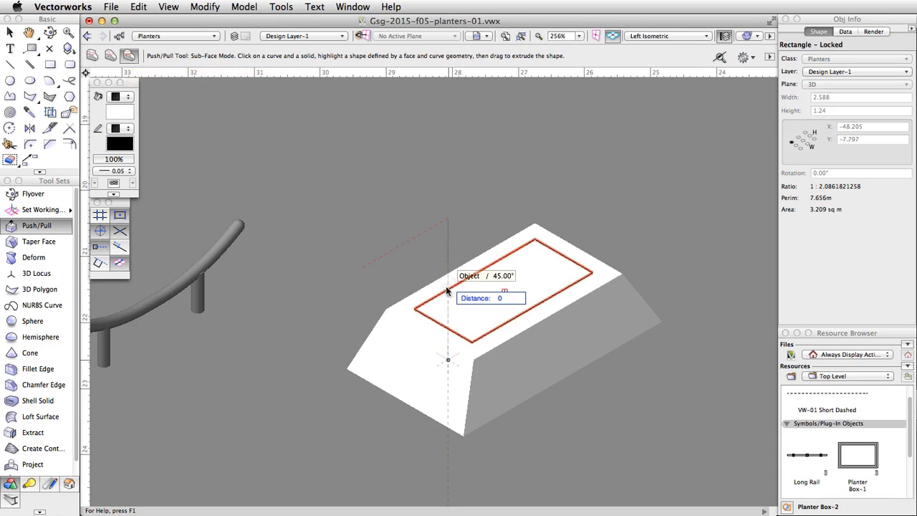
pyautogui.click(510, 296)
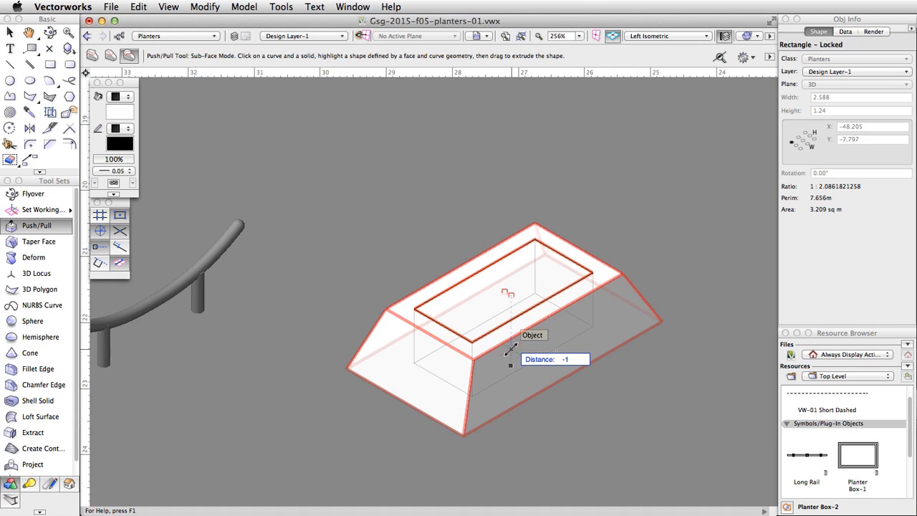
pyautogui.press('Tab')
pyautogui.write('-0.3')
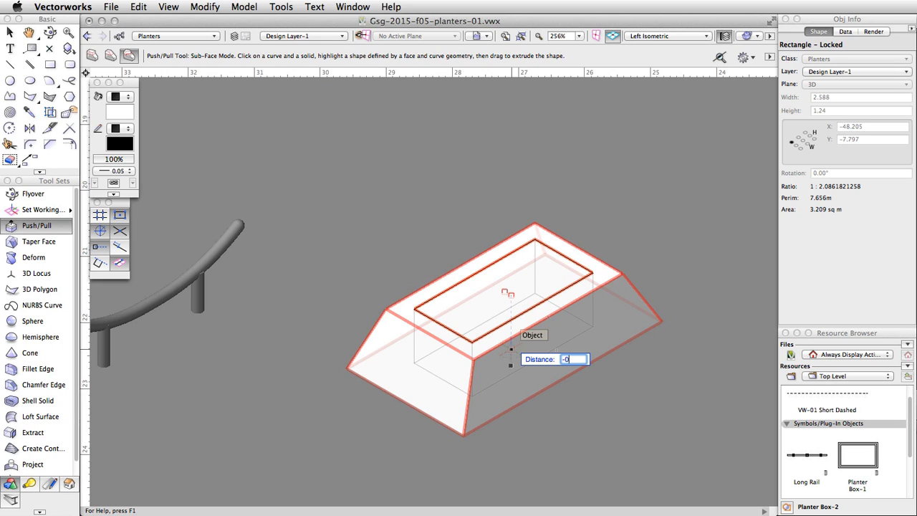
pyautogui.press('Return')
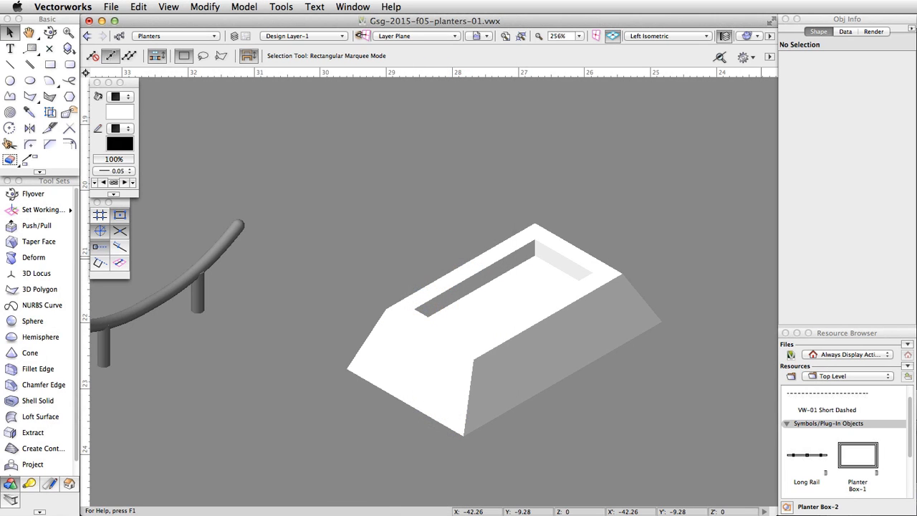
# Render the model in wireframe and set the working plane on the recess's long inner side face, at its centre
pyautogui.click(757, 36)
pyautogui.click(780, 47)
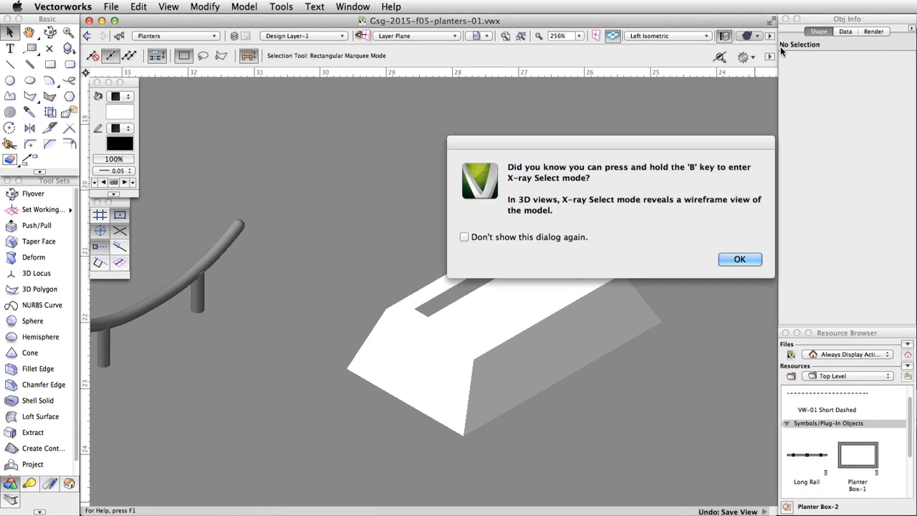
pyautogui.click(724, 260)
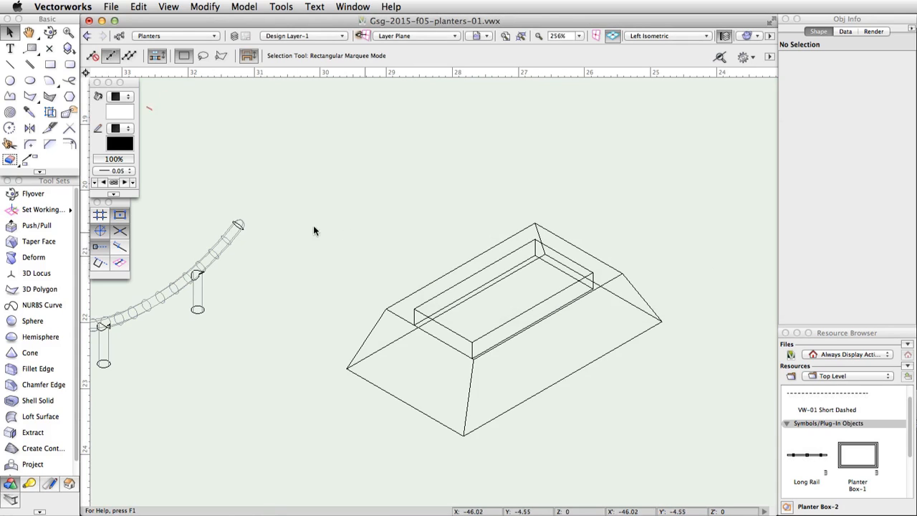
pyautogui.click(53, 210)
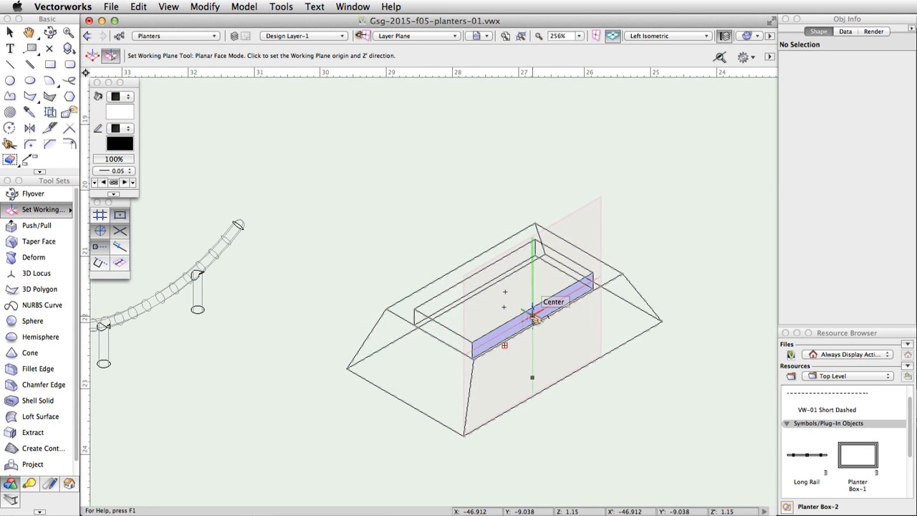
pyautogui.click(535, 320)
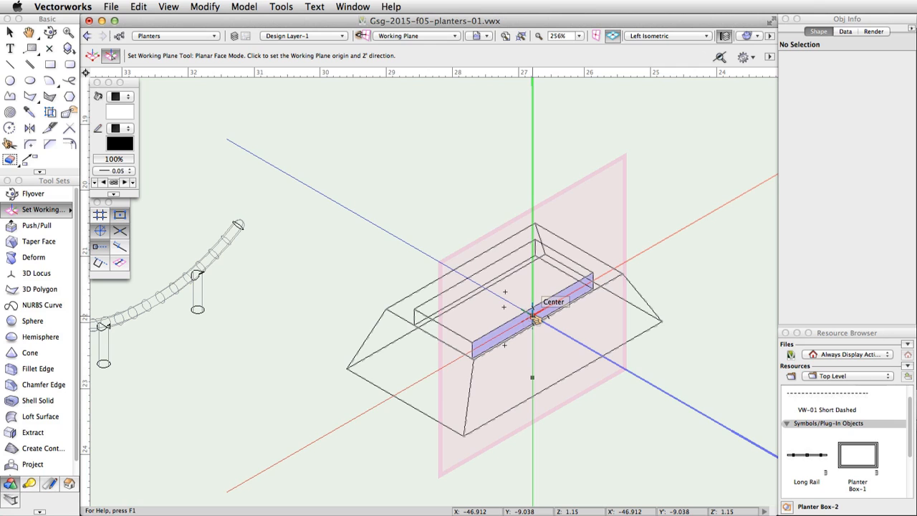
# Move the working plane perpendicular to itself out to the planter's long outer upper edge
pyautogui.press('x')
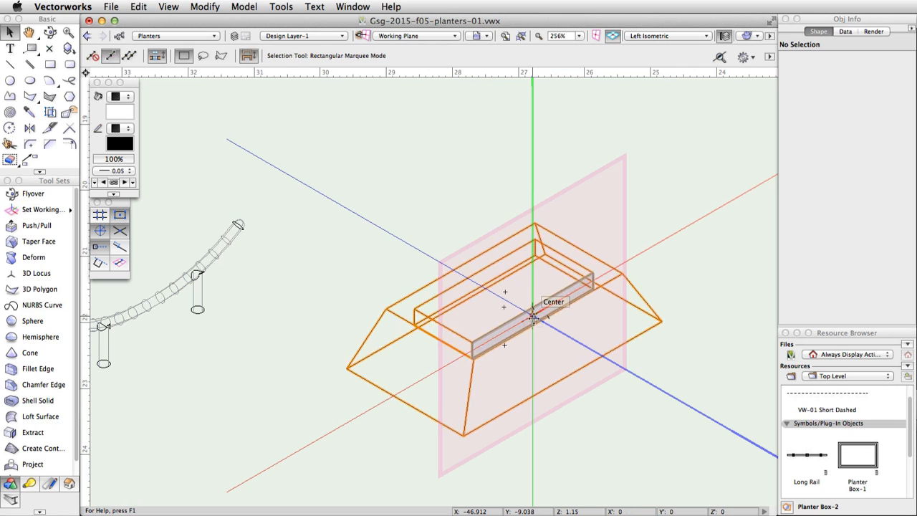
pyautogui.click(625, 229)
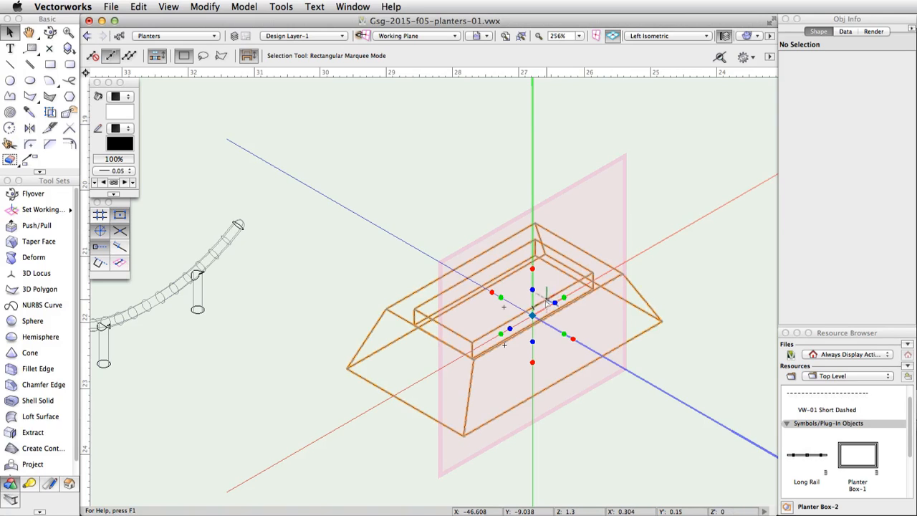
pyautogui.click(532, 315)
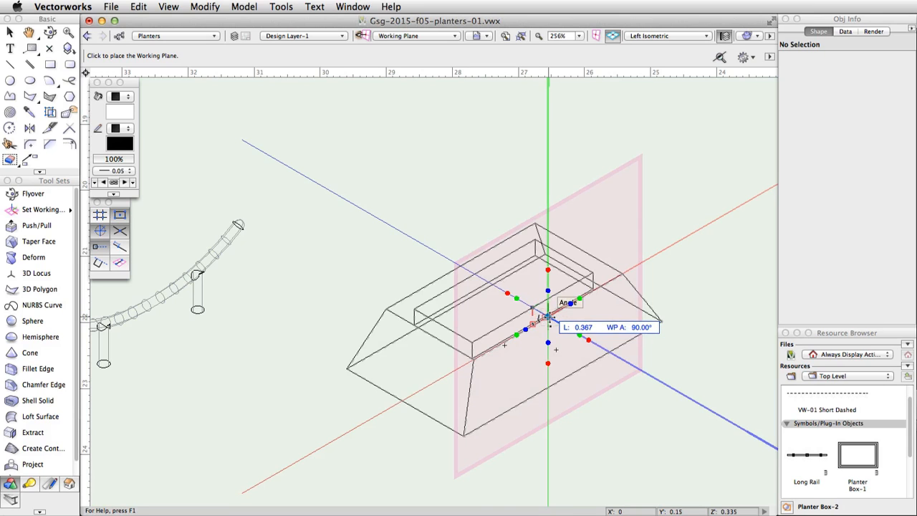
pyautogui.click(548, 316)
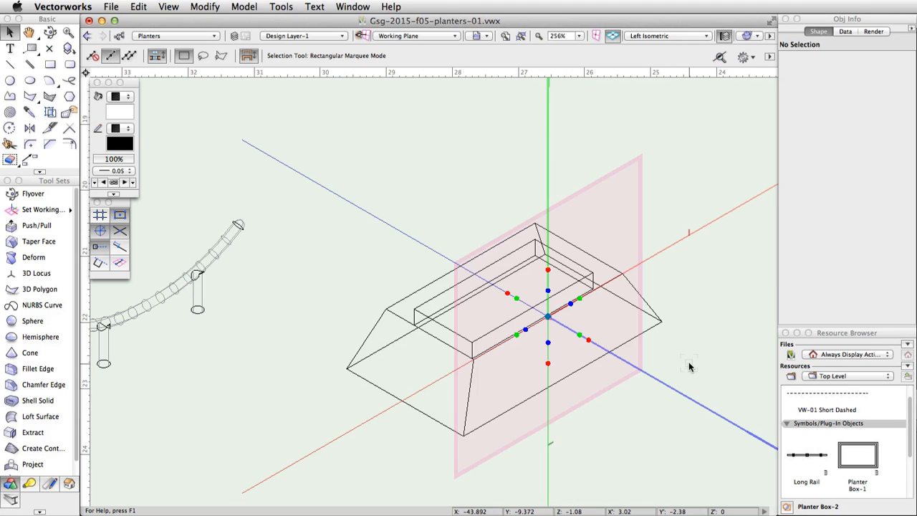
# Draw a centre-to-corner rectangle on the working plane, centred on the sloped long face, with corner offsets of -0.75 and 0.07 m
pyautogui.click(49, 63)
pyautogui.click(111, 56)
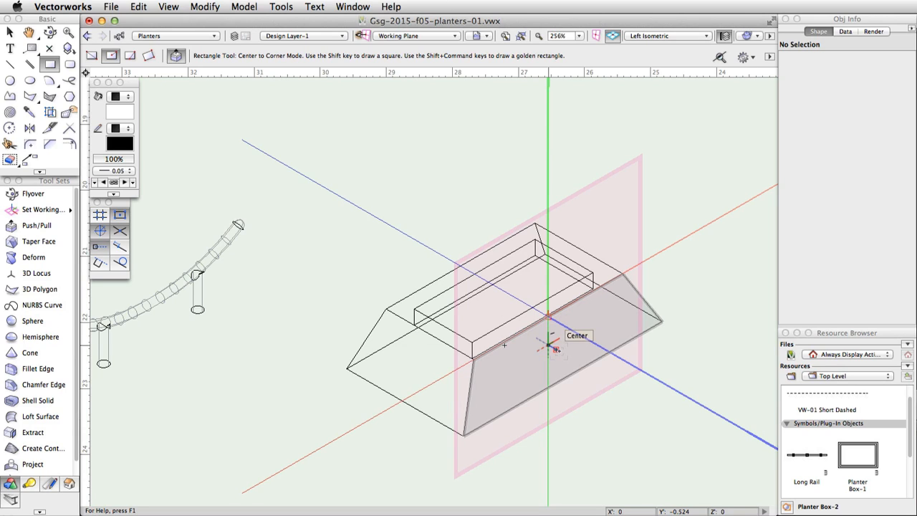
pyautogui.click(555, 349)
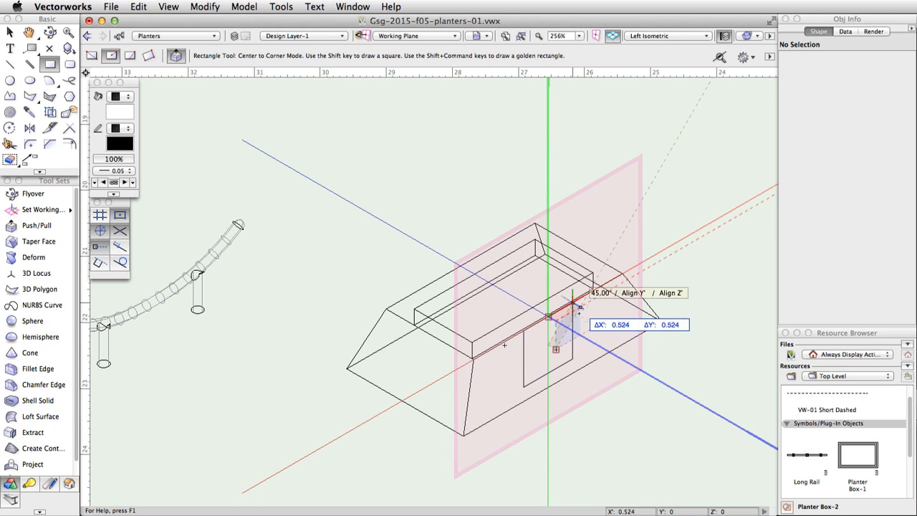
pyautogui.press('Tab')
pyautogui.write('-0.75')
pyautogui.press('Tab')
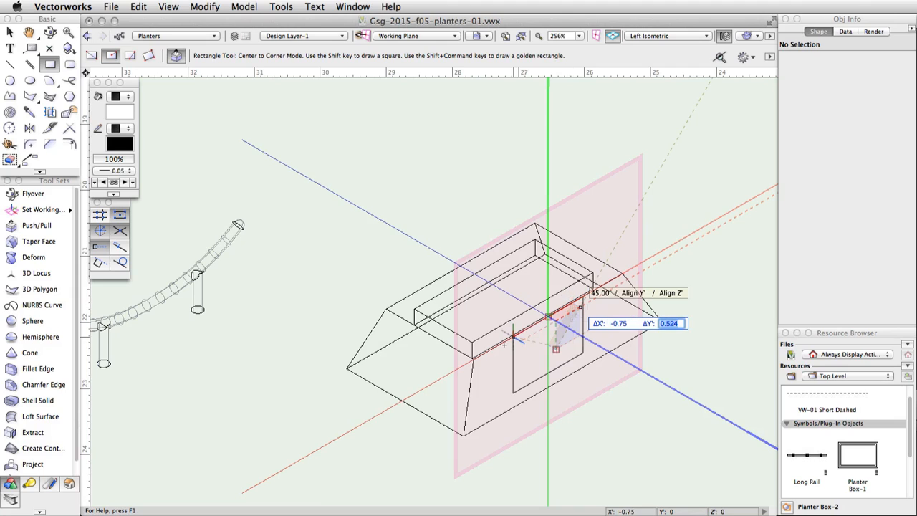
pyautogui.write('0.07')
pyautogui.press('Return')
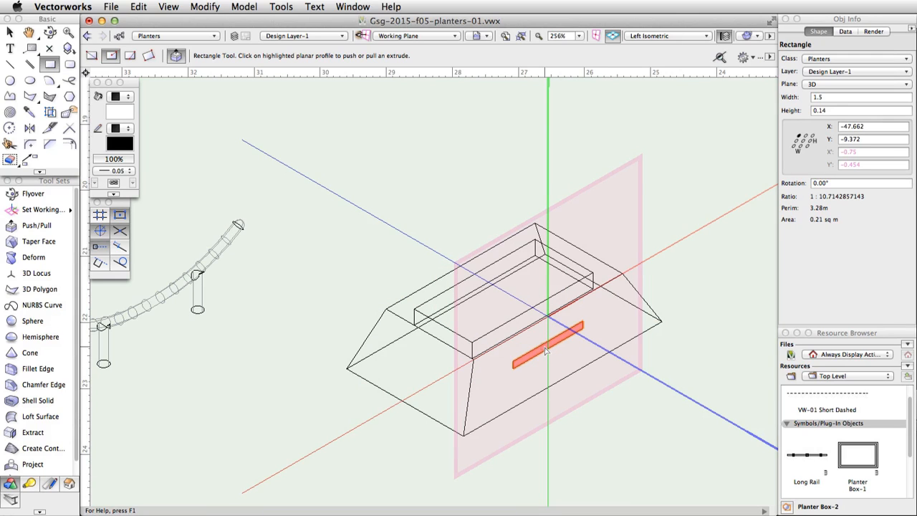
# Extrude the 1.5 by 0.14 m rectangle outward by 1 m and render the model in OpenGL
pyautogui.click(545, 349)
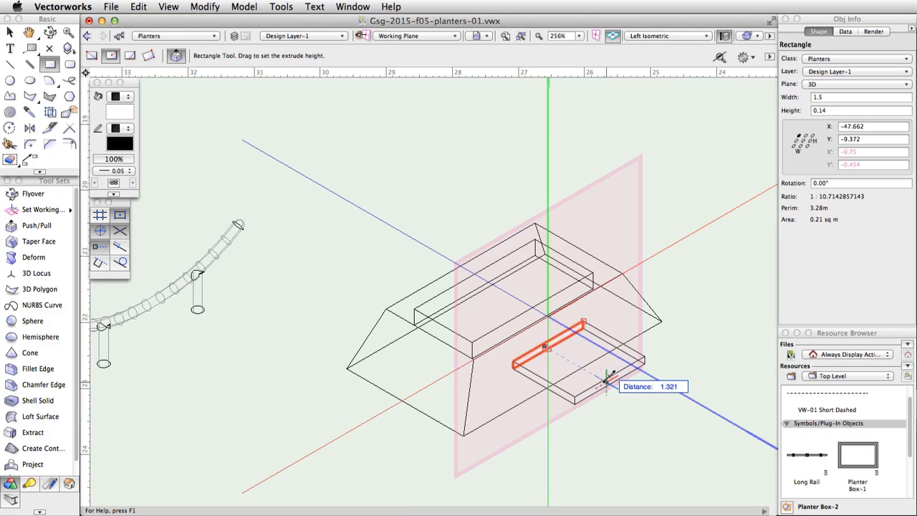
pyautogui.press('Tab')
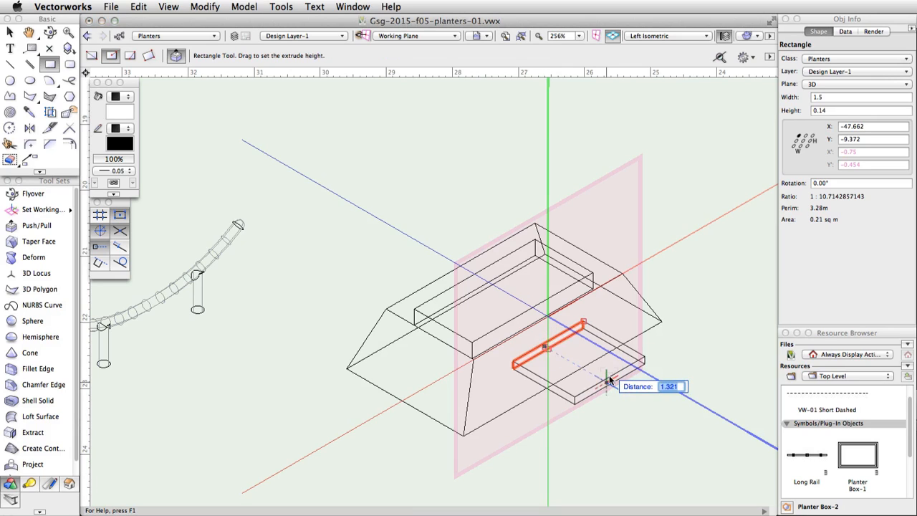
pyautogui.write('1')
pyautogui.press('Return')
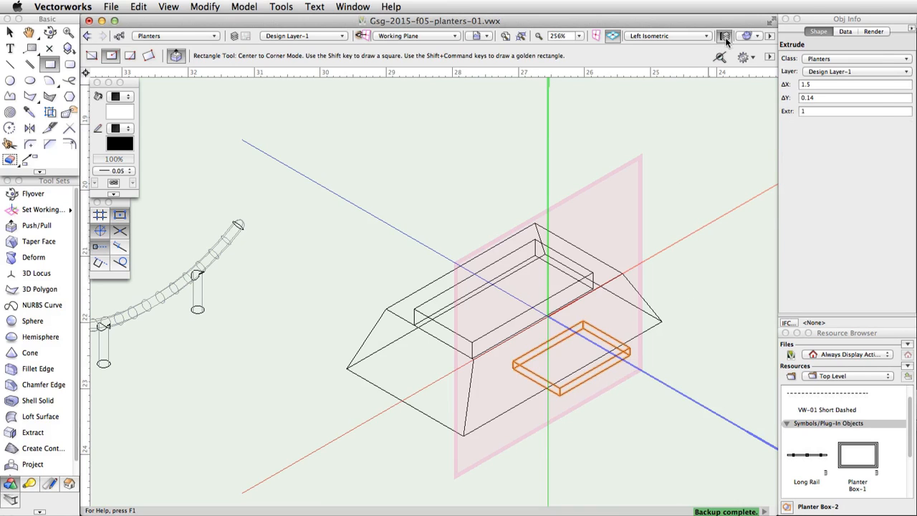
pyautogui.click(748, 35)
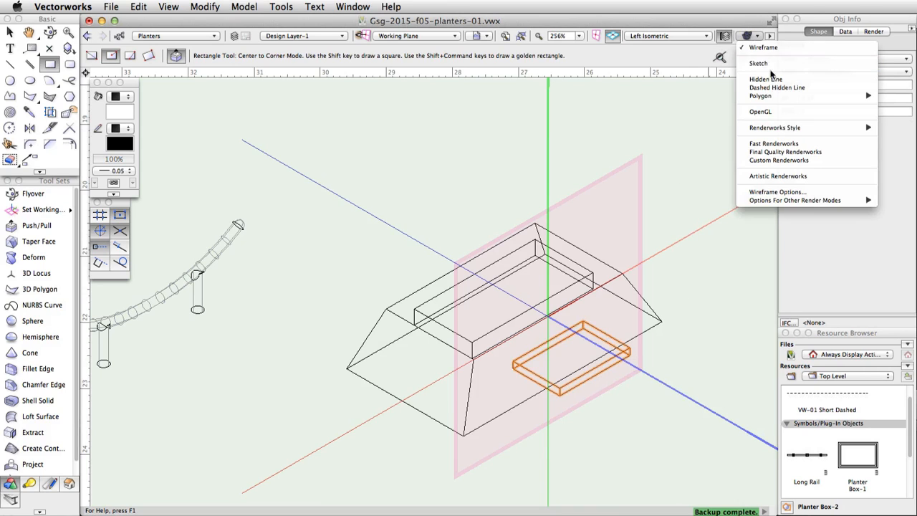
pyautogui.click(785, 112)
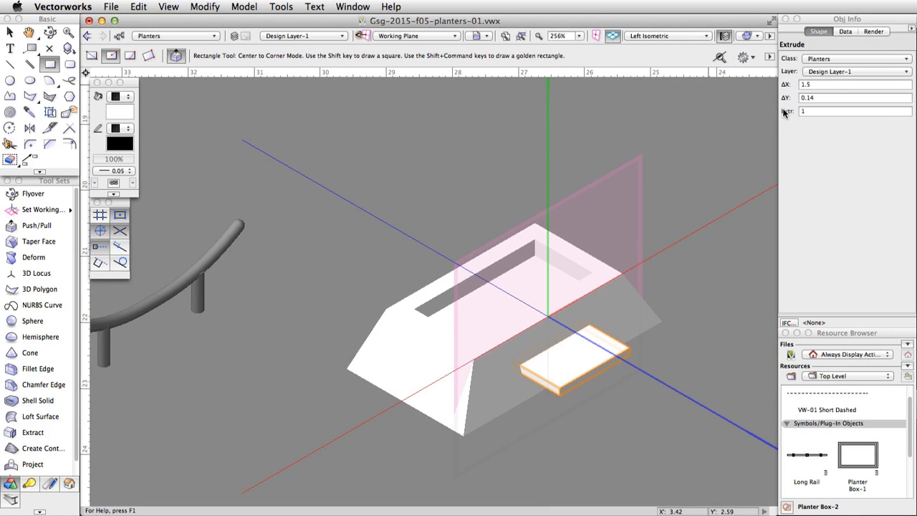
# Subtract the extruded slab from the tapered planter, retaining the subtracting object
pyautogui.press('x')
pyautogui.keyDown('shift'); pyautogui.click(563, 321); pyautogui.keyUp('shift')
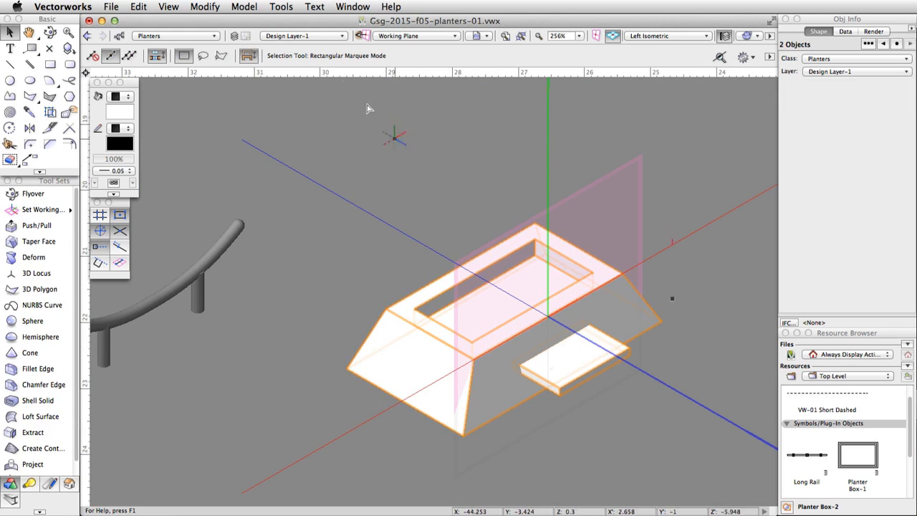
pyautogui.click(252, 7)
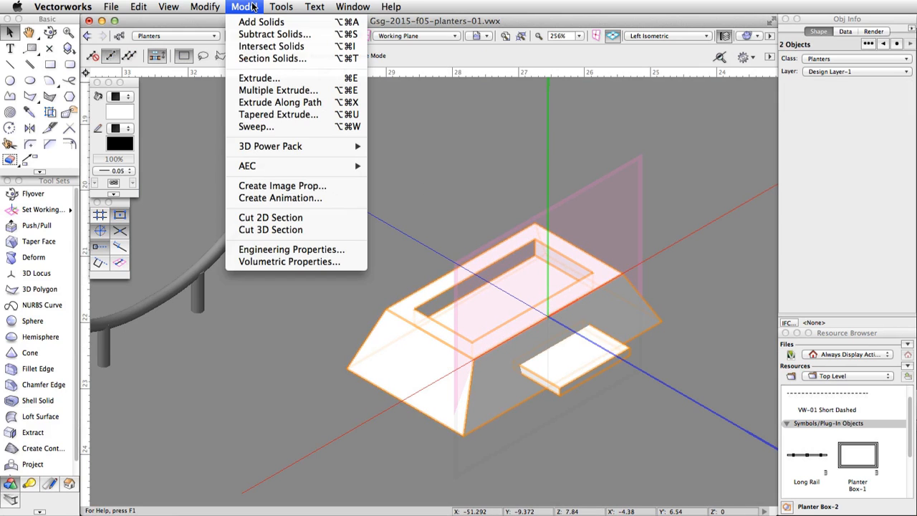
pyautogui.click(314, 36)
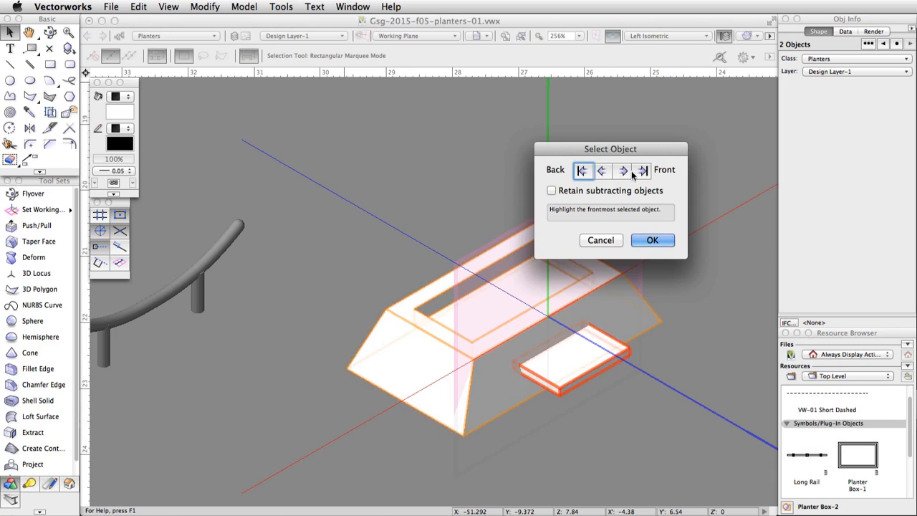
pyautogui.click(552, 190)
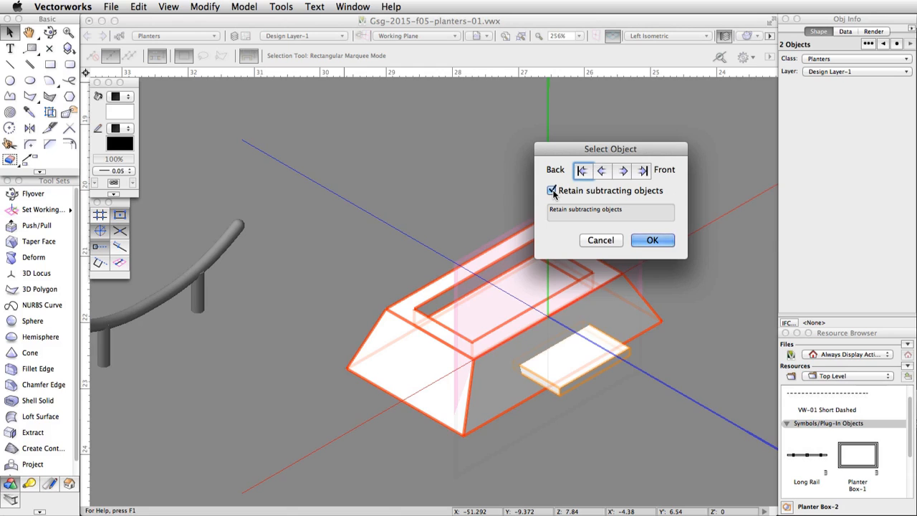
pyautogui.click(655, 243)
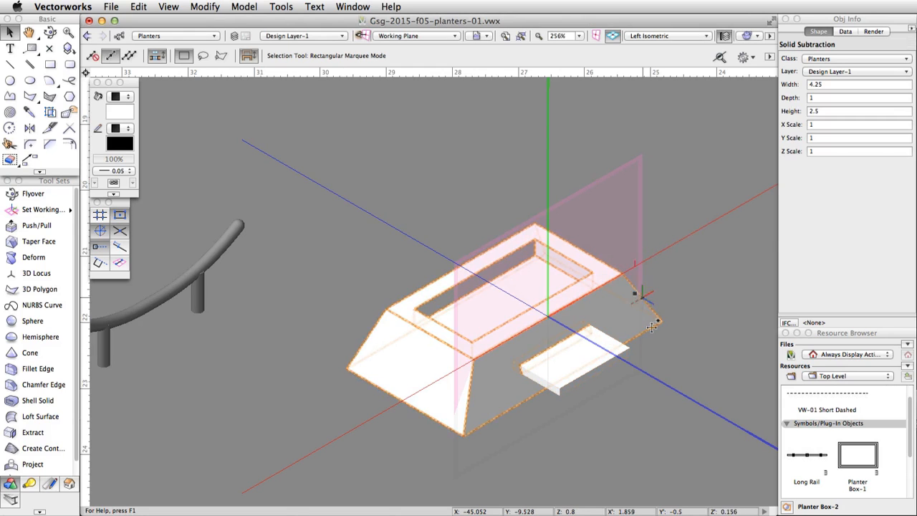
# Move the slab away from the planter to check the cut behind it, and undo the move
pyautogui.moveTo(536, 375); pyautogui.dragTo(626, 398)
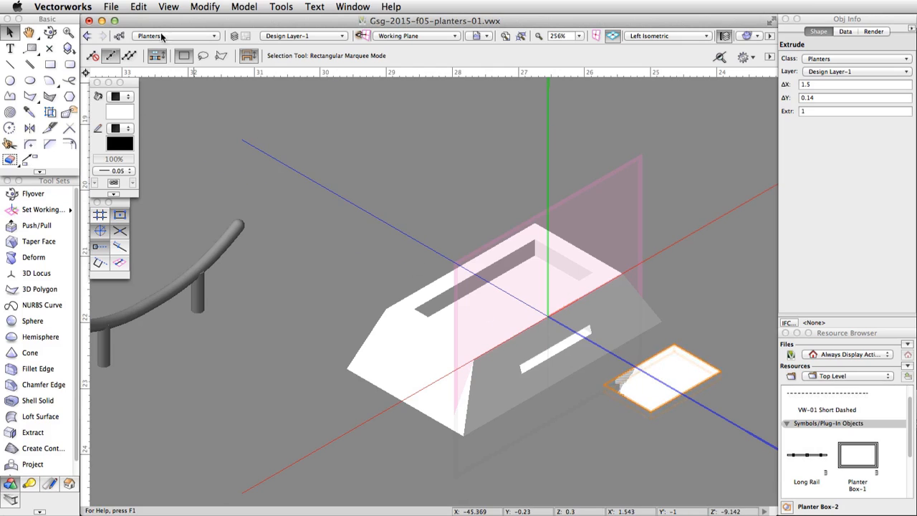
pyautogui.click(147, 9)
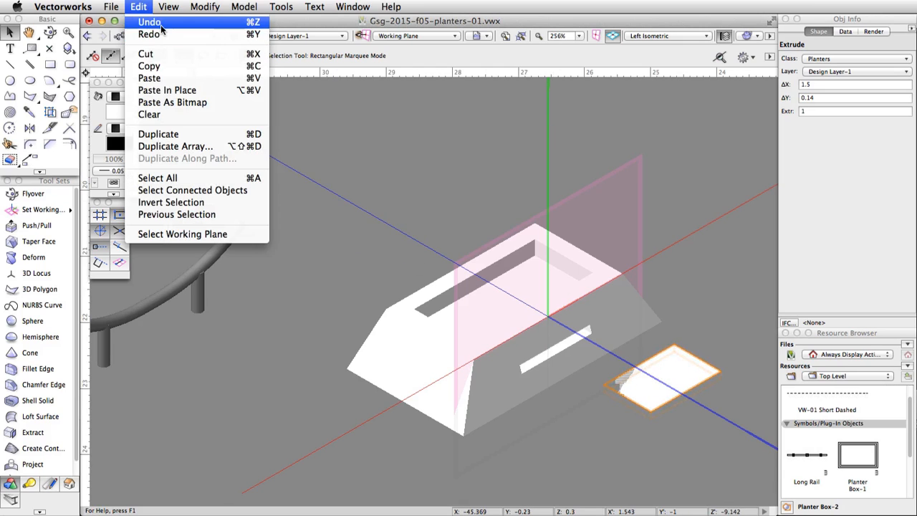
pyautogui.click(163, 23)
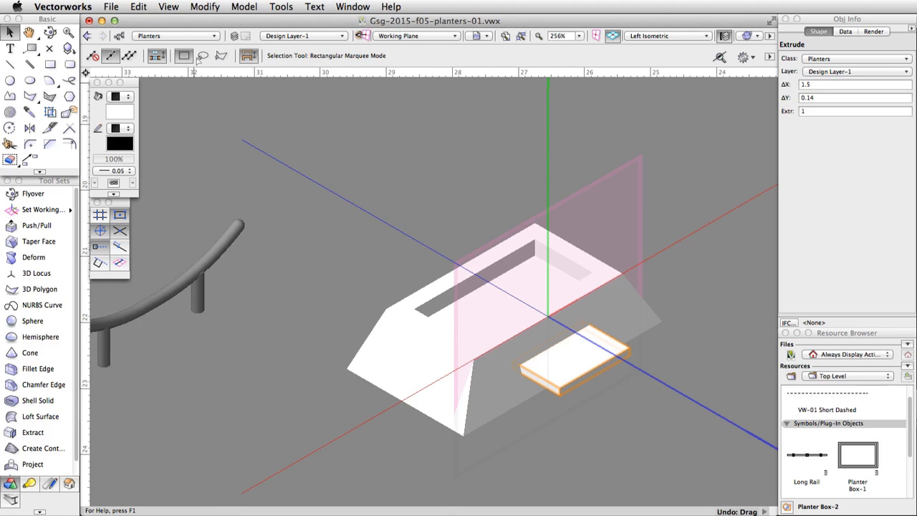
# Create a symbol named Planter Box-3 from the slab and the planter, with its insertion point at the 3D object centre and the instance left in place
pyautogui.keyDown('shift'); pyautogui.click(424, 320); pyautogui.keyUp('shift')
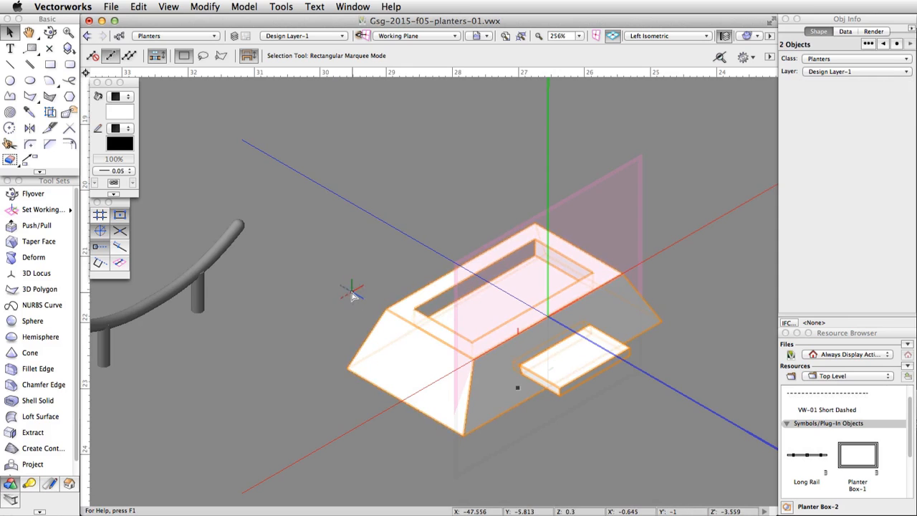
pyautogui.click(190, 7)
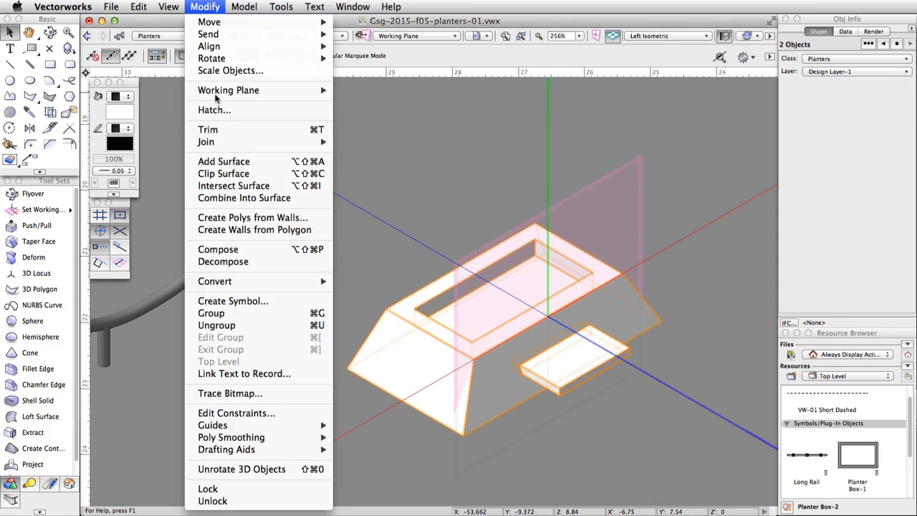
pyautogui.click(260, 299)
pyautogui.write('Planter Box-3')
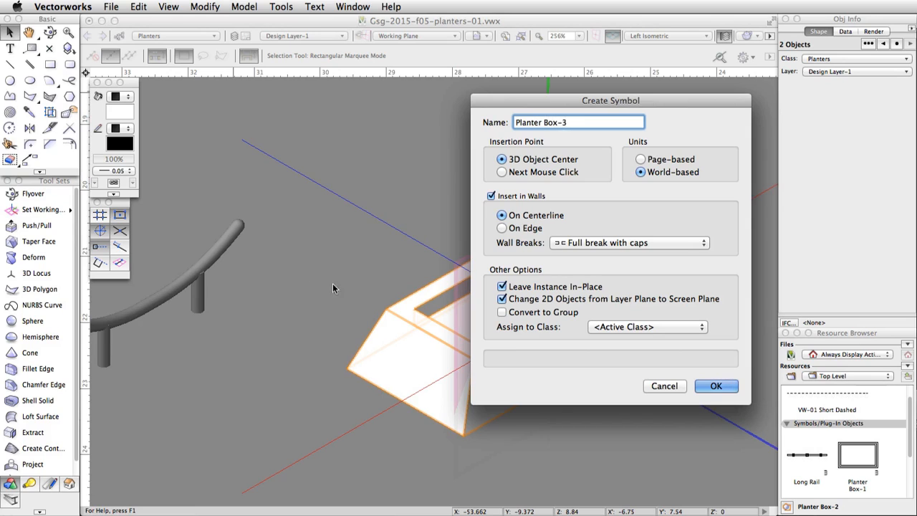
pyautogui.click(714, 385)
pyautogui.click(632, 393)
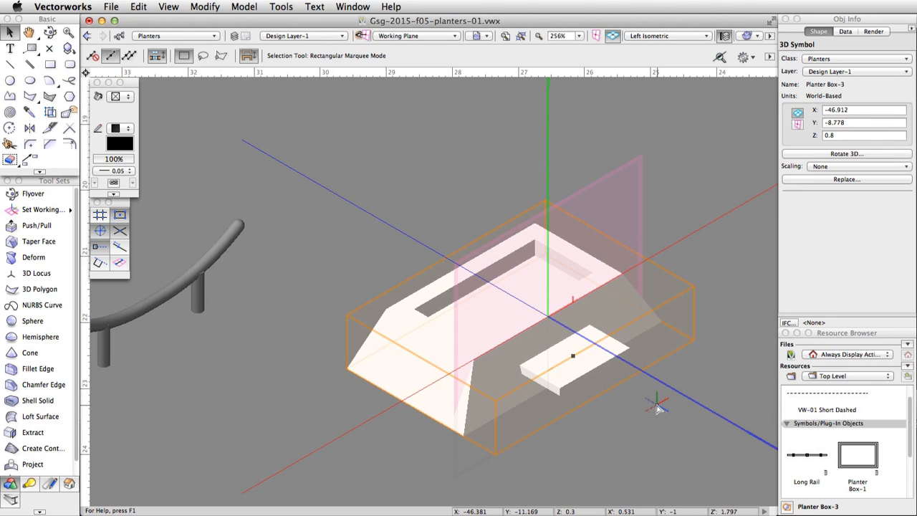
# In Top/Plan view, mirror a duplicate of Planter Box-3 across a horizontal axis 2.5 m beyond the midpoint of the slab's outer edge
pyautogui.click(671, 36)
pyautogui.click(685, 50)
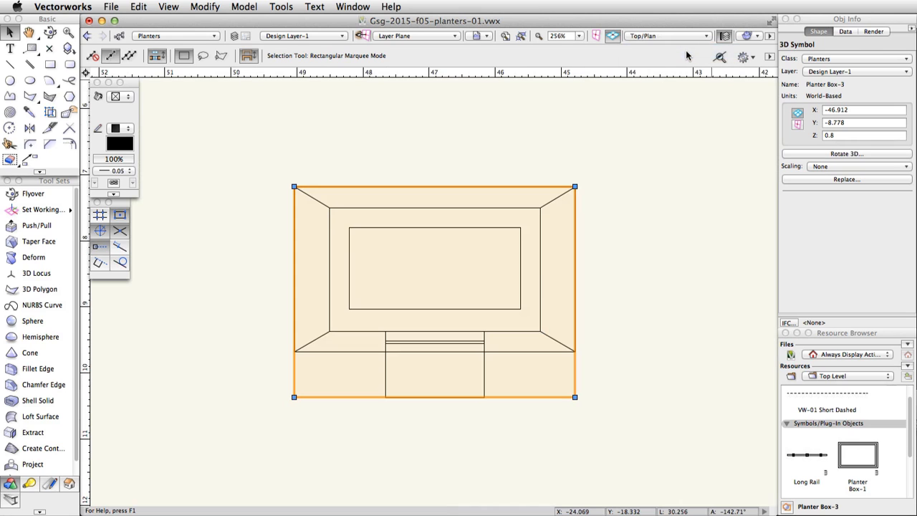
pyautogui.click(30, 128)
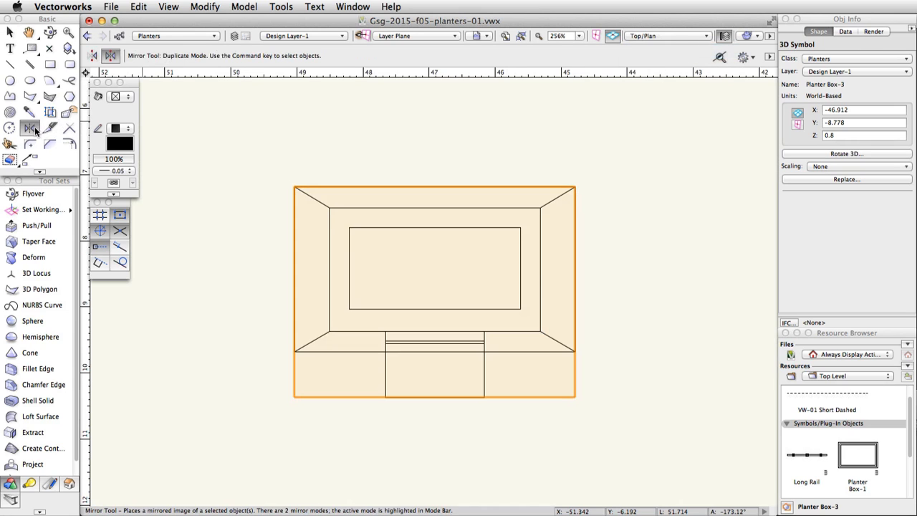
pyautogui.scroll(-4, 280, 278)
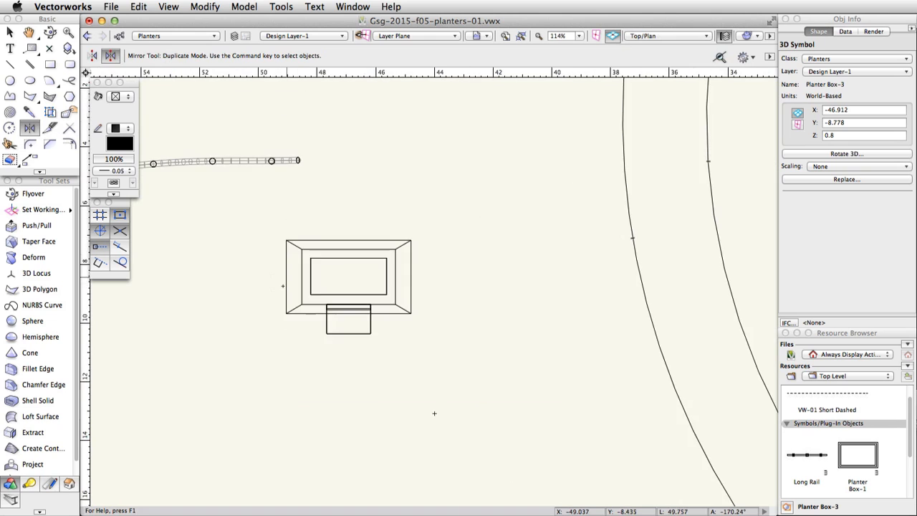
pyautogui.moveTo(272, 317); pyautogui.dragTo(315, 238, button='middle')
pyautogui.scroll(-2, 314, 238)
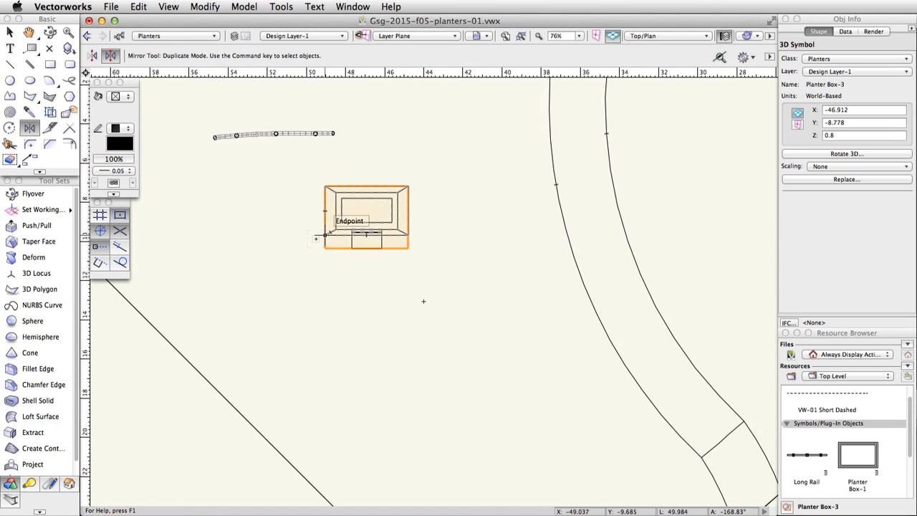
pyautogui.click(366, 249)
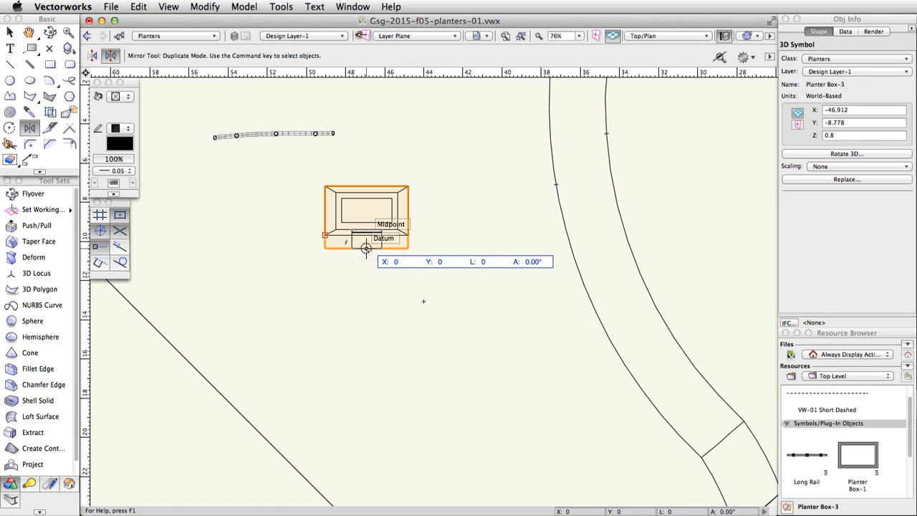
pyautogui.press('Tab')
pyautogui.press('Tab')
pyautogui.press('Tab')
pyautogui.write('2.5')
pyautogui.press('Return')
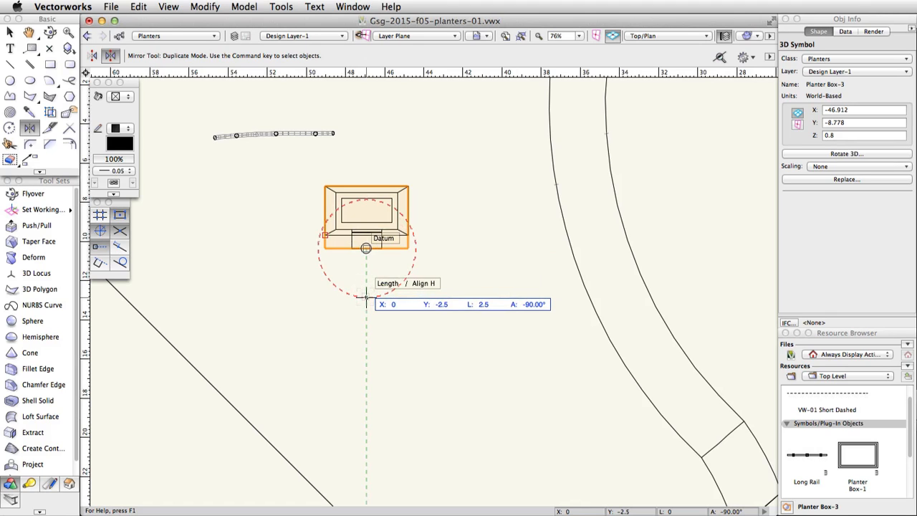
pyautogui.click(366, 298)
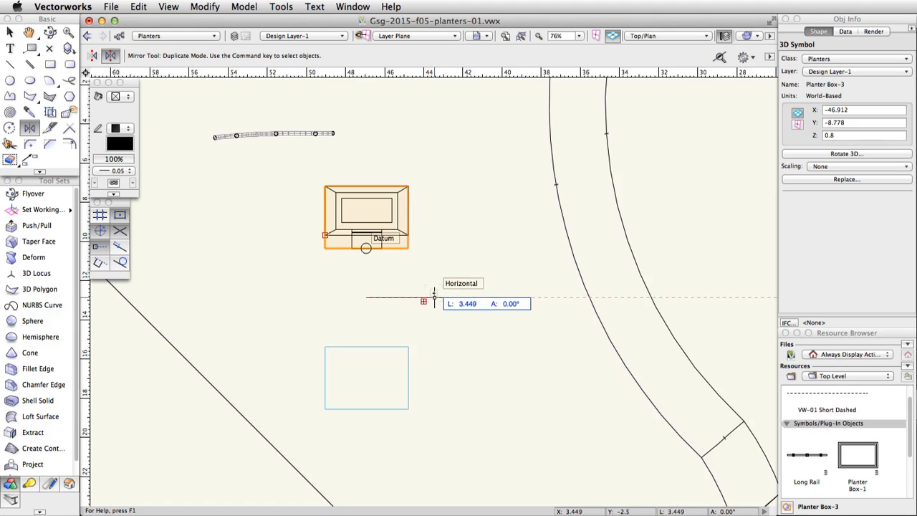
pyautogui.click(433, 298)
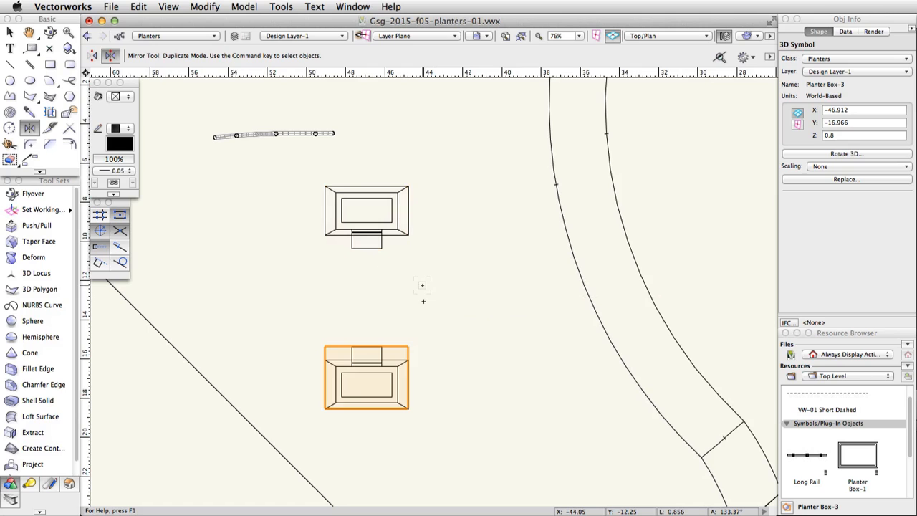
# Group the original Planter Box-3 symbol with its mirrored duplicate
pyautogui.press('x')
pyautogui.keyDown('shift'); pyautogui.click(383, 233); pyautogui.keyUp('shift')
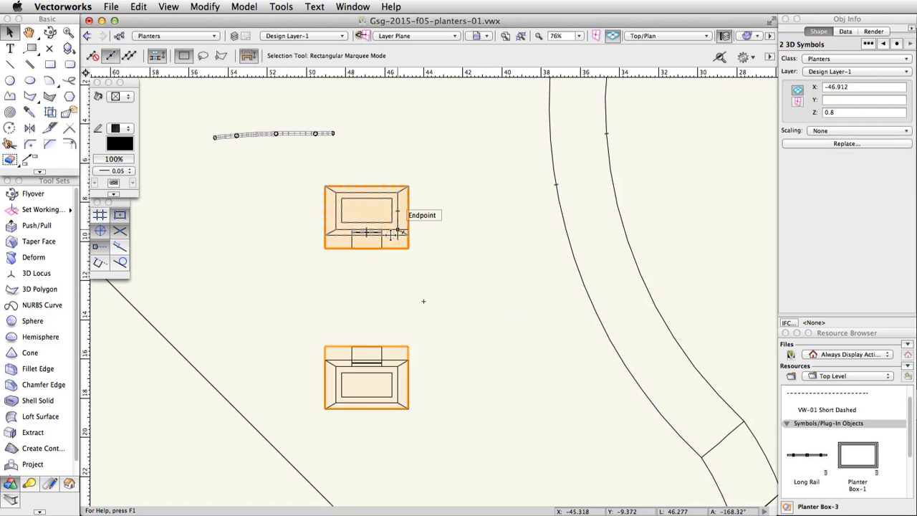
pyautogui.click(207, 7)
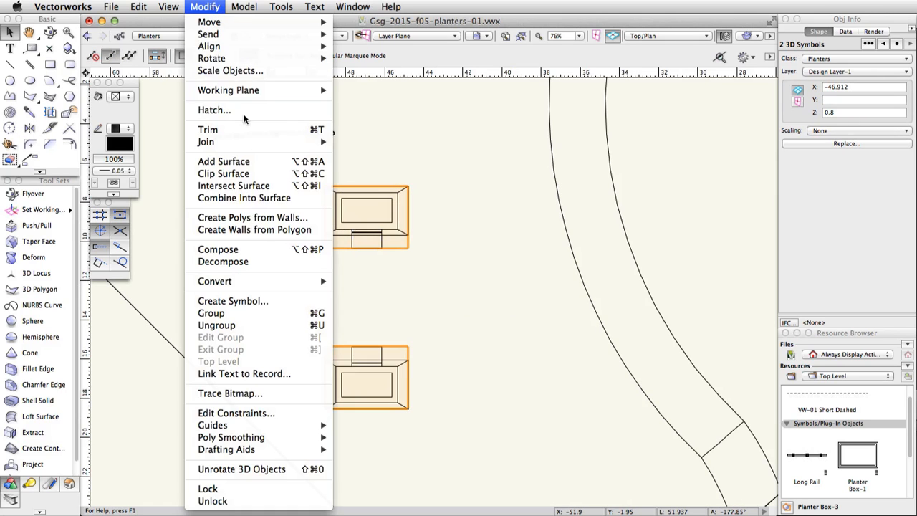
pyautogui.click(261, 317)
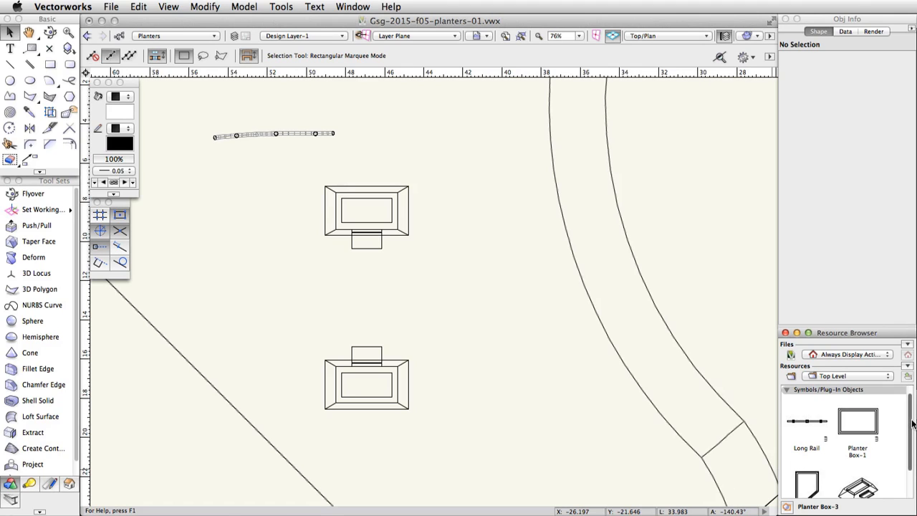
# Give both objects in the 3D component of the Planter Box-3 symbol a turquoise fill, exit the symbol and show the model in Left Isometric
pyautogui.scroll(-3, 911, 425)
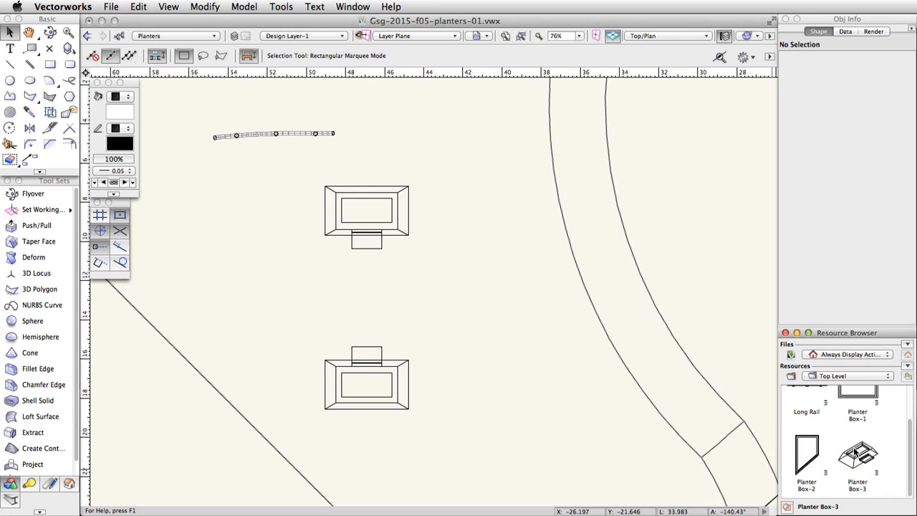
pyautogui.rightClick(853, 451)
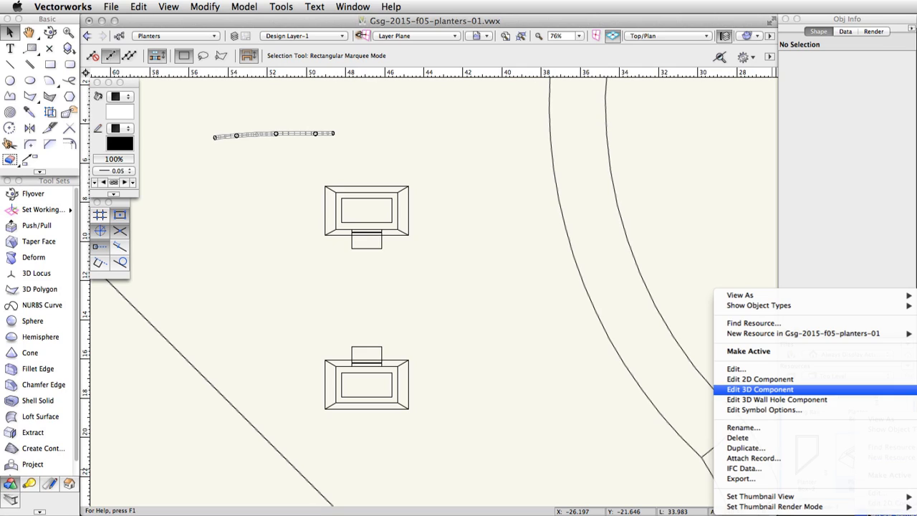
pyautogui.click(759, 389)
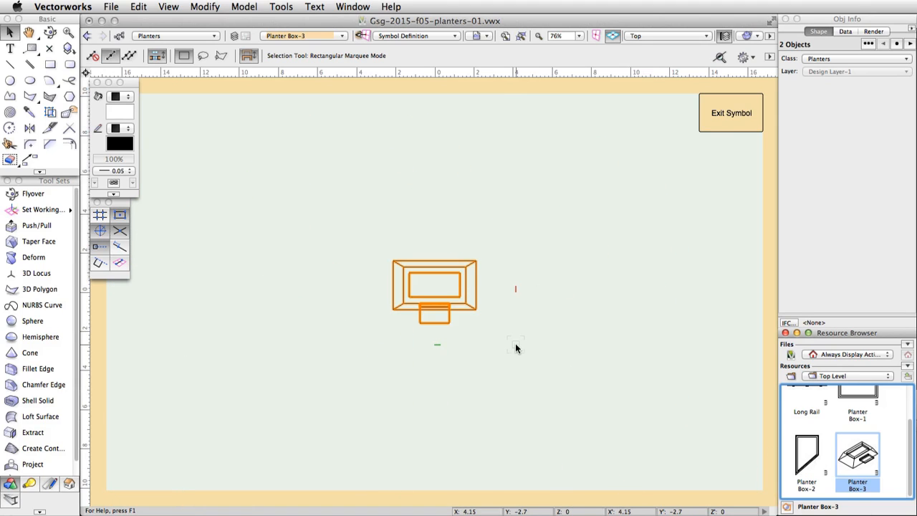
pyautogui.click(122, 111)
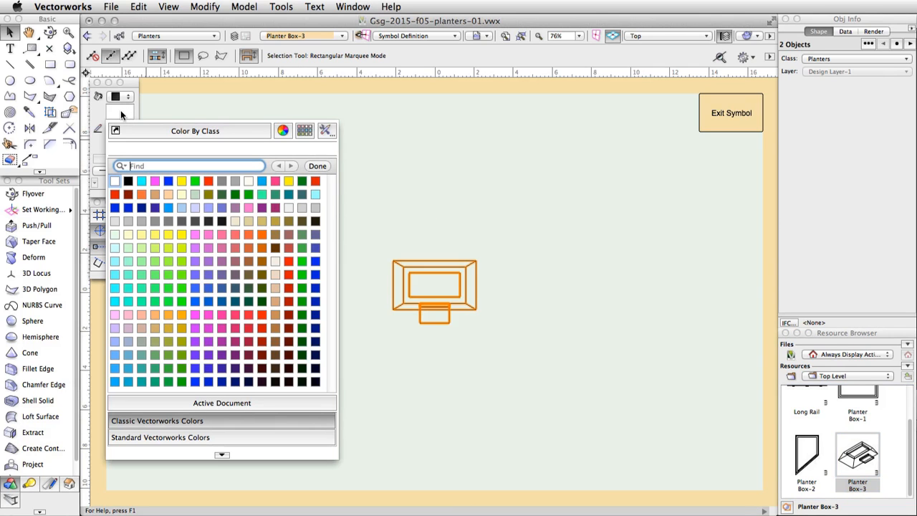
pyautogui.click(131, 301)
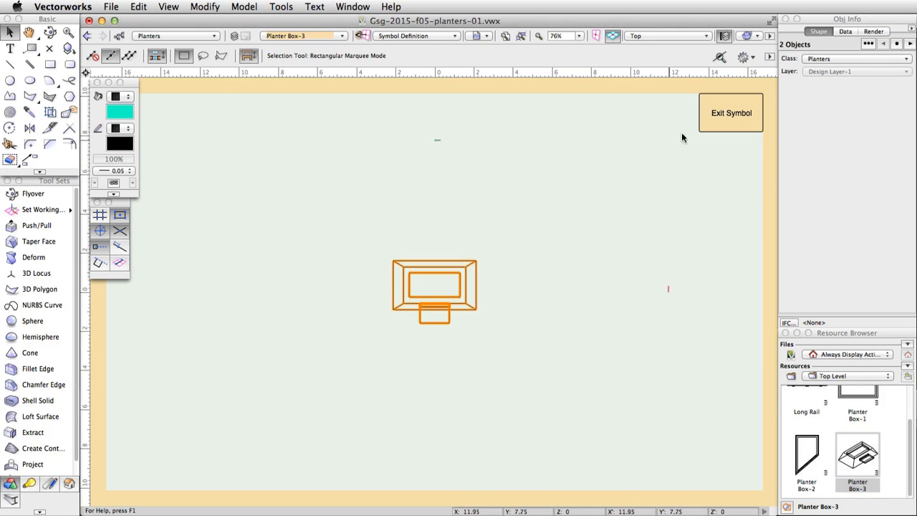
pyautogui.click(717, 112)
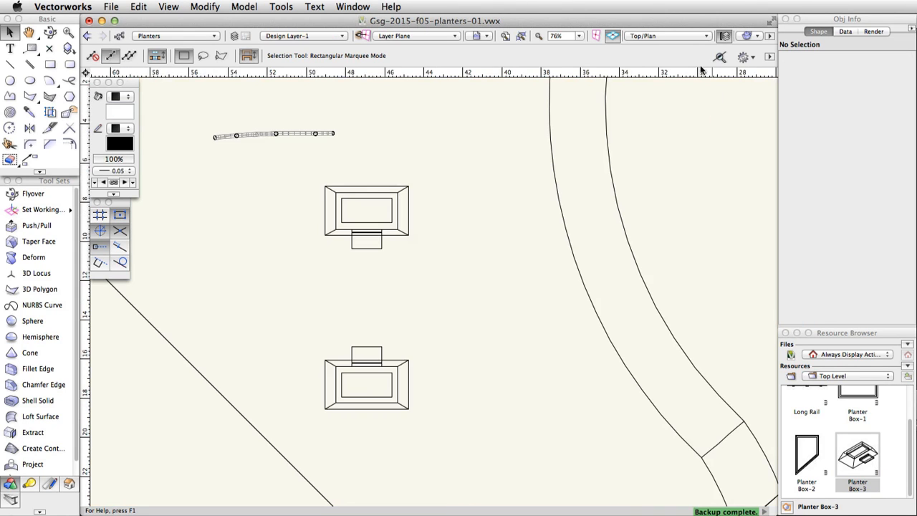
pyautogui.click(683, 42)
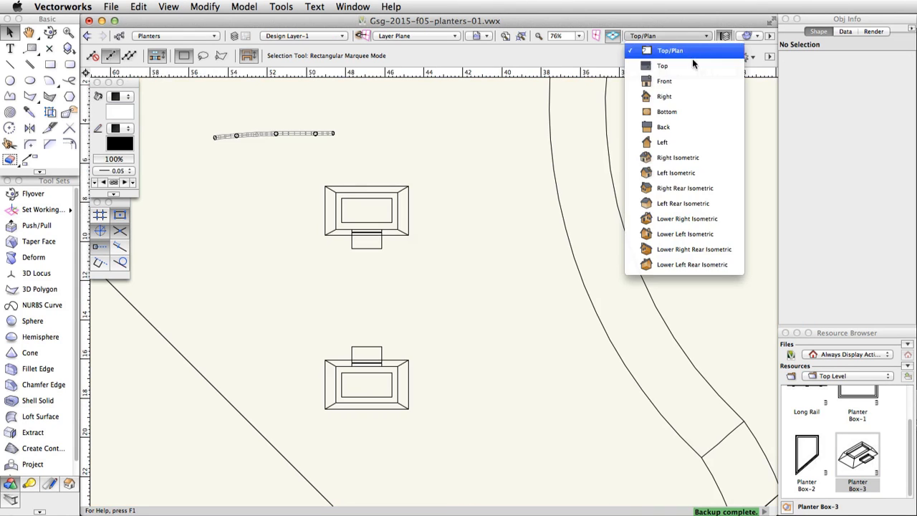
pyautogui.click(712, 173)
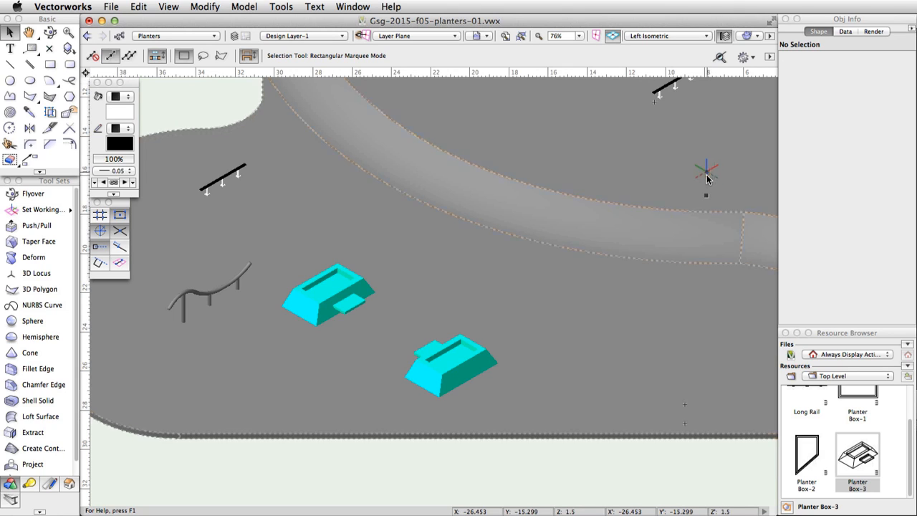
# Give both extrudes in the 3D component of the Planter Box-1 symbol a dark grey fill and exit the symbol
pyautogui.click(912, 428)
pyautogui.moveTo(912, 430); pyautogui.dragTo(911, 399)
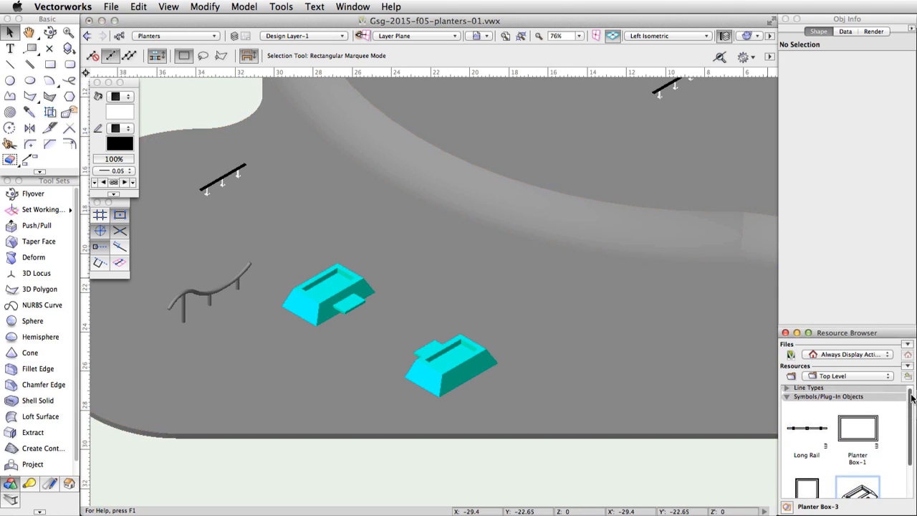
pyautogui.rightClick(852, 440)
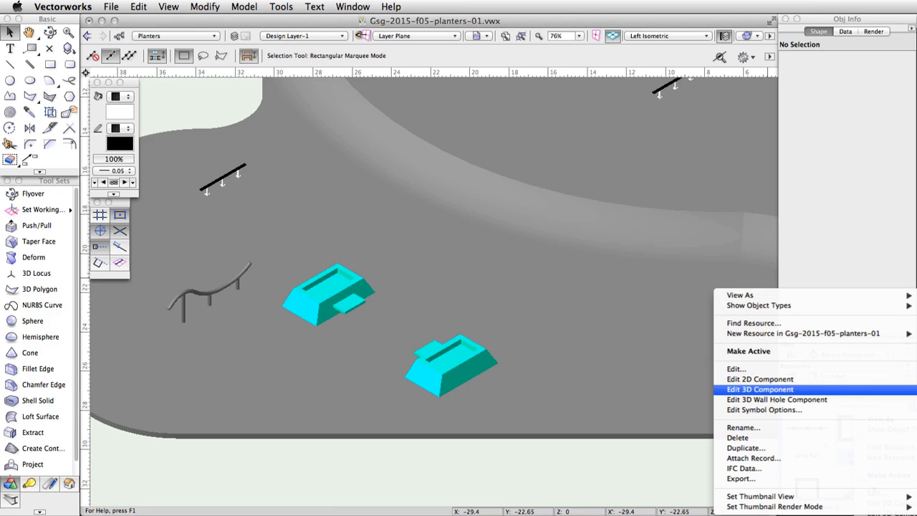
pyautogui.click(759, 389)
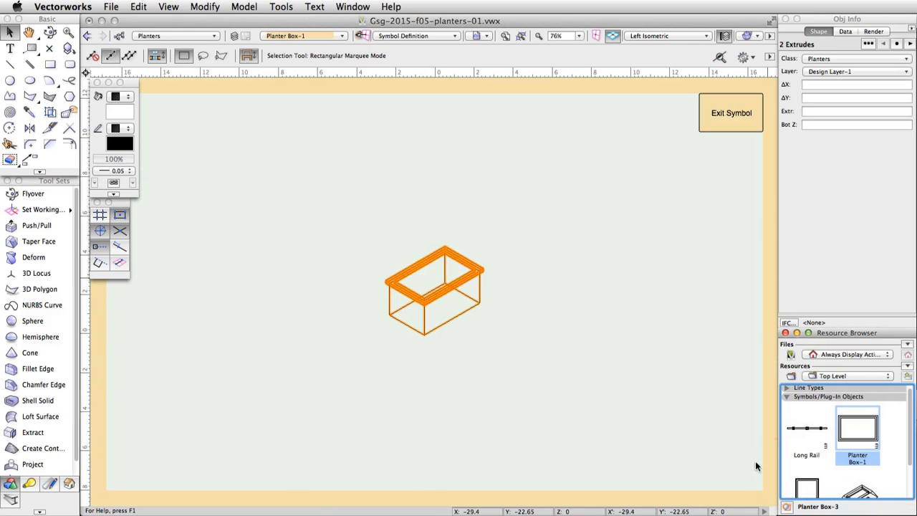
pyautogui.click(119, 113)
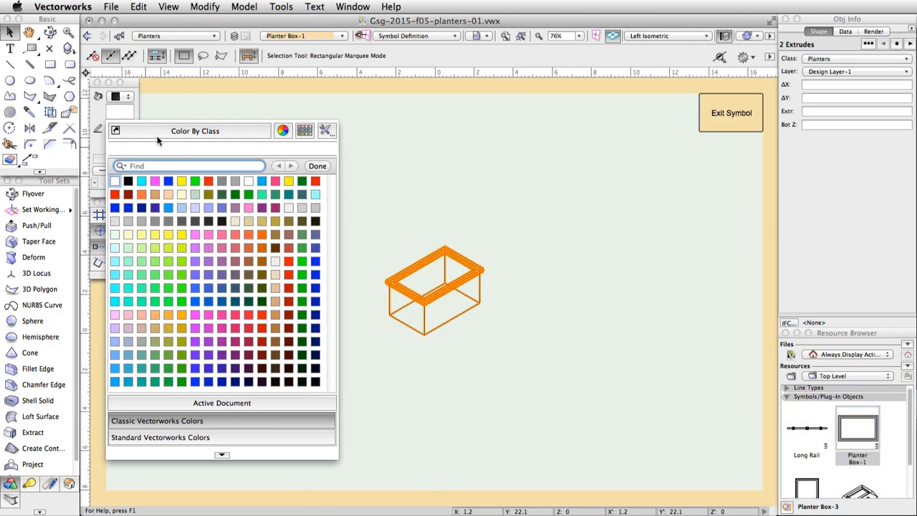
pyautogui.click(171, 221)
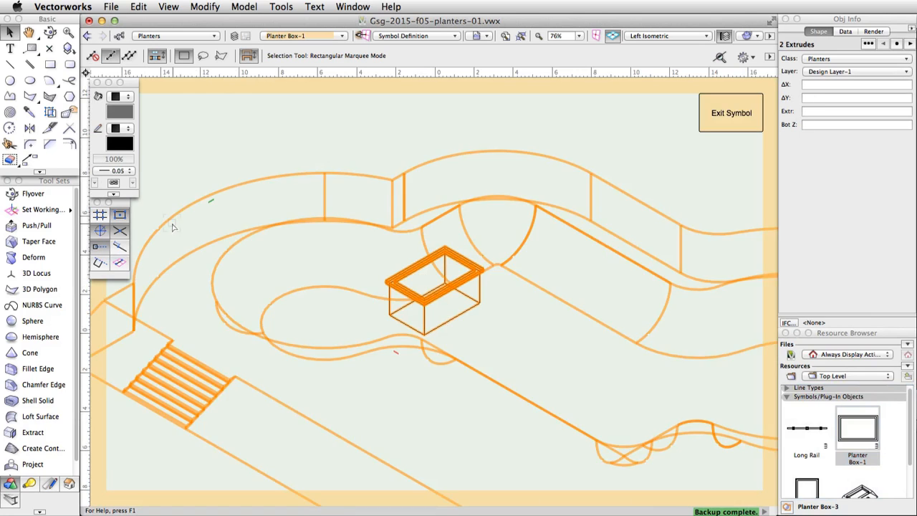
pyautogui.click(731, 113)
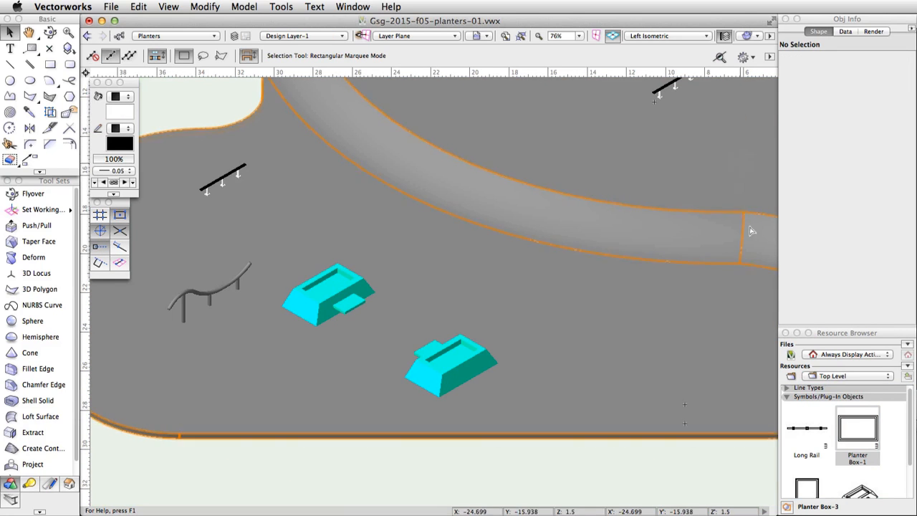
# Apply the same dark grey fill to both extrudes in the 3D component of Planter Box-2, exit the symbol and check the planters beside the stairs
pyautogui.moveTo(910, 427); pyautogui.dragTo(910, 457)
pyautogui.rightClick(808, 458)
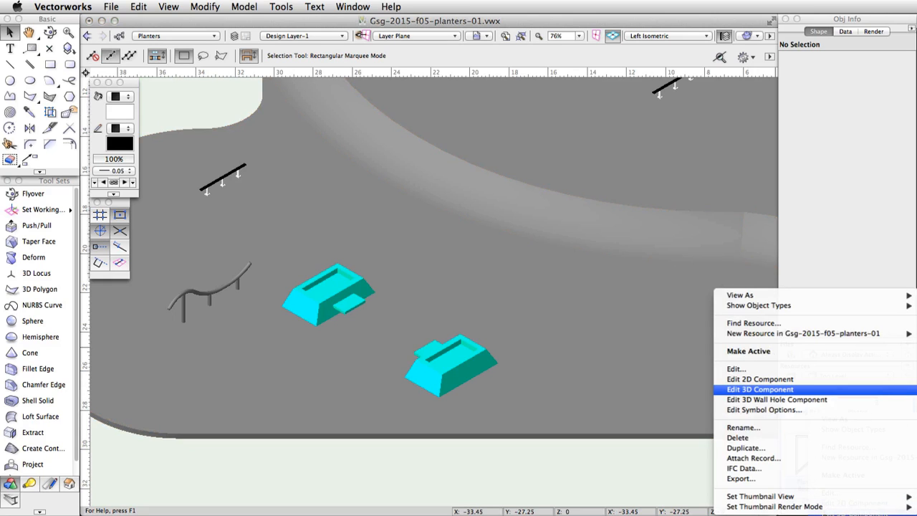
pyautogui.click(759, 388)
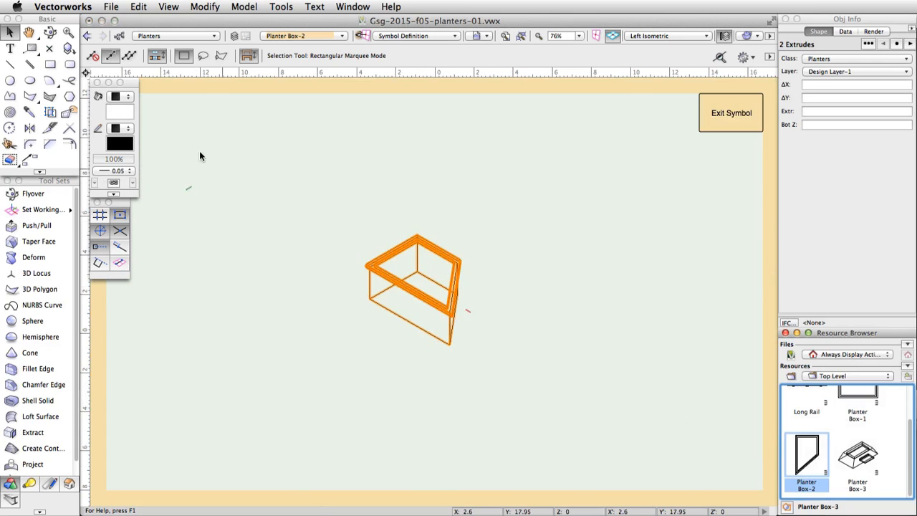
pyautogui.click(114, 110)
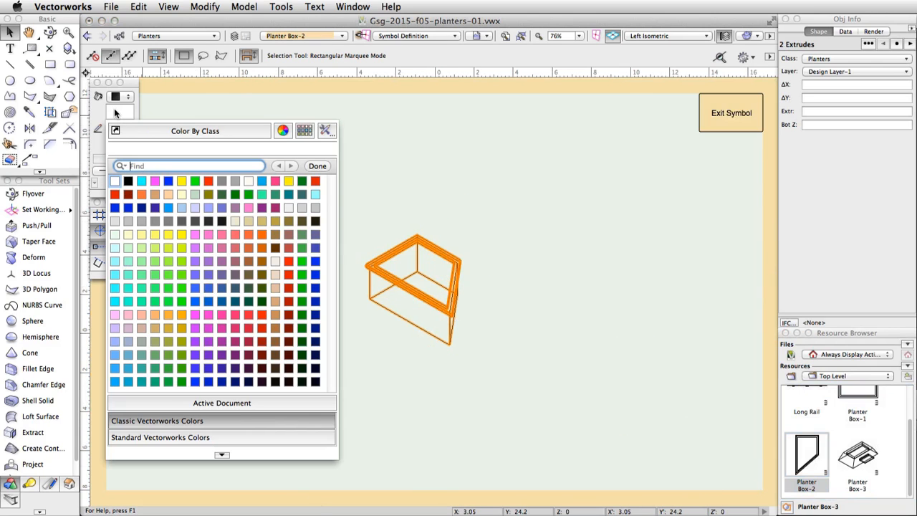
pyautogui.click(171, 220)
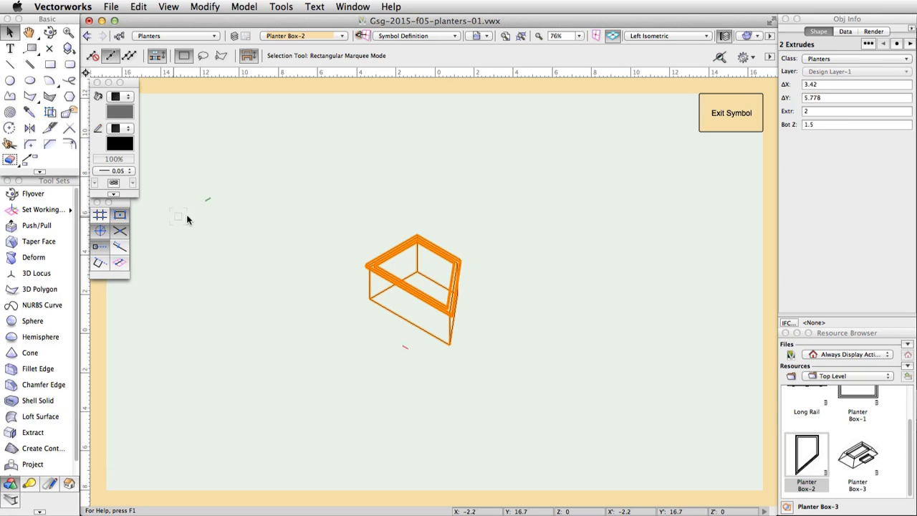
pyautogui.click(728, 112)
pyautogui.moveTo(626, 172); pyautogui.dragTo(395, 423, button='middle')
pyautogui.scroll(-3, 394, 422)
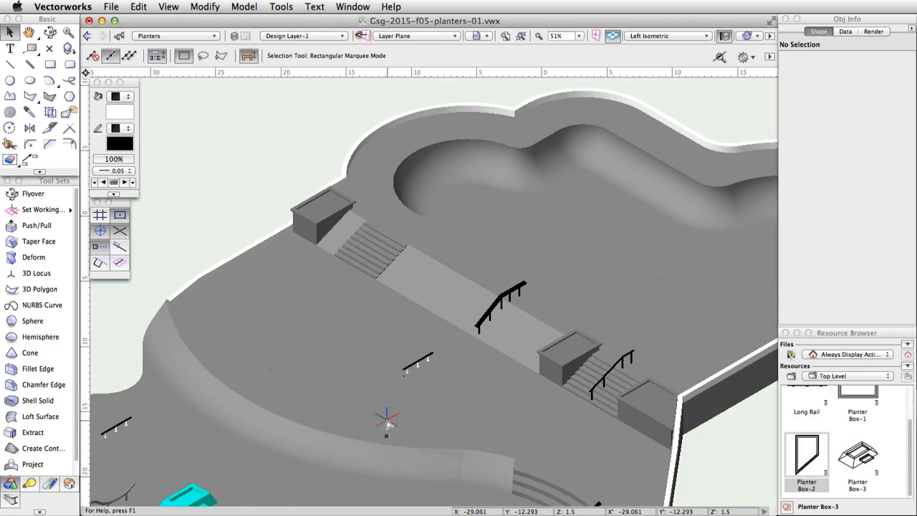